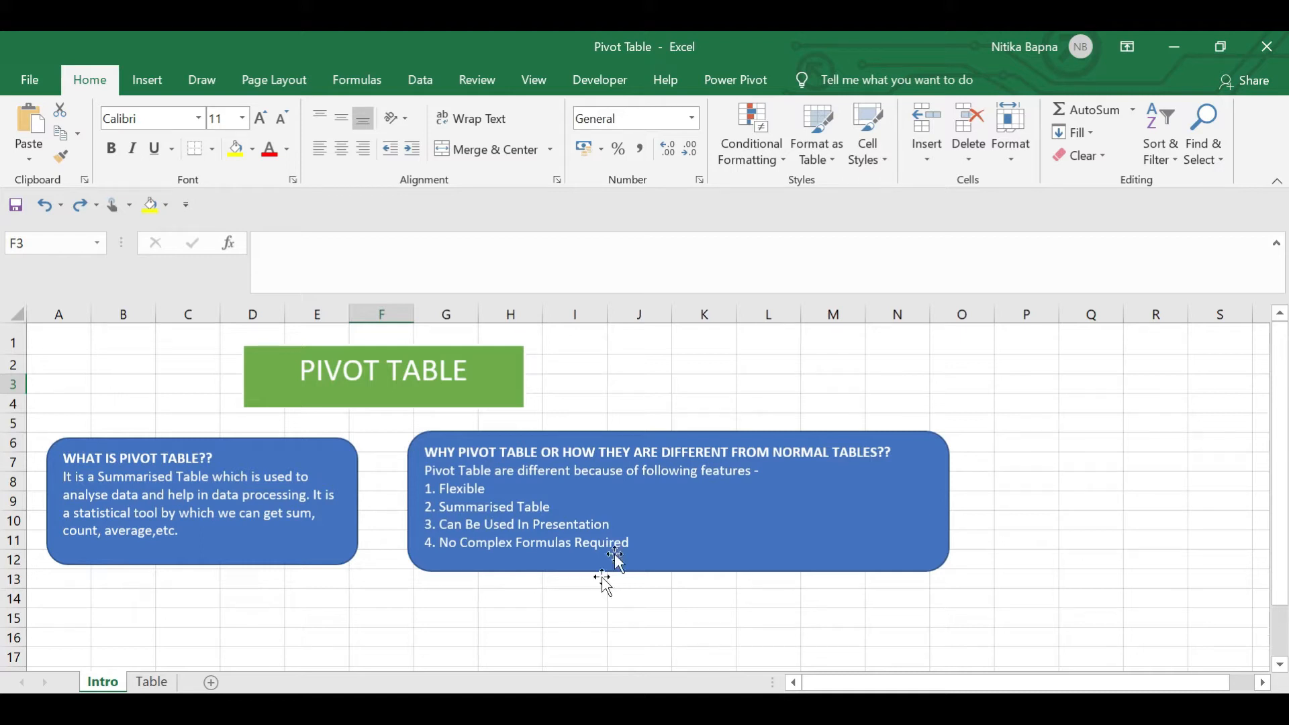
Switch from the Intro sheet to the Table sheet with the sales data
click(152, 683)
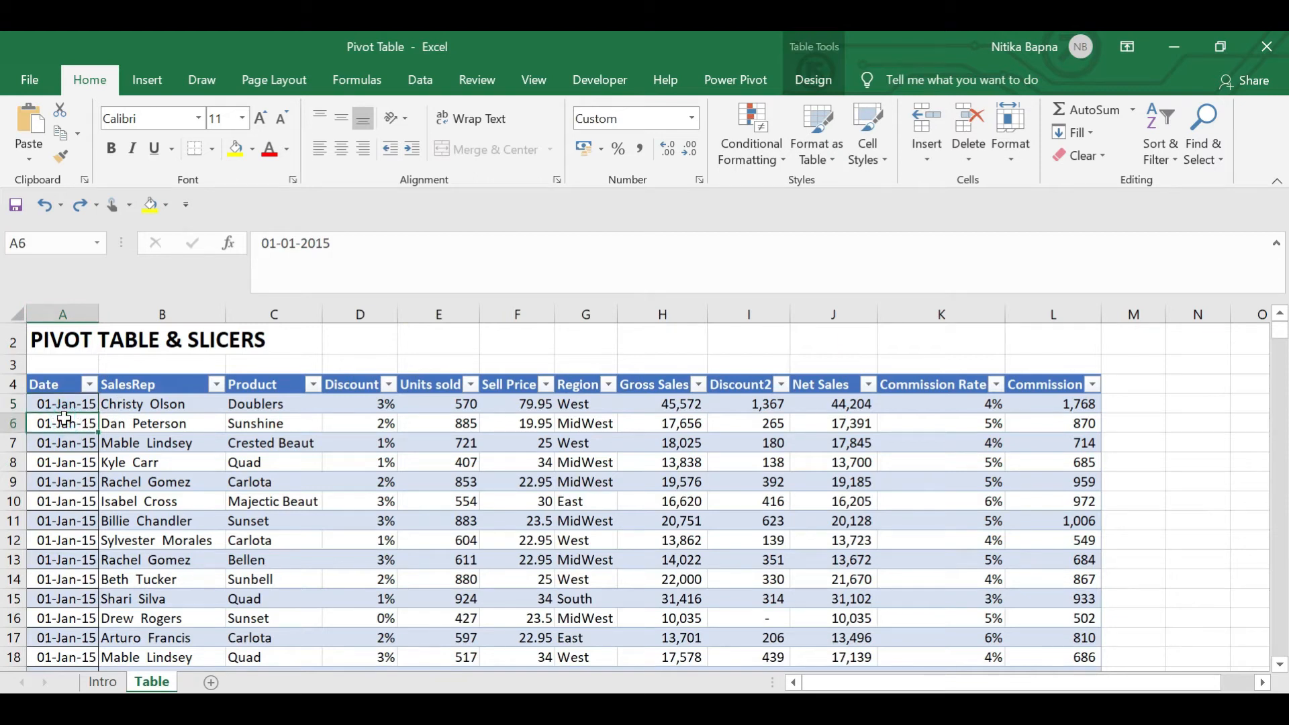
Confirm the sales table runs to row 10004, then return to the first data row A5
key(ctrl+Down)
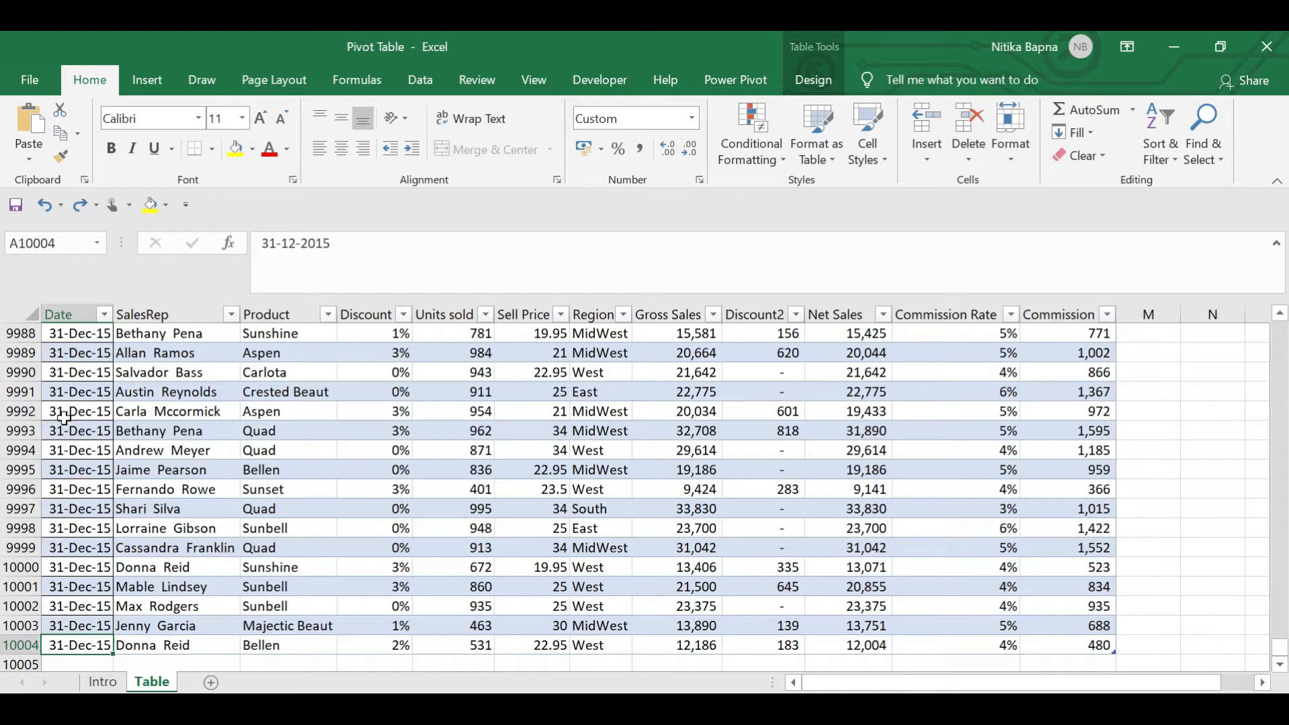
key(ctrl+Up)
scroll(64, 418, up, 1)
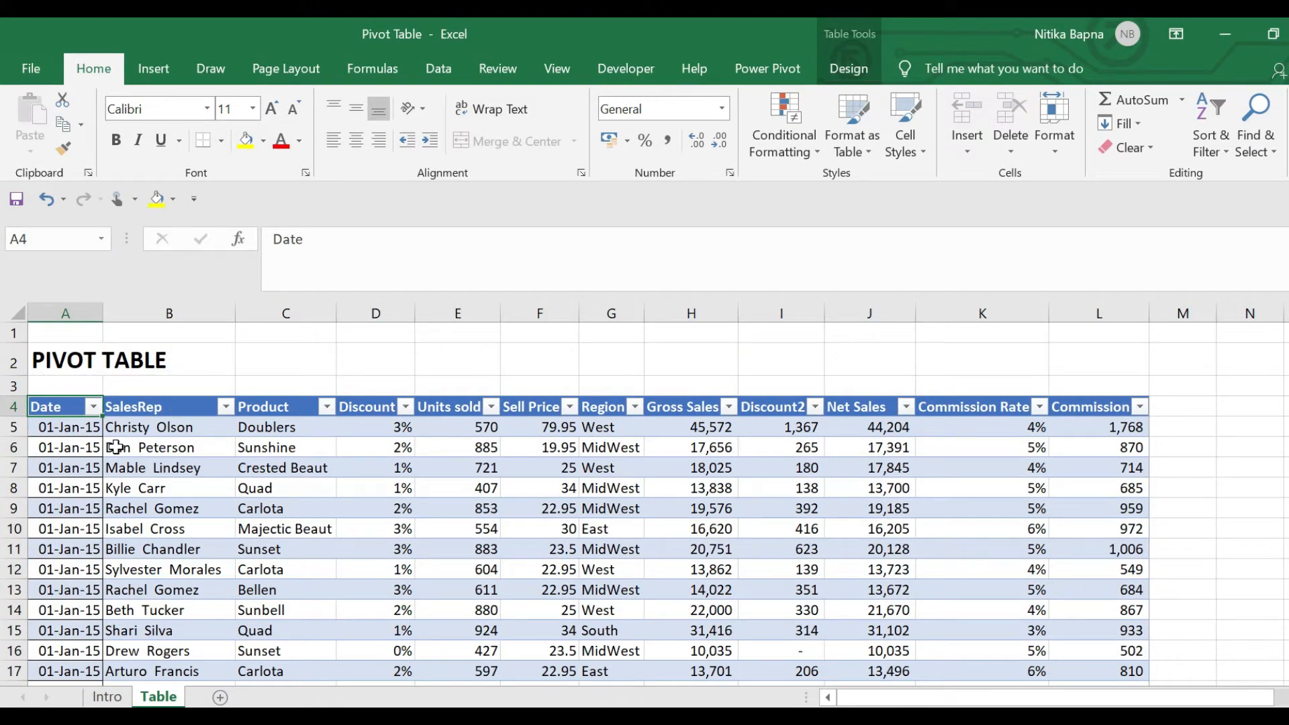
key(Down)
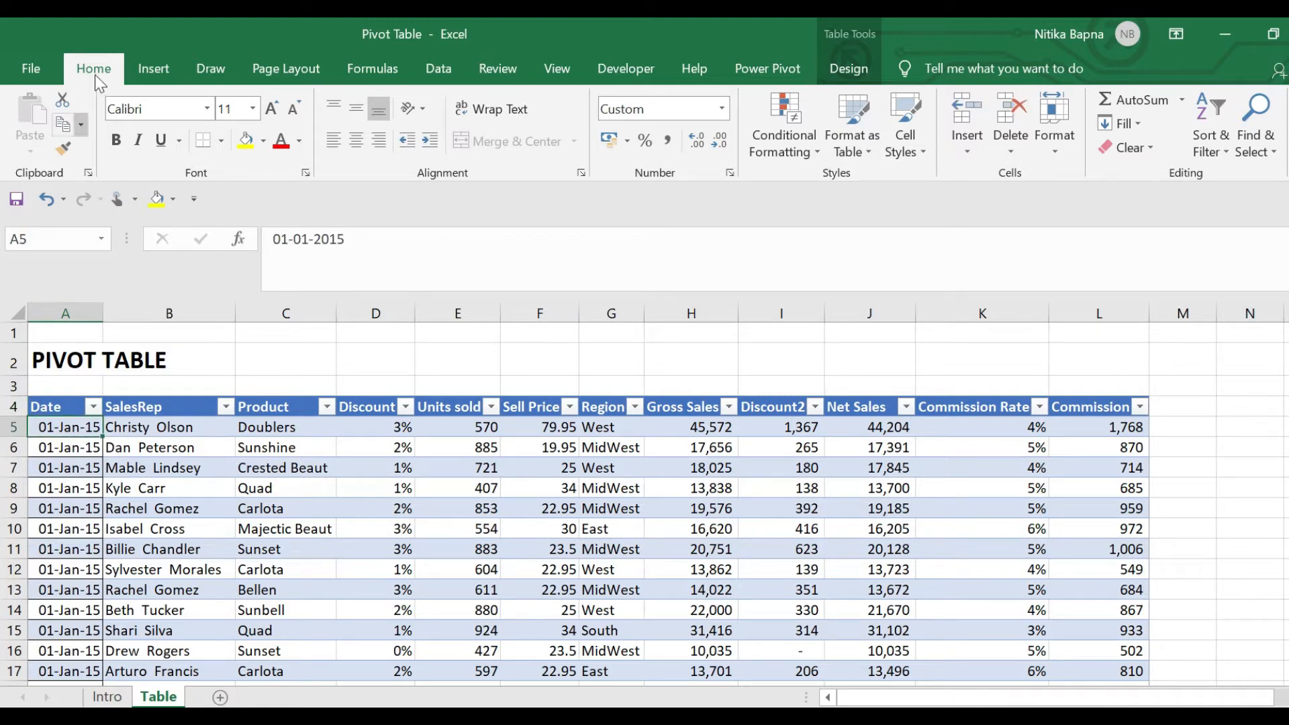
click(164, 71)
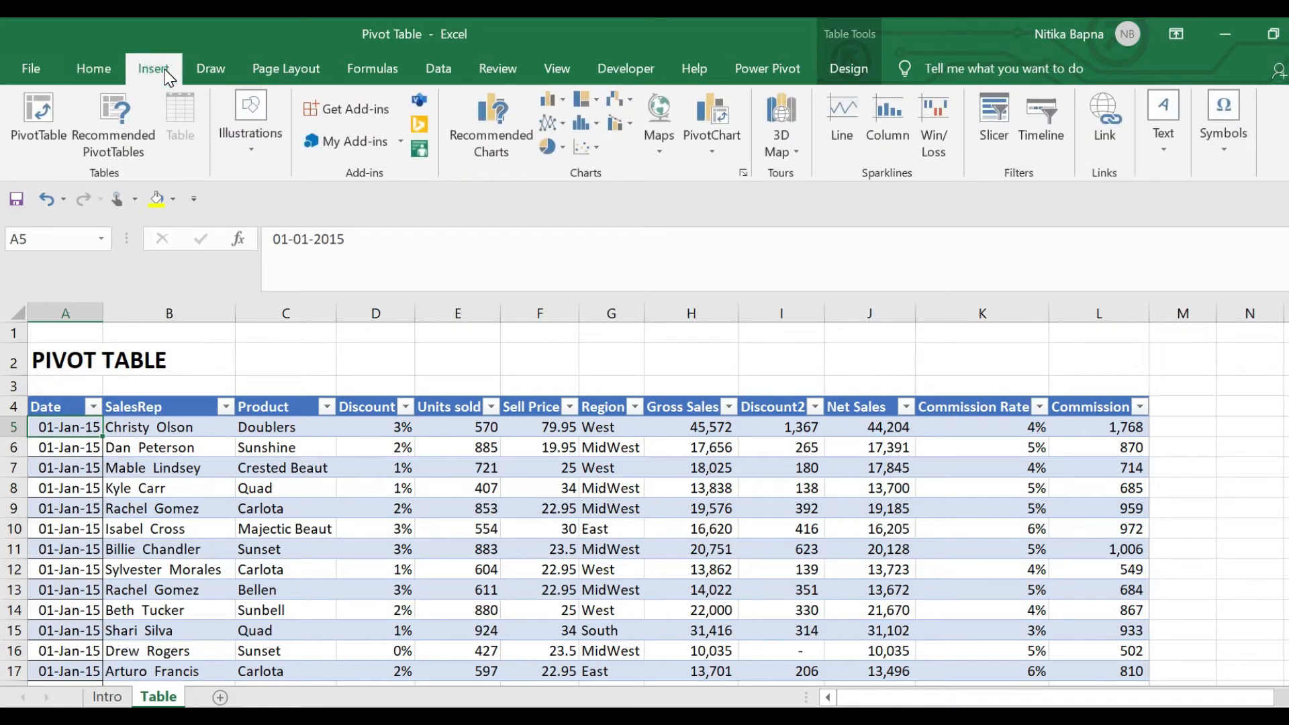
Open the Create PivotTable dialog for Table1 from its first data row with Alt+N+V
click(31, 133)
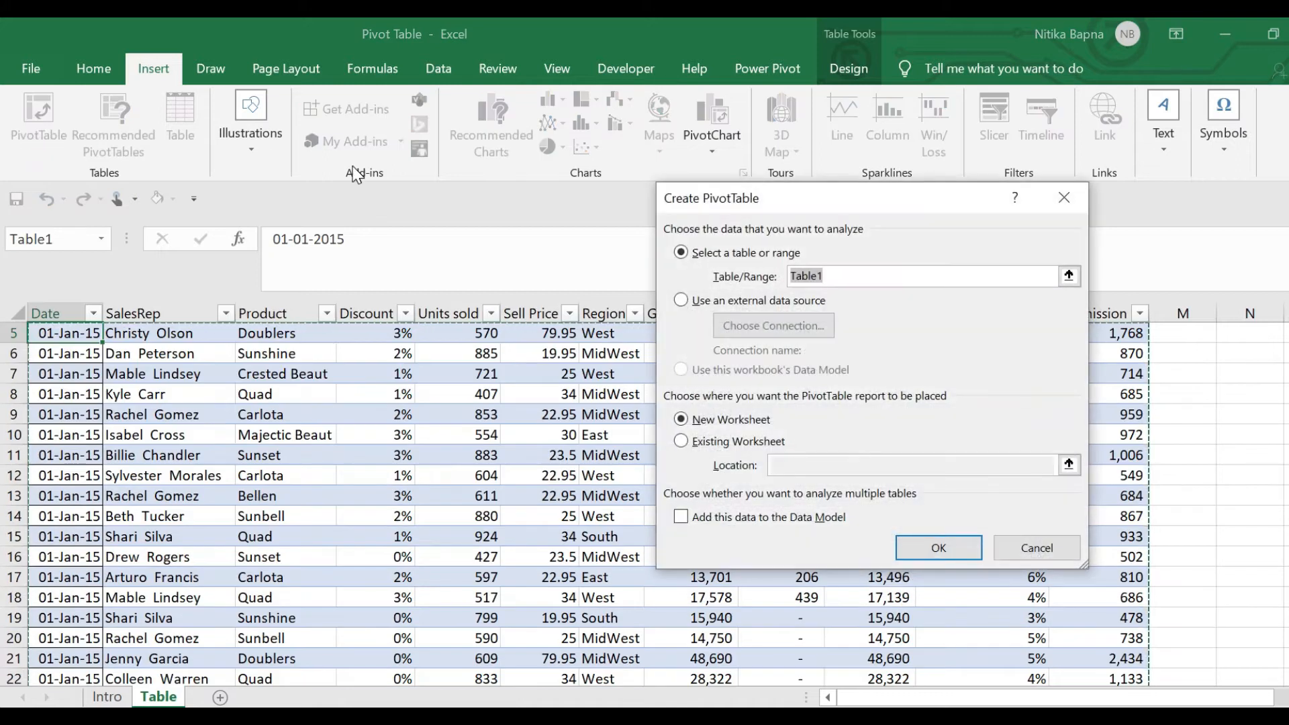
key(Escape)
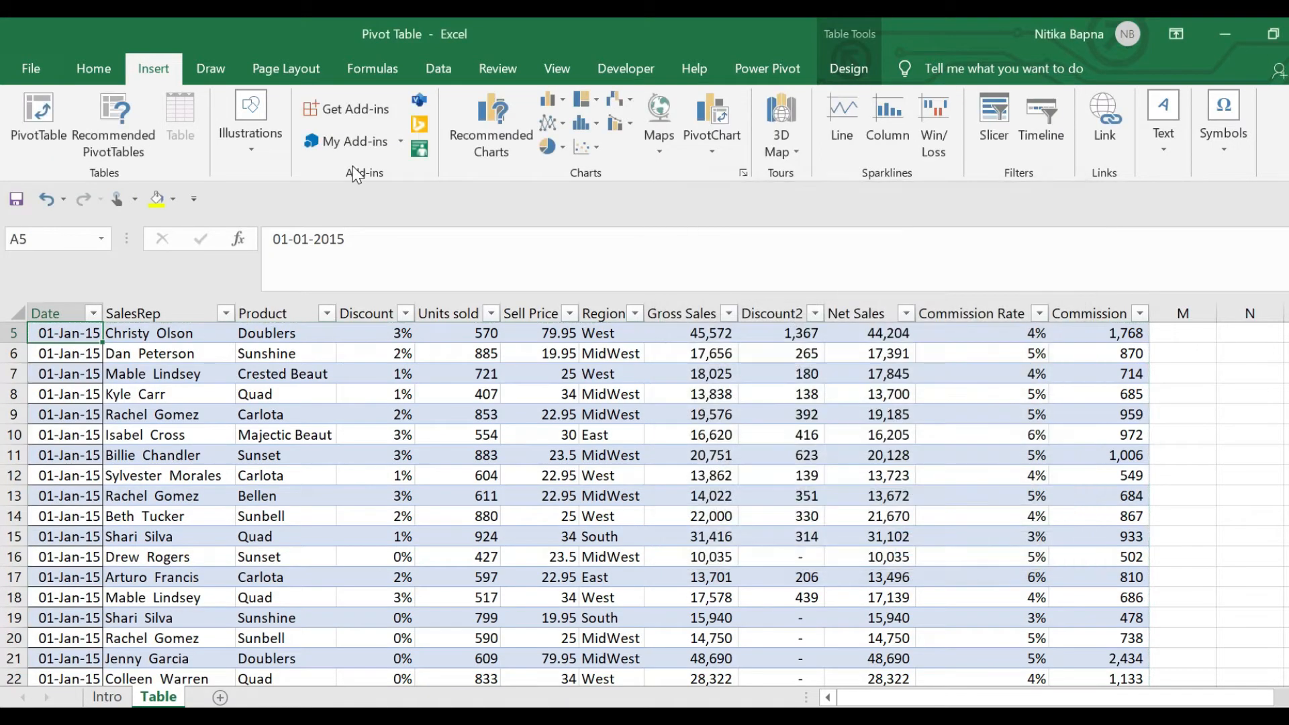
key(Up)
key(Up)
key(Down)
key(Down)
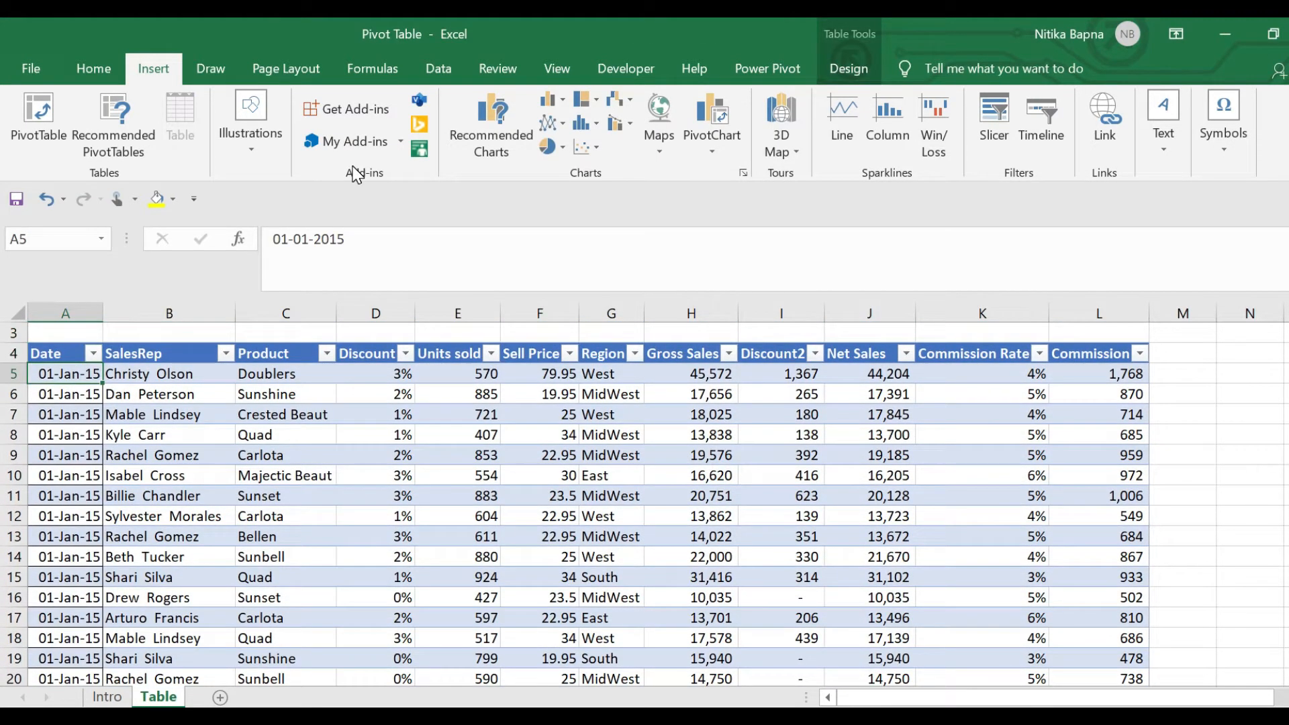
key(alt)
key(n)
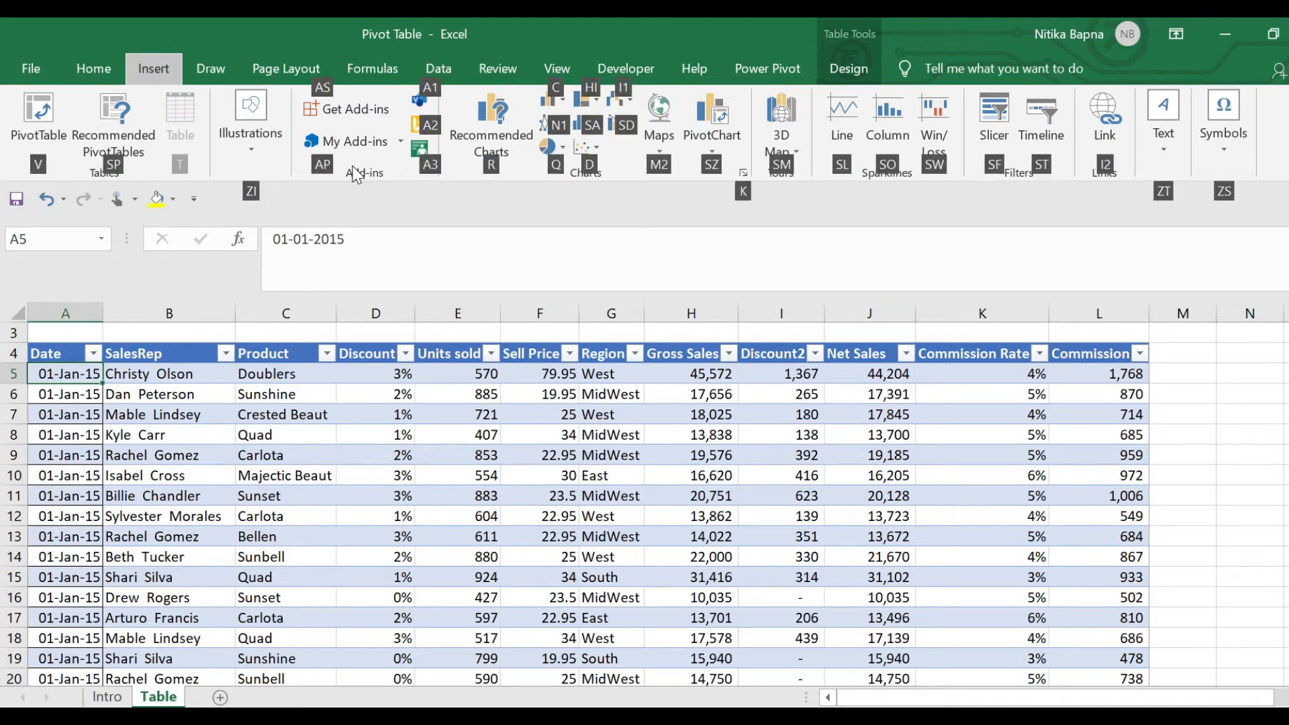
key(v)
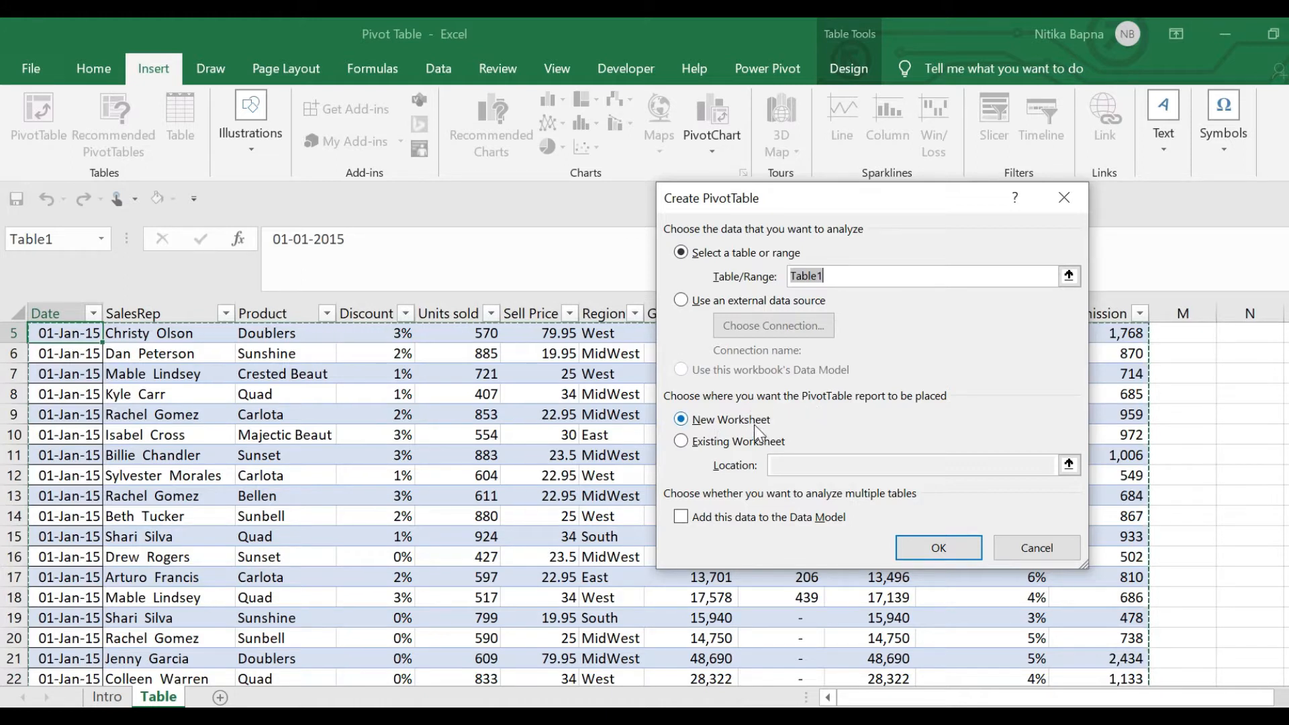
Place the new pivot table on the existing Table sheet at cell O4
click(717, 446)
click(800, 465)
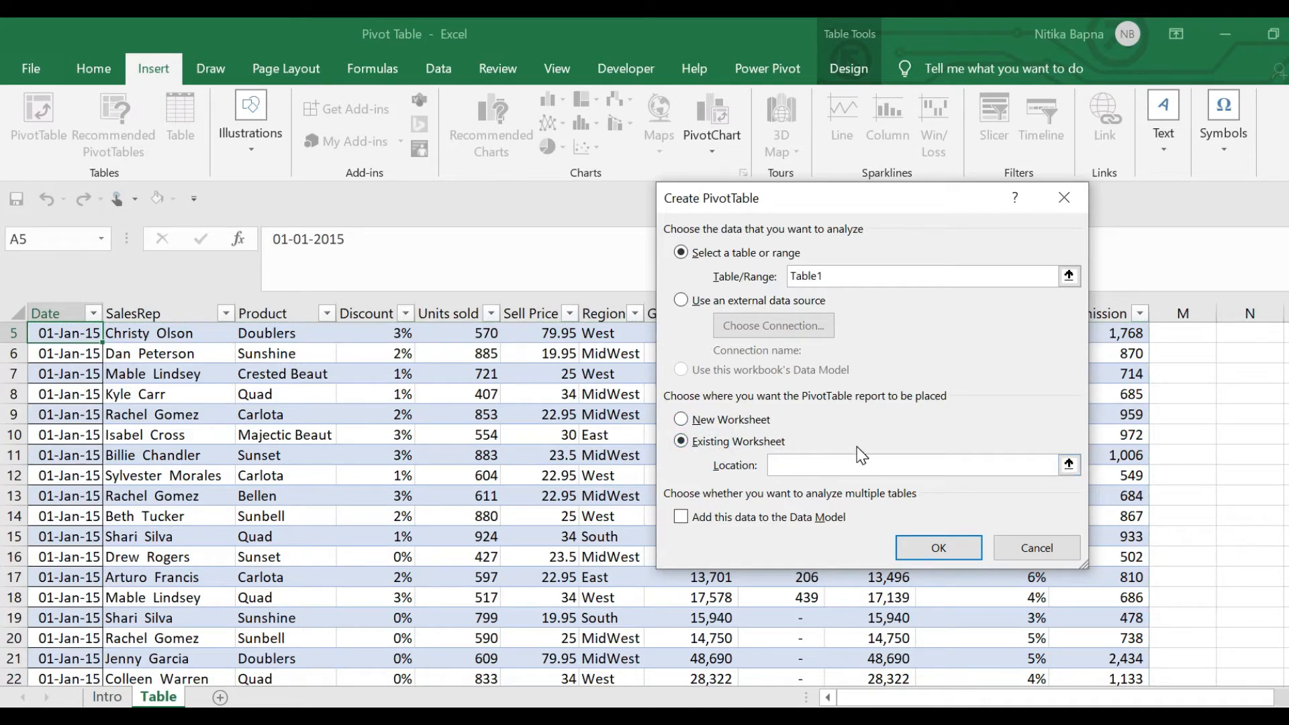
click(1167, 362)
key(Up)
key(Up)
key(Up)
key(Down)
key(Right)
key(Right)
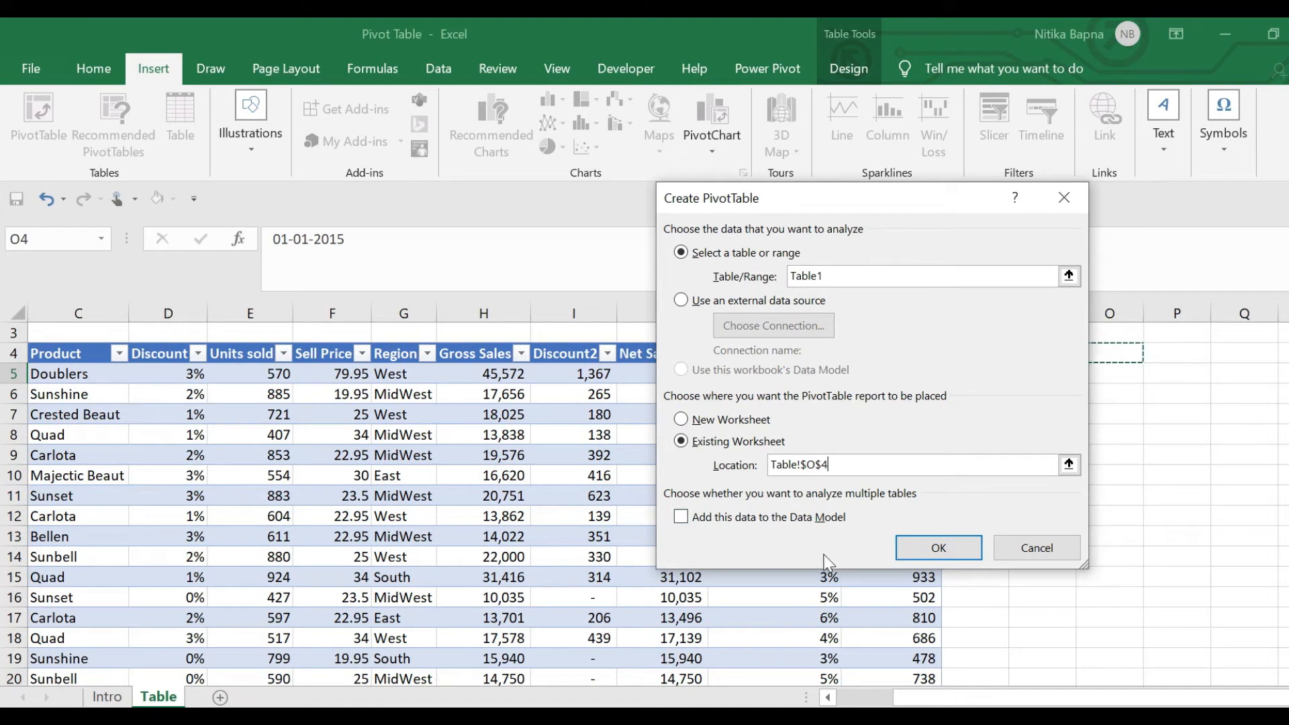
click(935, 551)
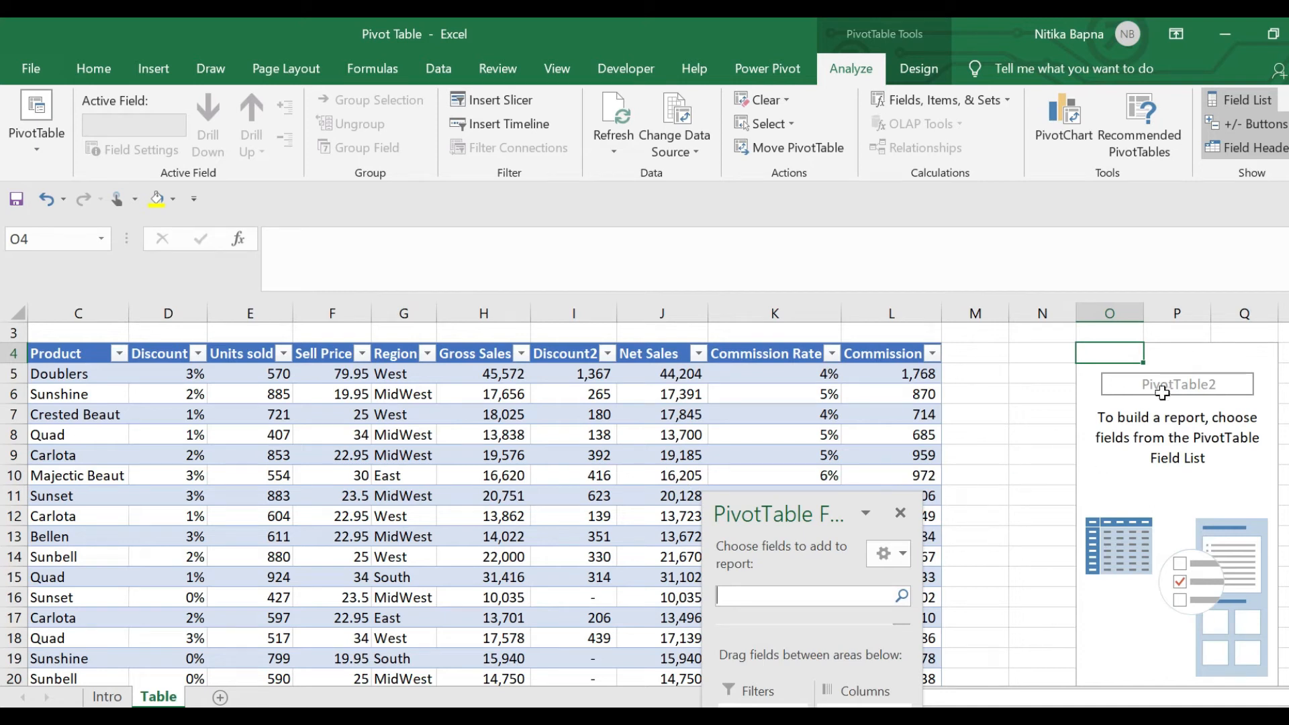
Move the PivotTable Fields pane to the top and stretch it to show the Rows and Values areas
click(1165, 474)
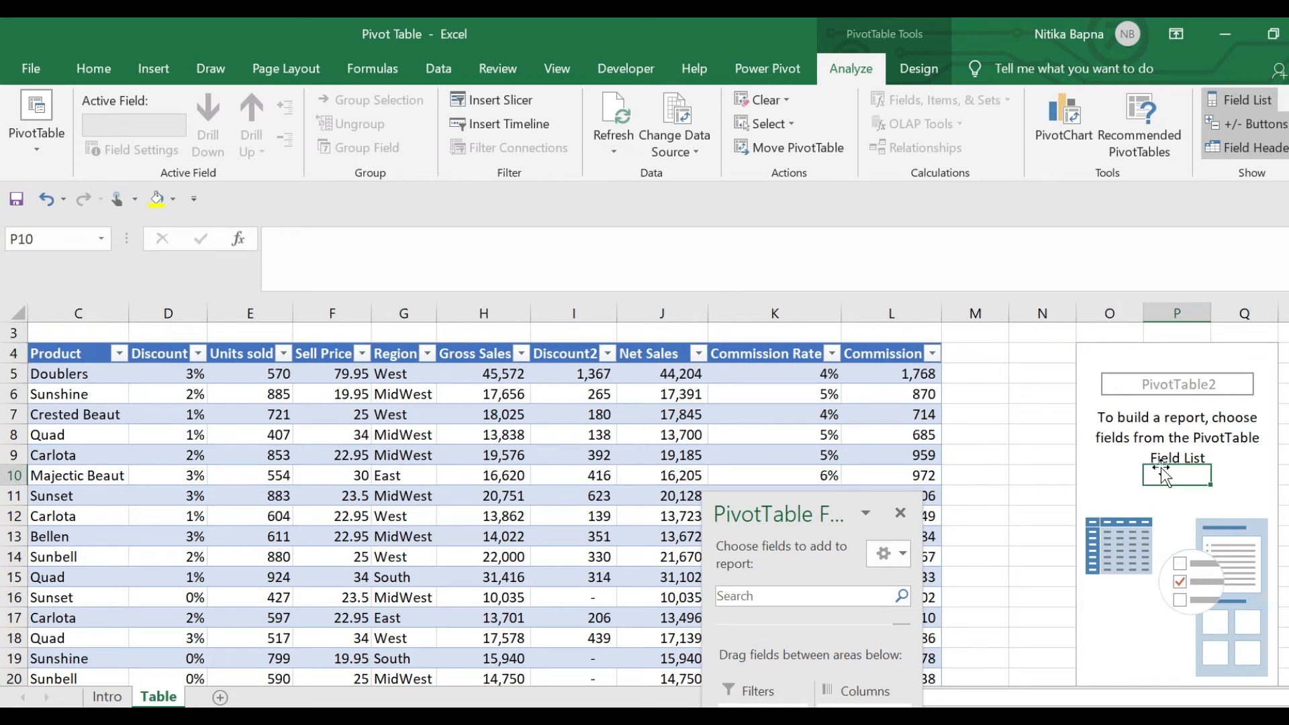
drag(815, 514, 735, 137)
click(770, 371)
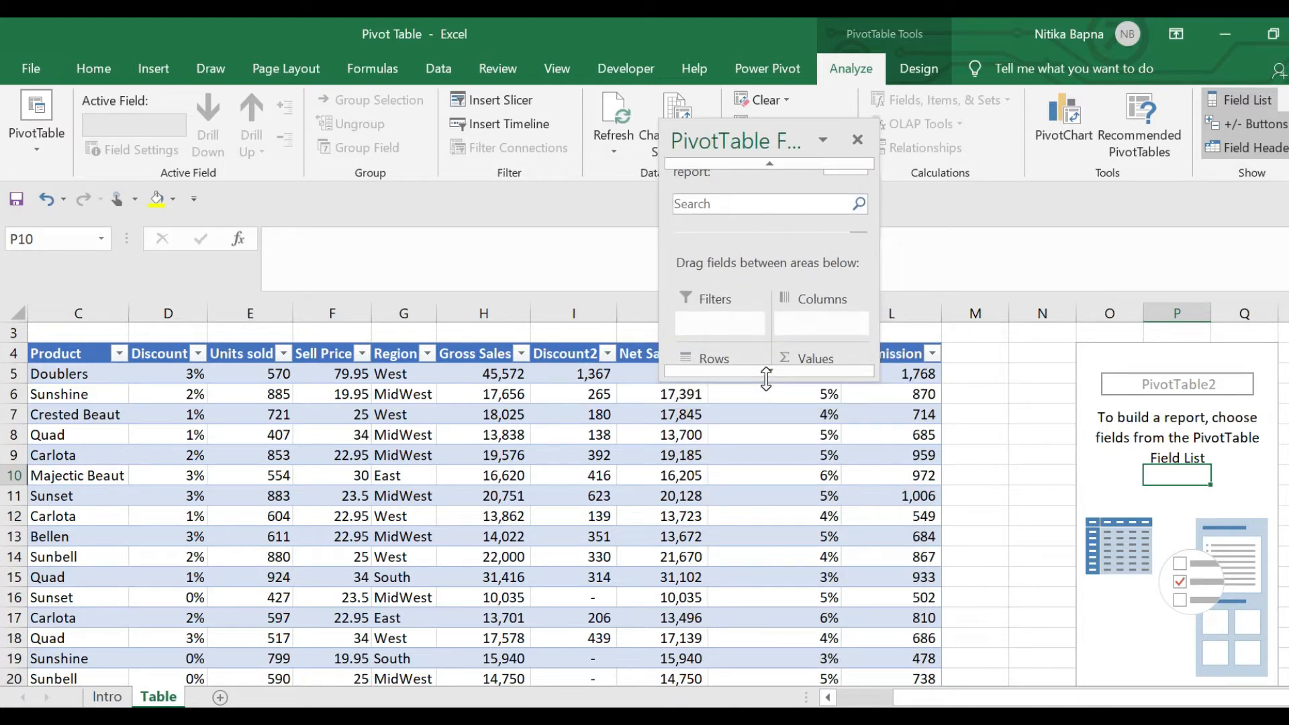
drag(766, 362, 796, 700)
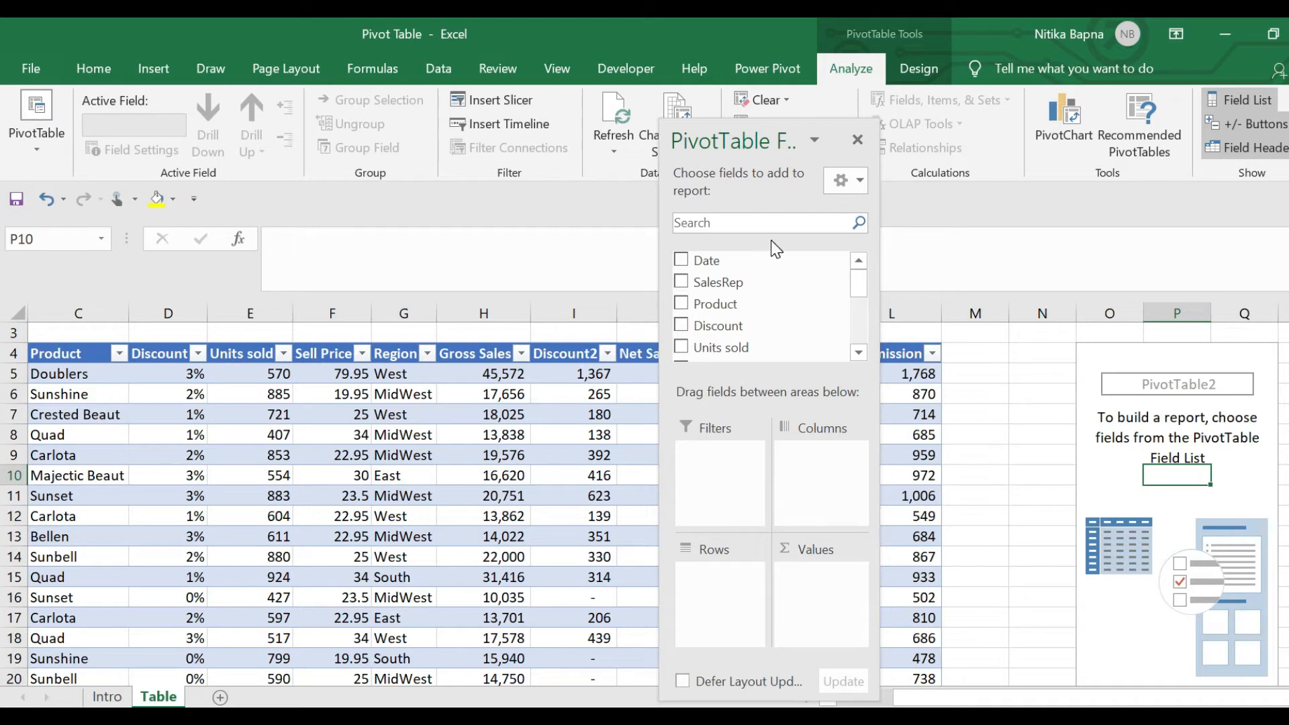
Add SalesRep to Rows and Gross Sales to Values as Sum of Gross Sales
drag(730, 296, 719, 581)
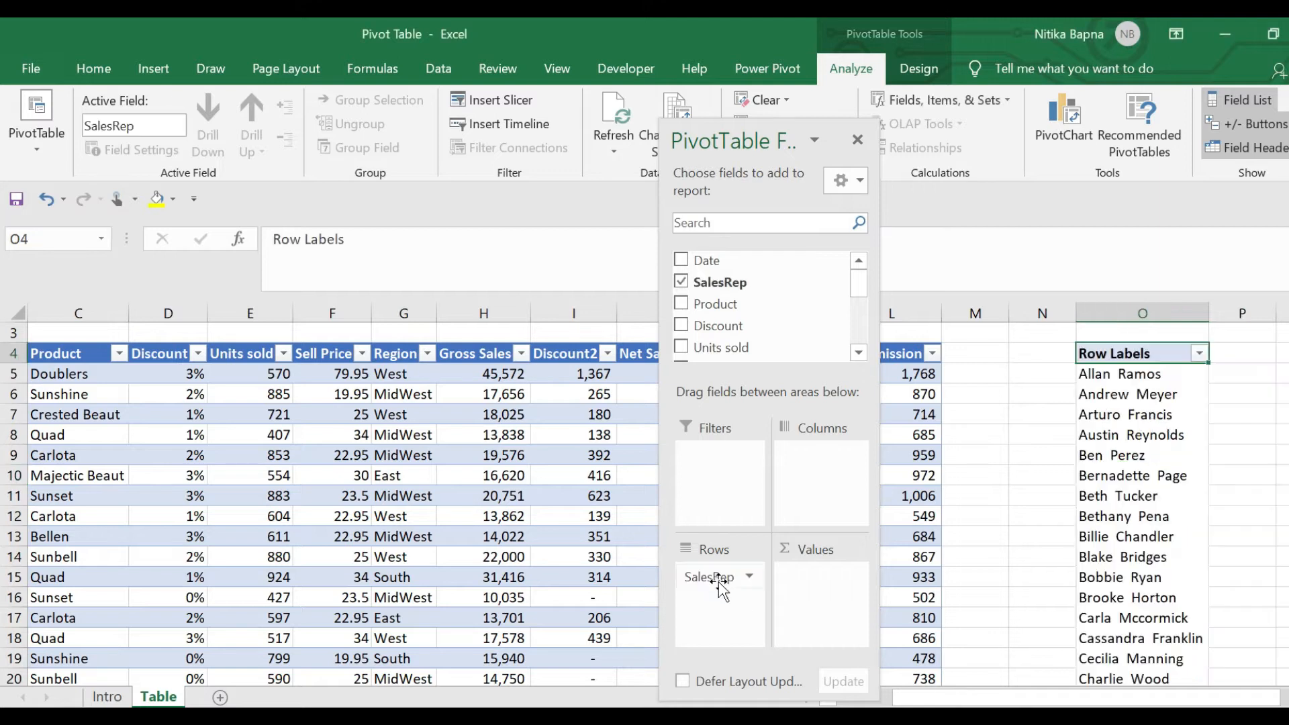
drag(861, 295, 866, 325)
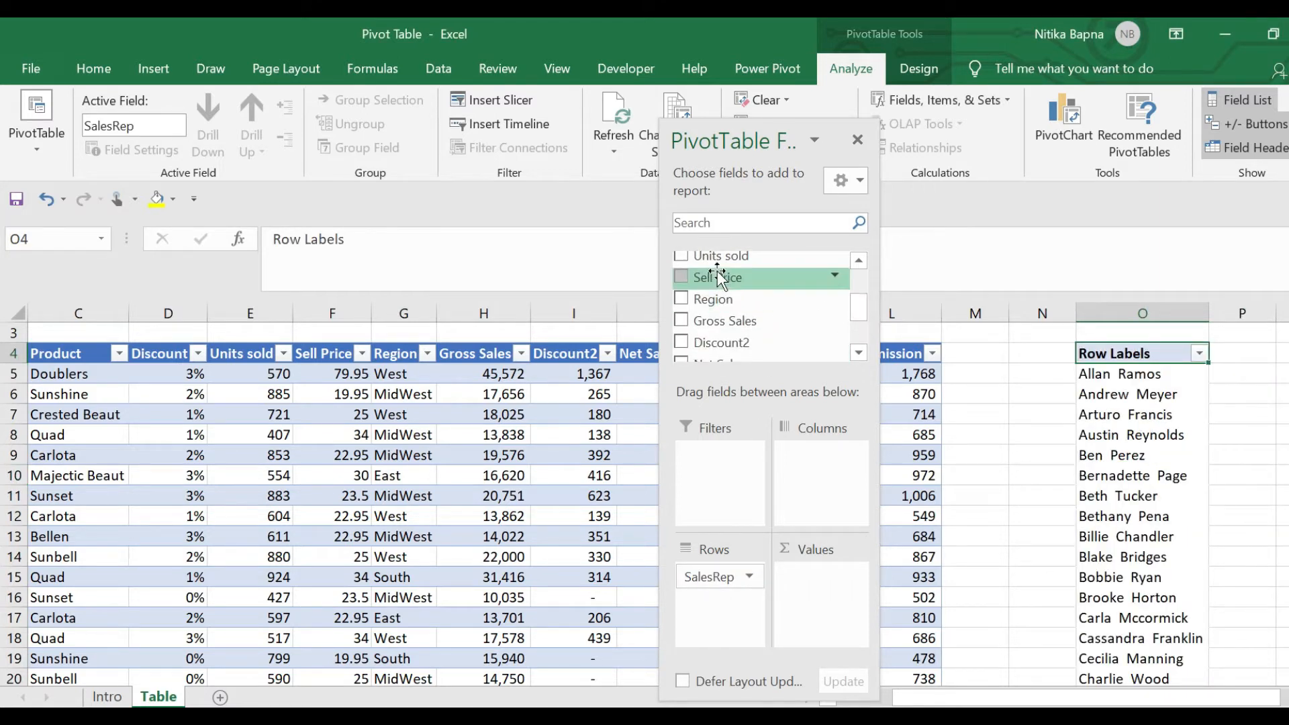
drag(730, 321, 825, 590)
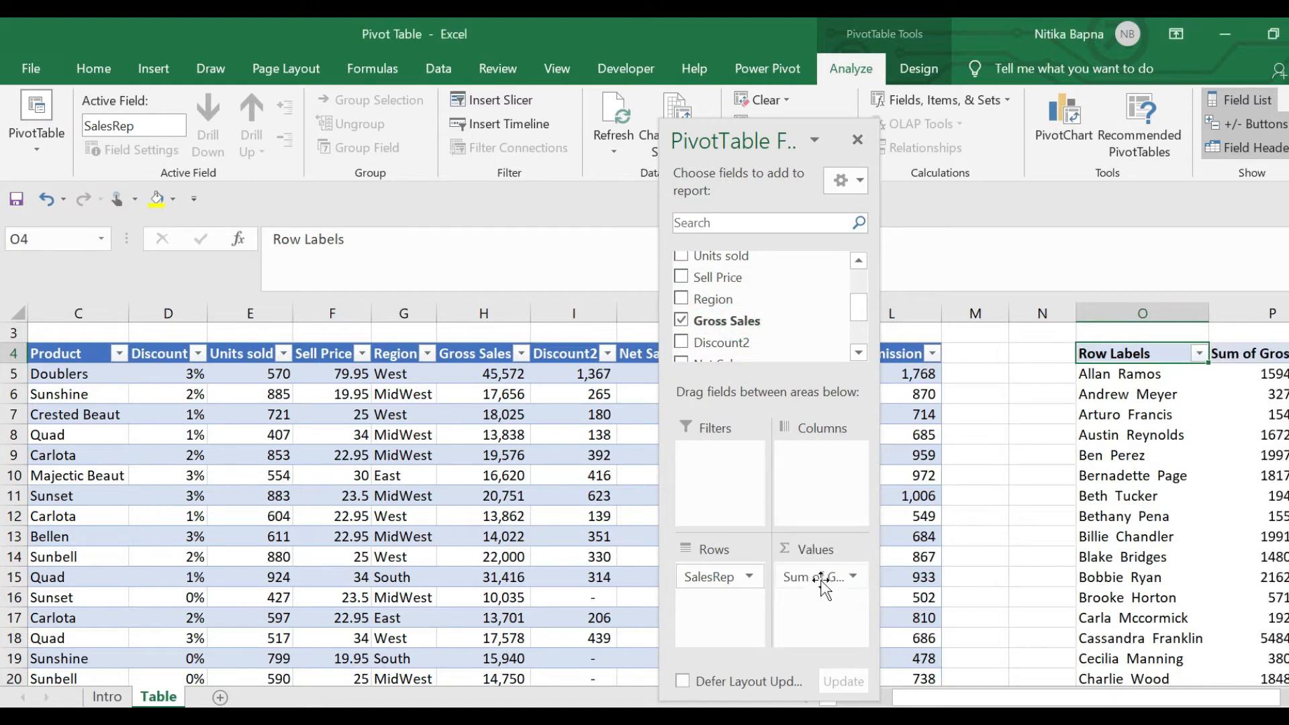
Check the 1817130.25 total and drill into the first rep's gross sales records
click(1280, 470)
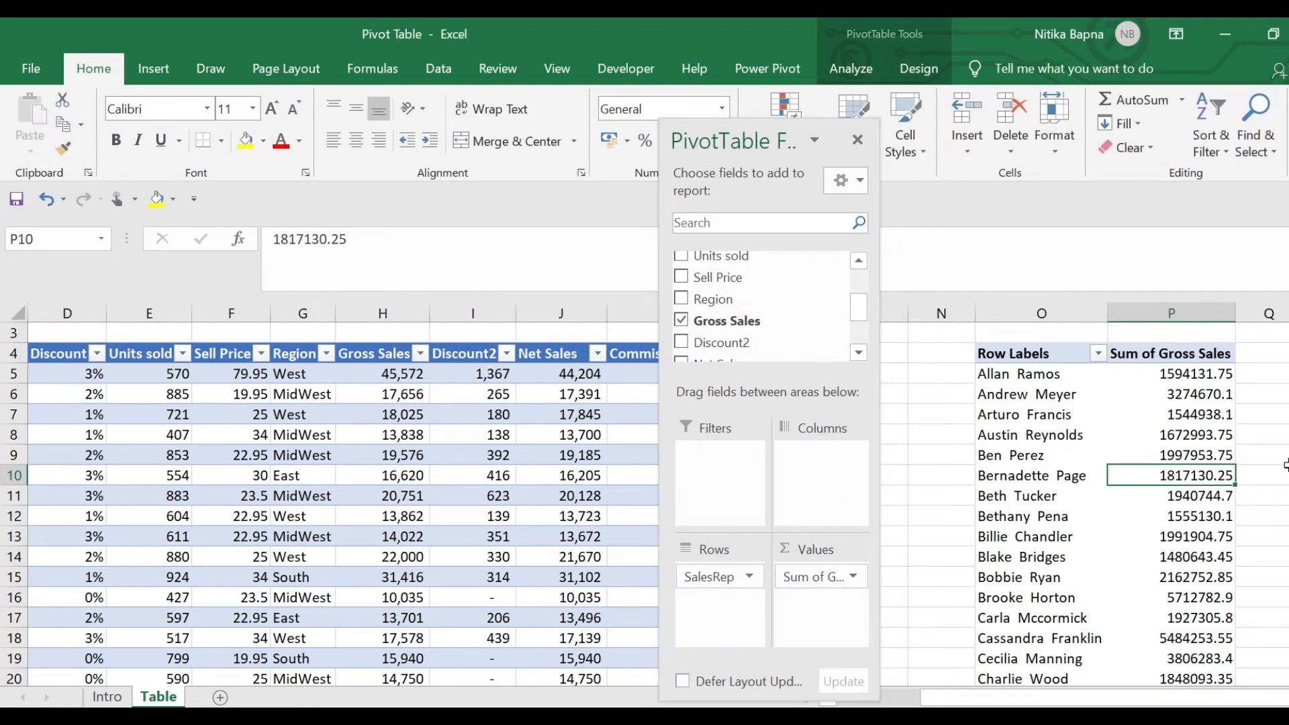
key(Up)
key(Up)
key(Up)
key(Up)
key(Up)
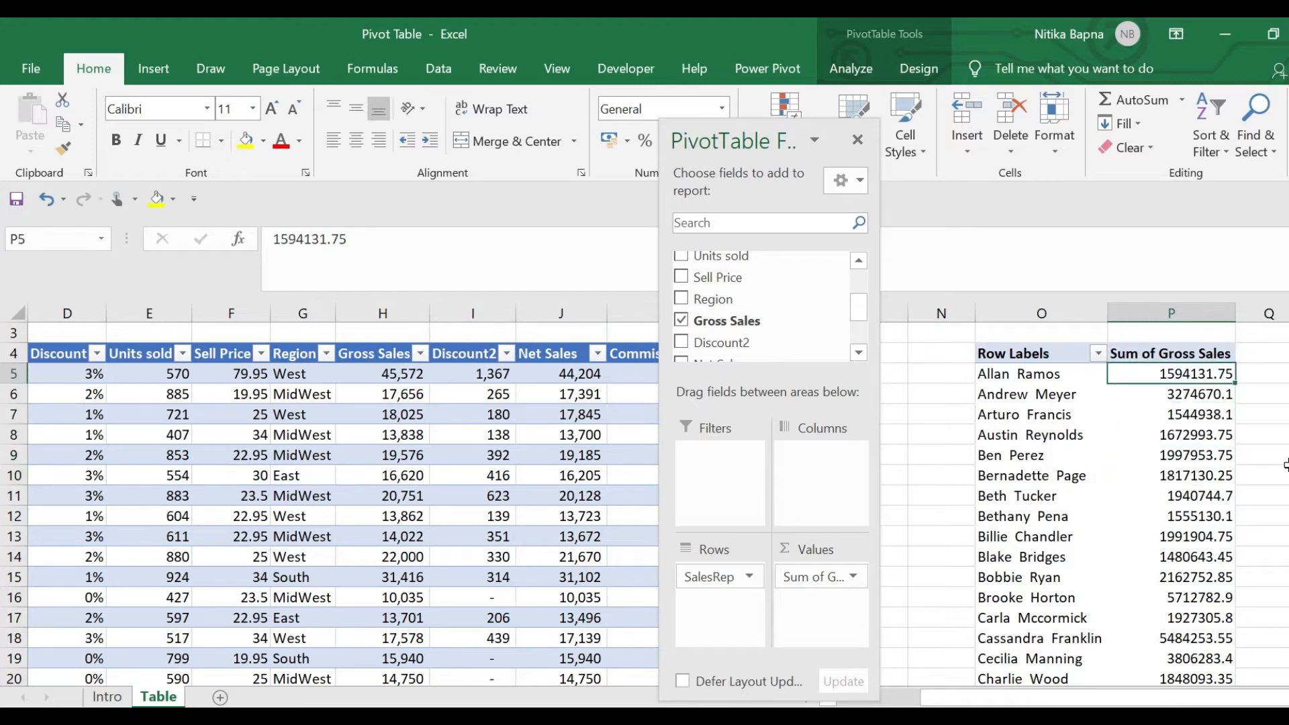
click(1032, 376)
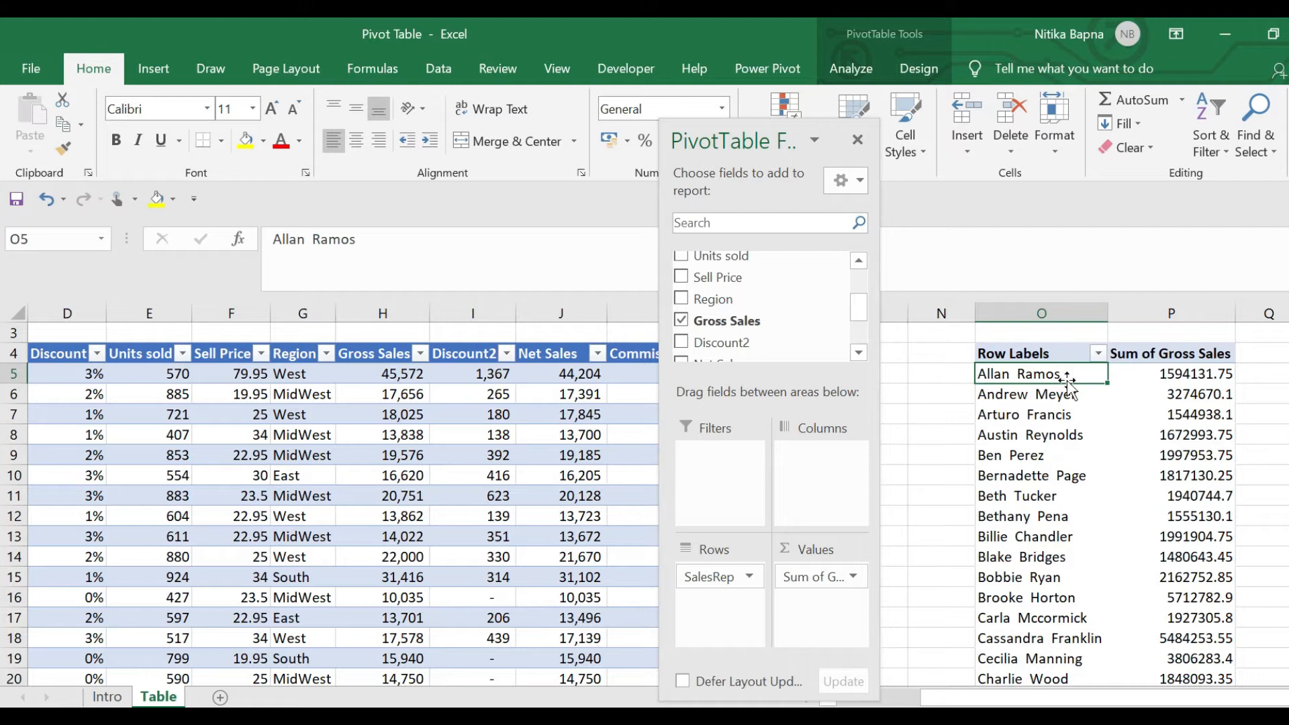
click(1182, 373)
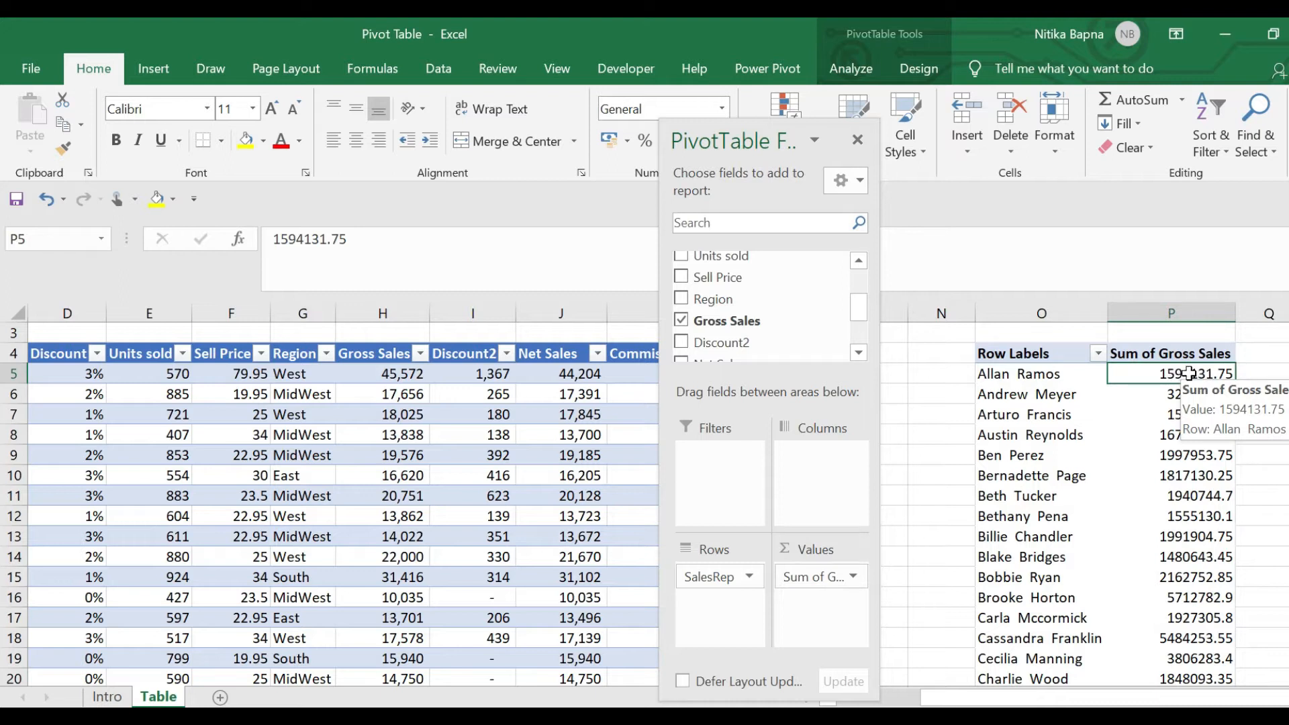
double_click(1189, 373)
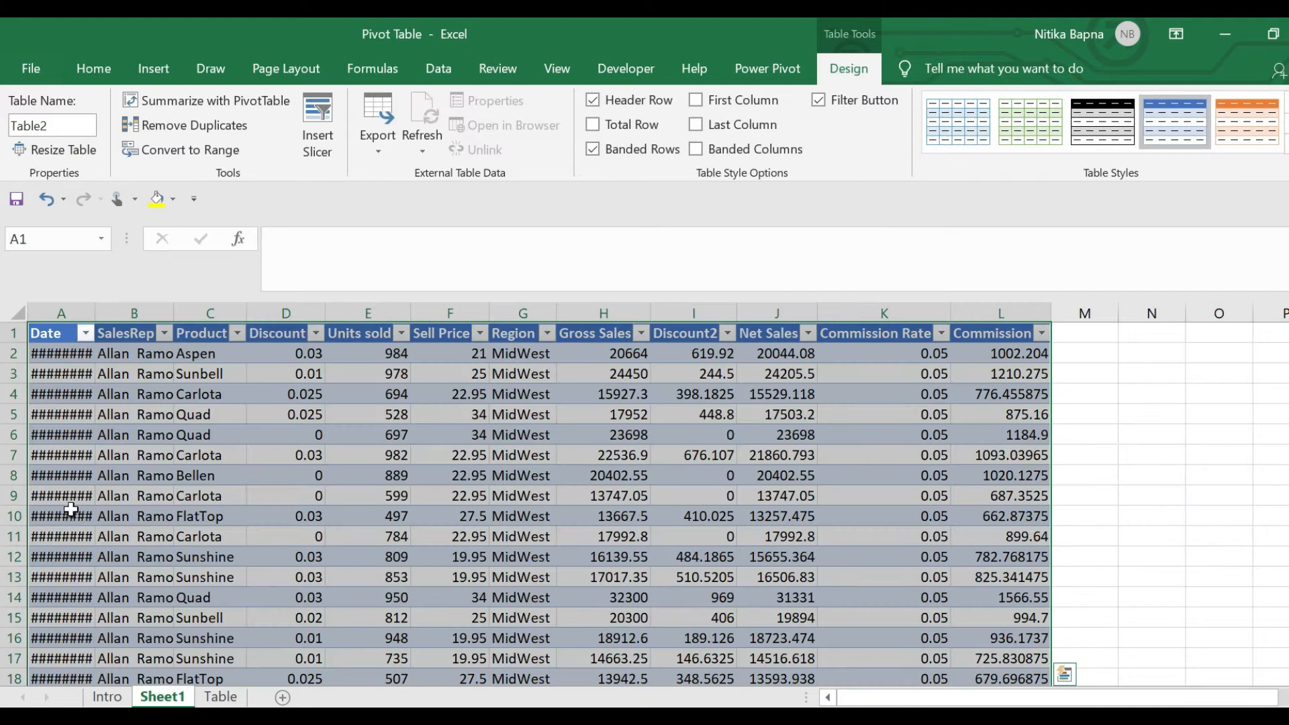
Select the first rep's Gross Sales values H2:H80 on Sheet1 to see their sum
click(151, 360)
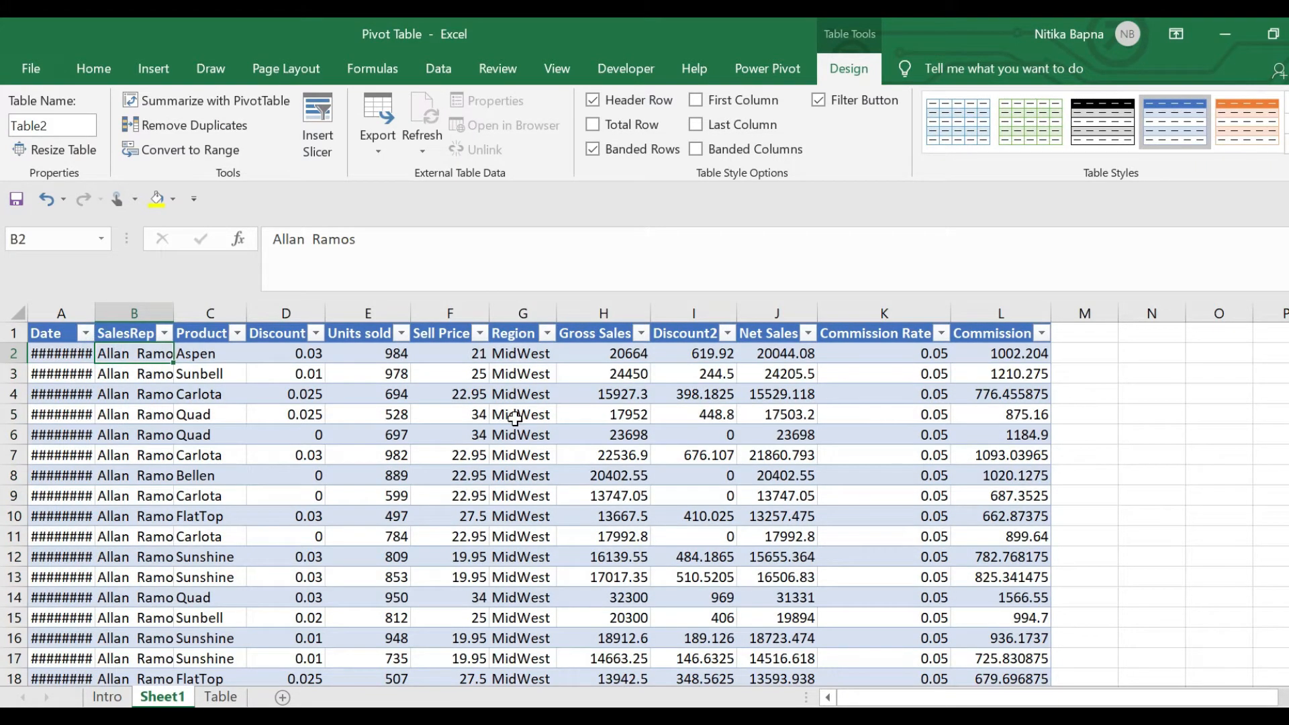
key(Right)
key(Right)
key(Right)
key(Right)
key(Right)
key(Right)
key(Right)
key(Right)
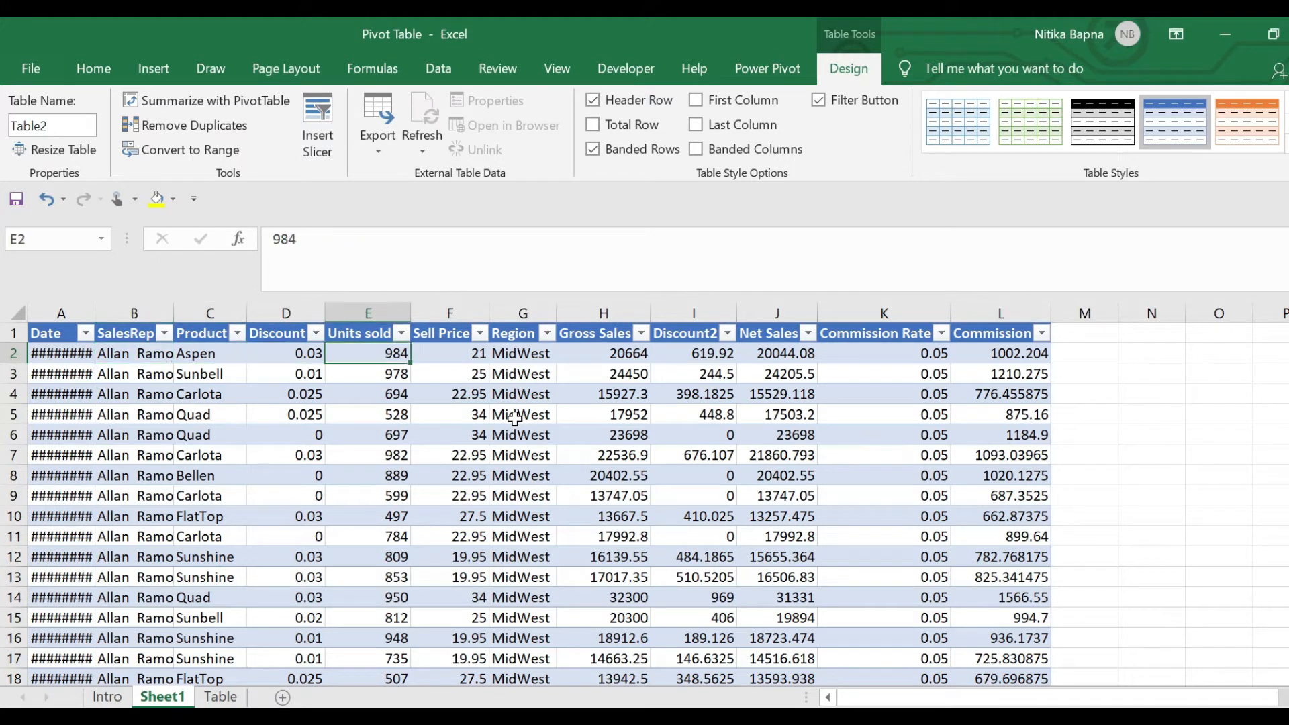
key(Right)
key(Right)
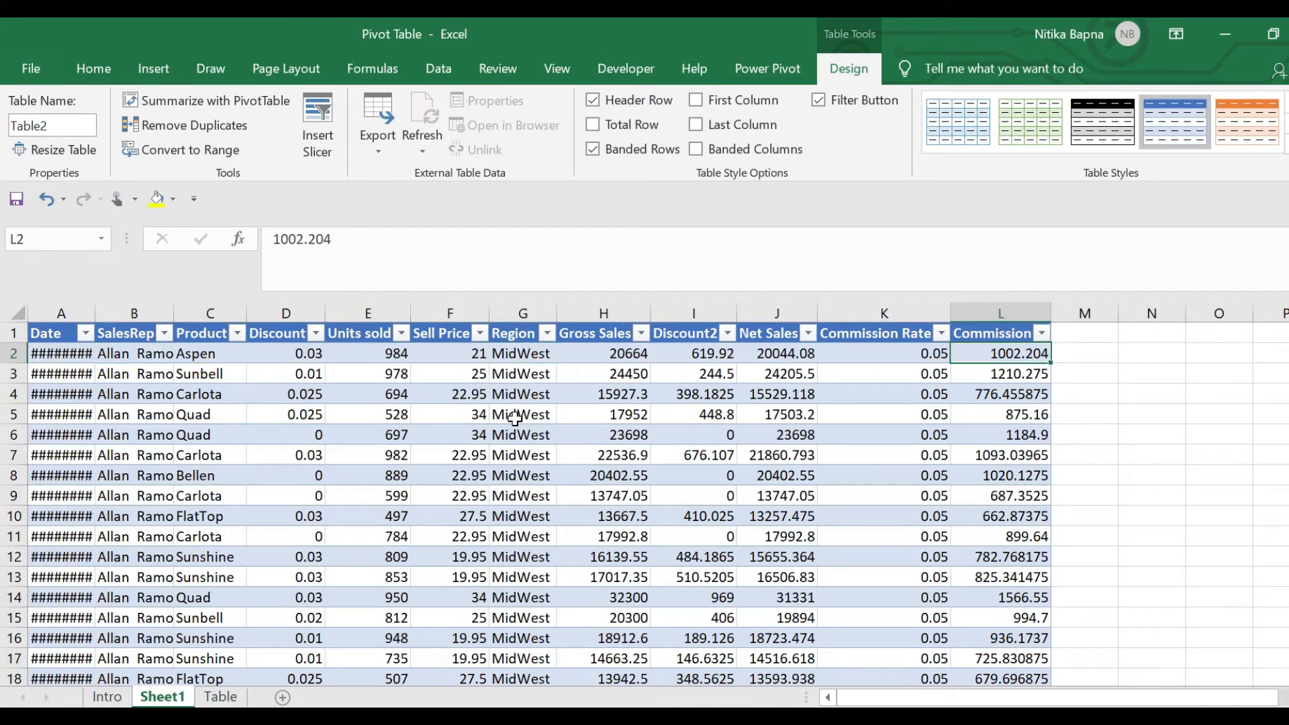
key(Left)
key(Left)
key(Left)
key(Left)
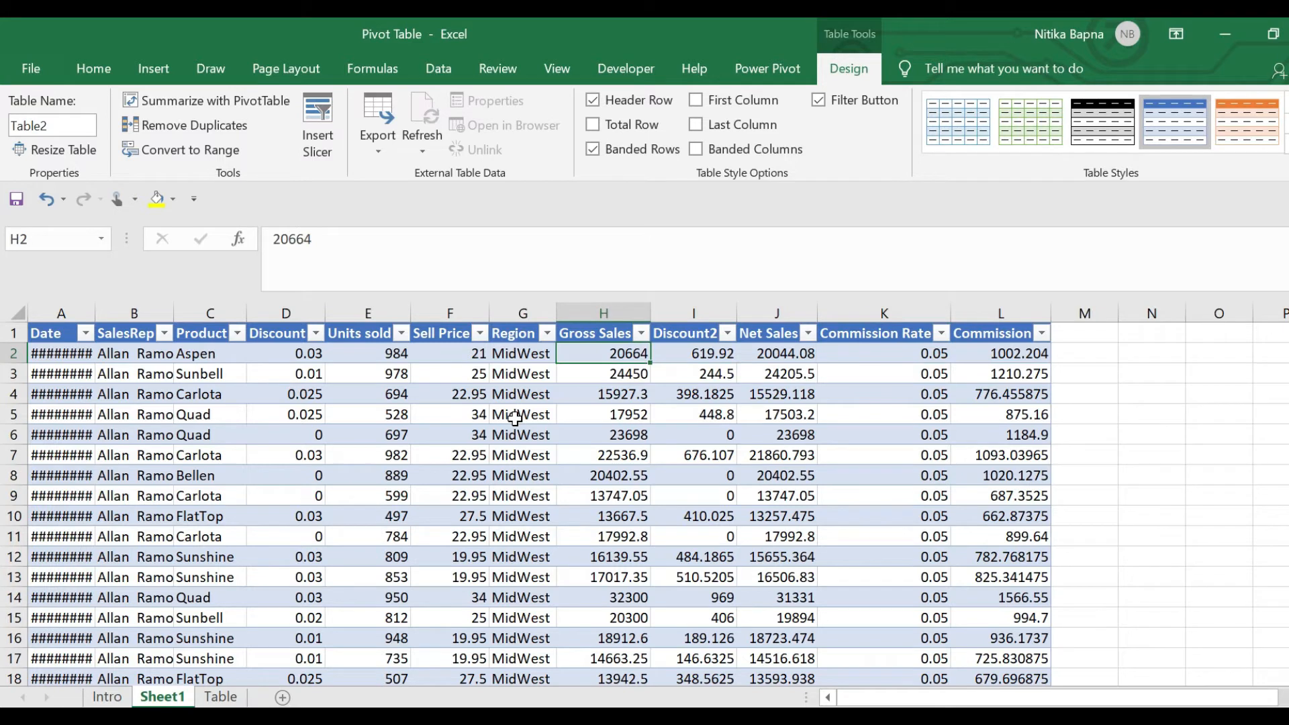
key(ctrl+shift+Down)
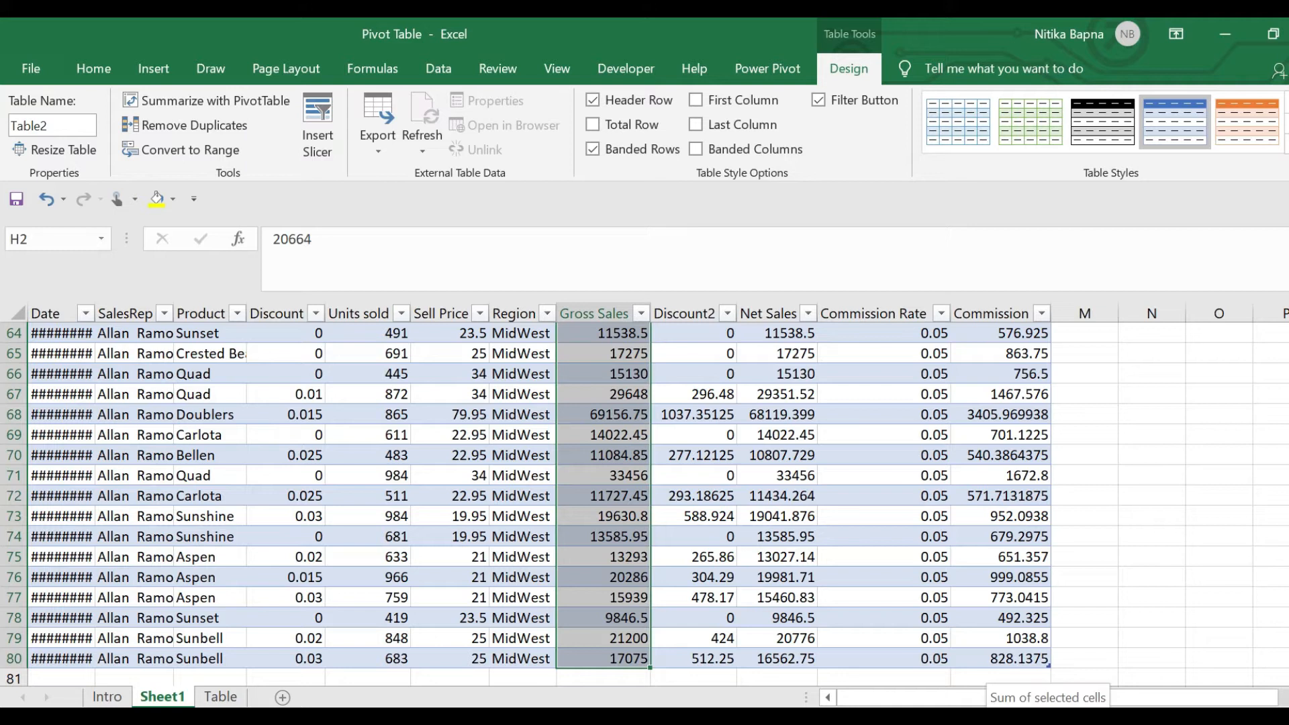
click(220, 697)
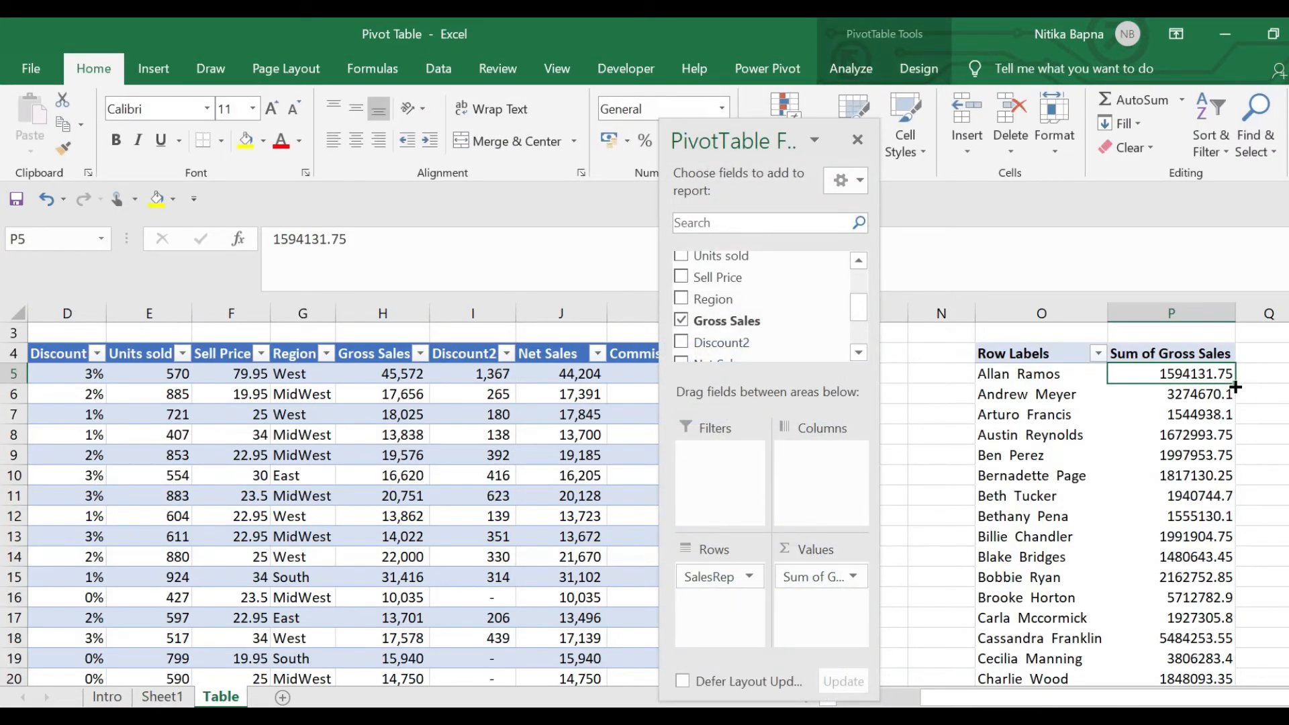
Add Product to the Columns area so Gross Sales splits by product for each rep
mouse_move(1198, 374)
mouse_move(1200, 488)
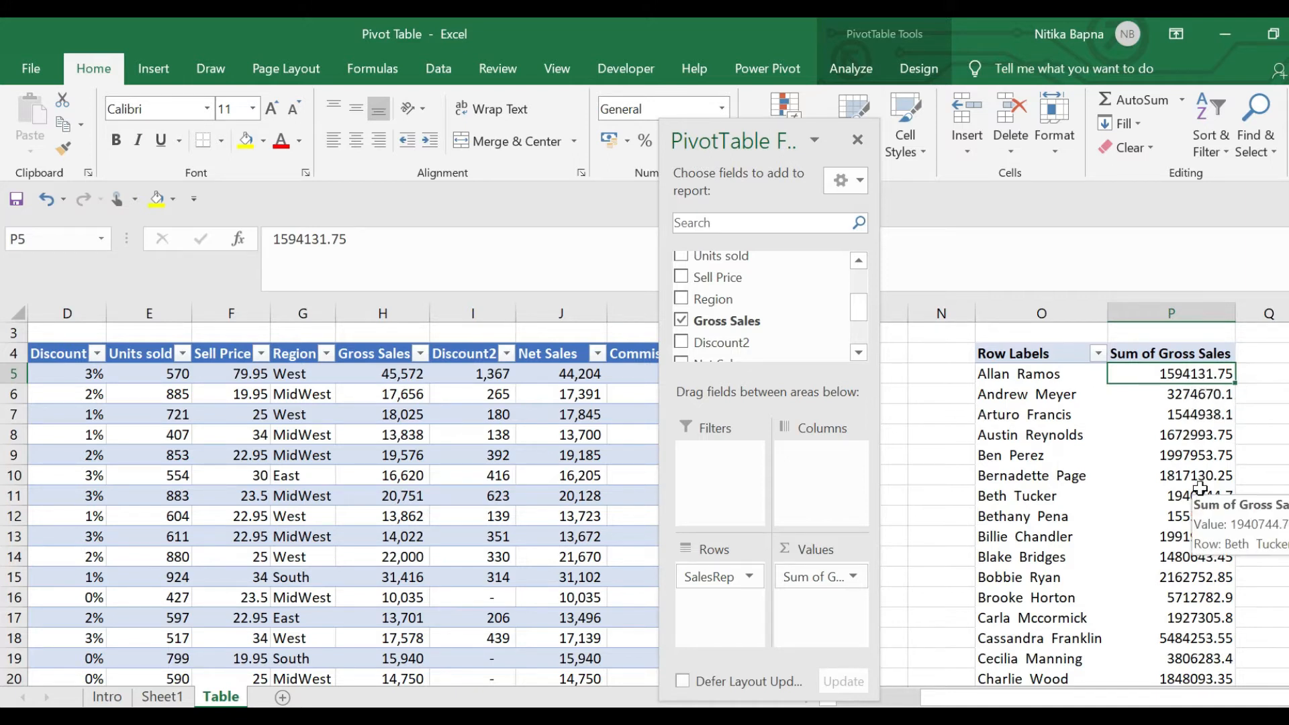
mouse_move(1193, 400)
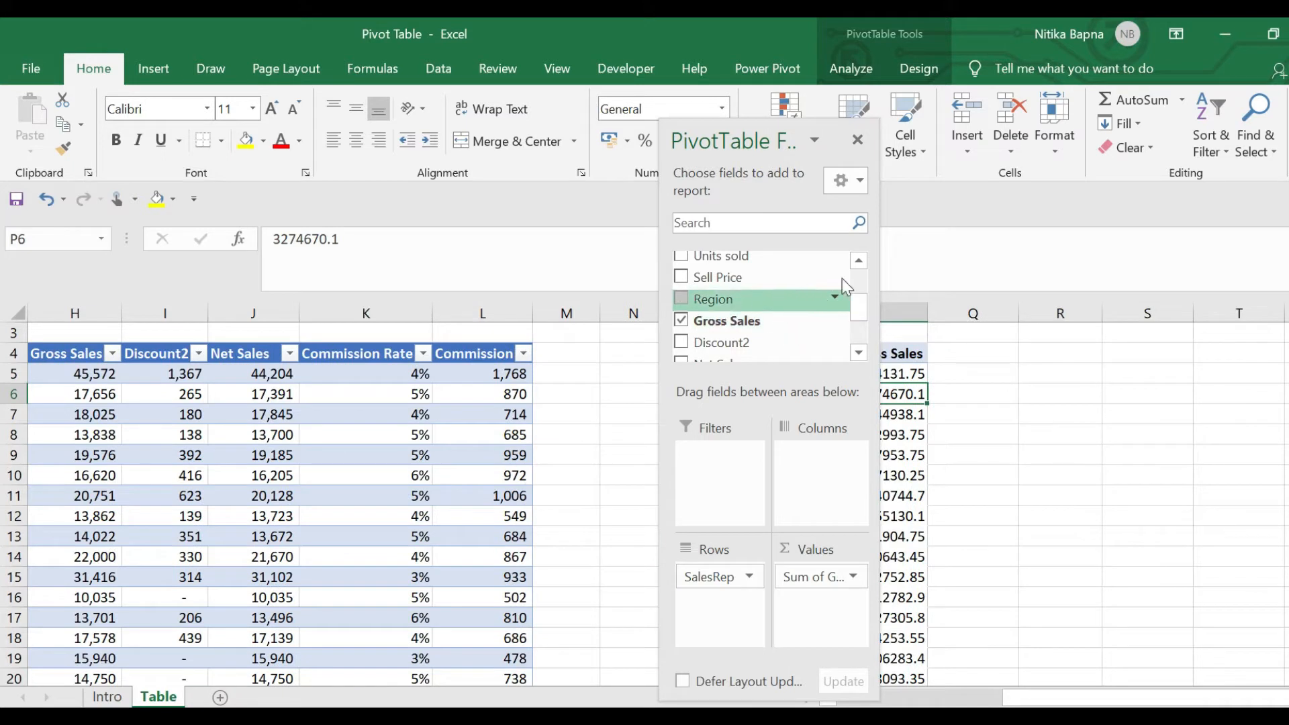
drag(861, 316, 857, 278)
drag(715, 303, 818, 476)
drag(906, 414, 773, 232)
drag(745, 128, 266, 139)
click(694, 449)
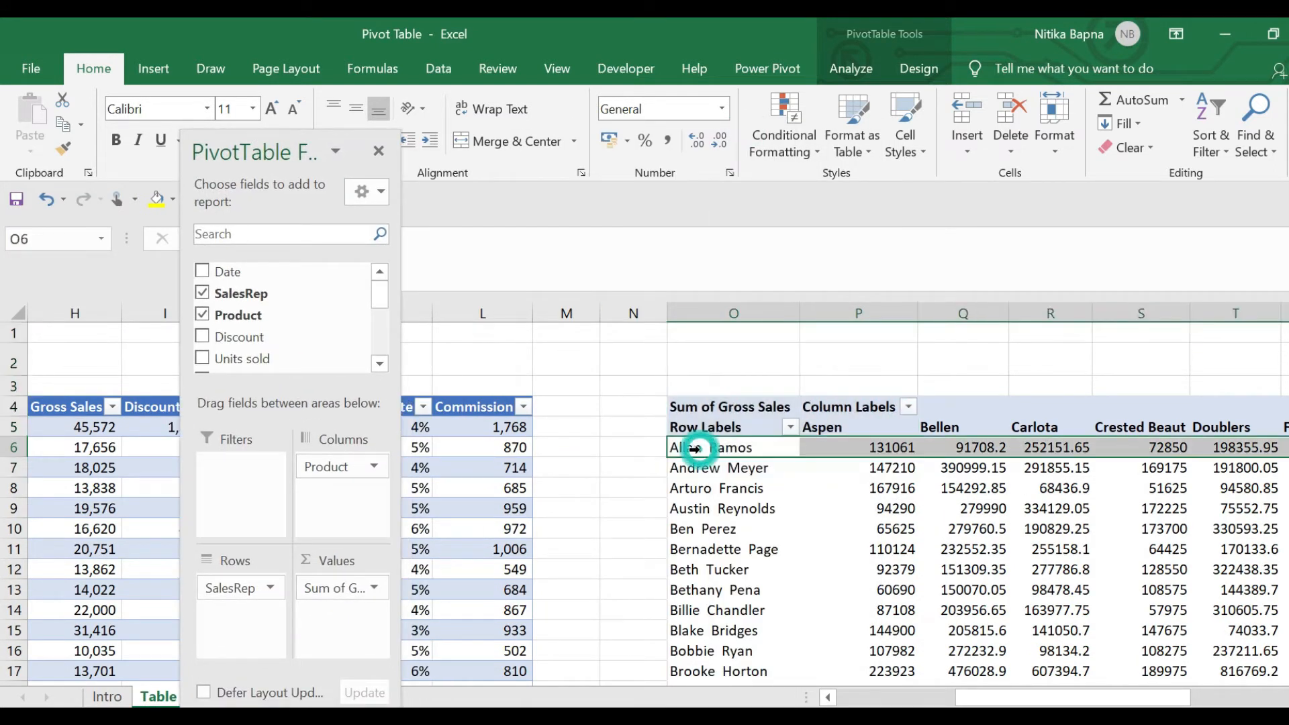
key(Right)
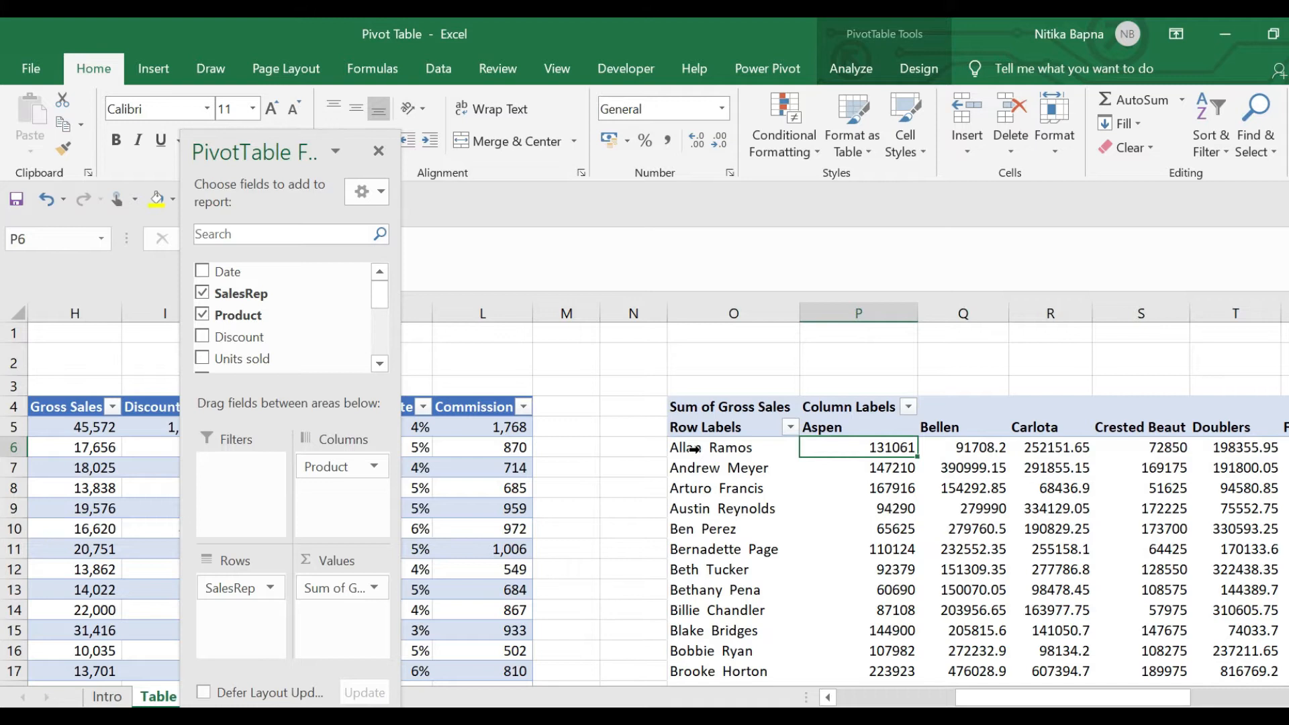
key(Right)
key(Left)
key(Left)
key(Left)
key(Right)
key(Right)
key(Right)
key(Left)
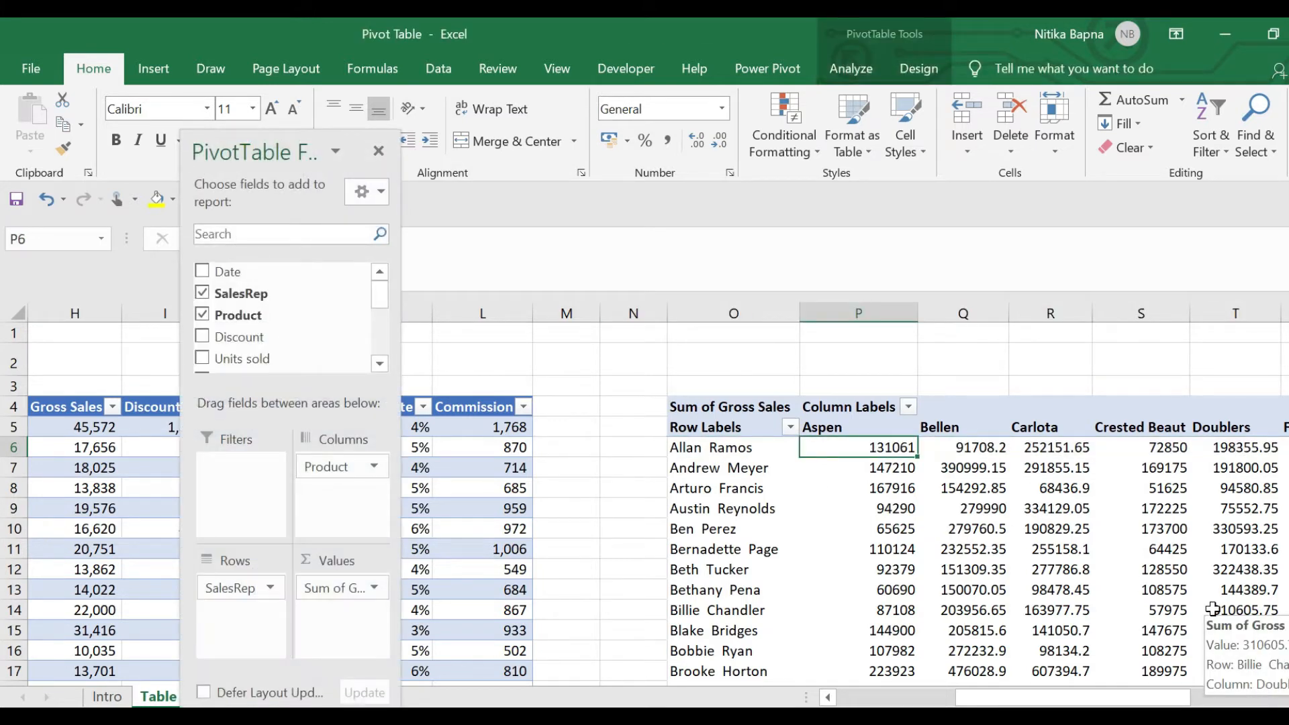
key(Left)
key(Right)
key(Right)
key(Right)
key(Right)
key(Right)
key(Right)
key(Right)
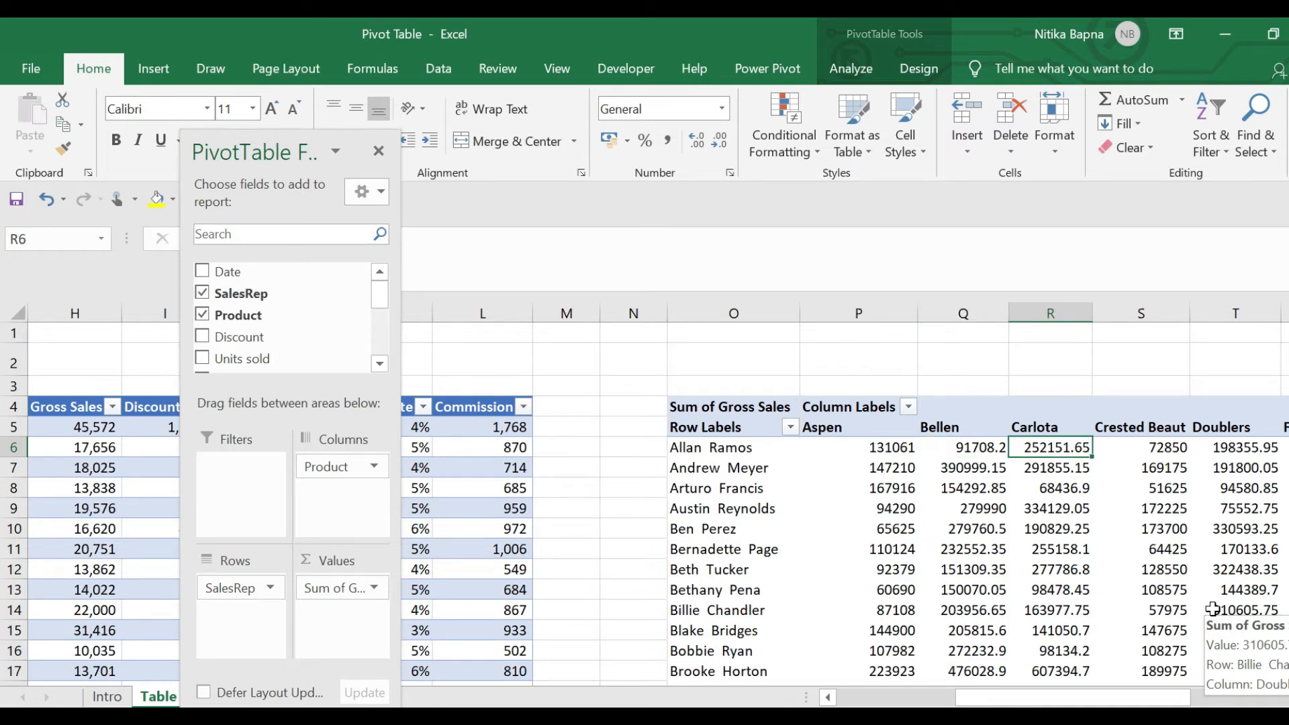
key(Right)
key(Right)
key(Right)
key(Right)
key(Right)
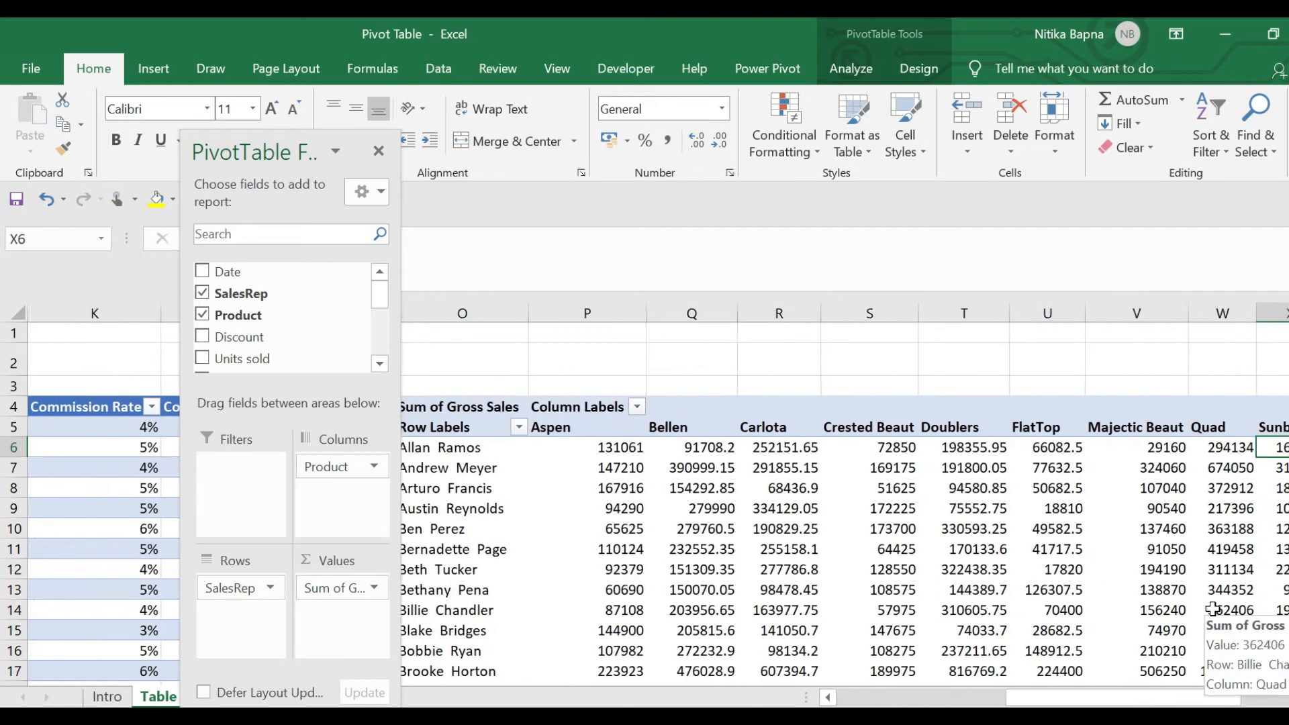
key(Right)
key(Right)
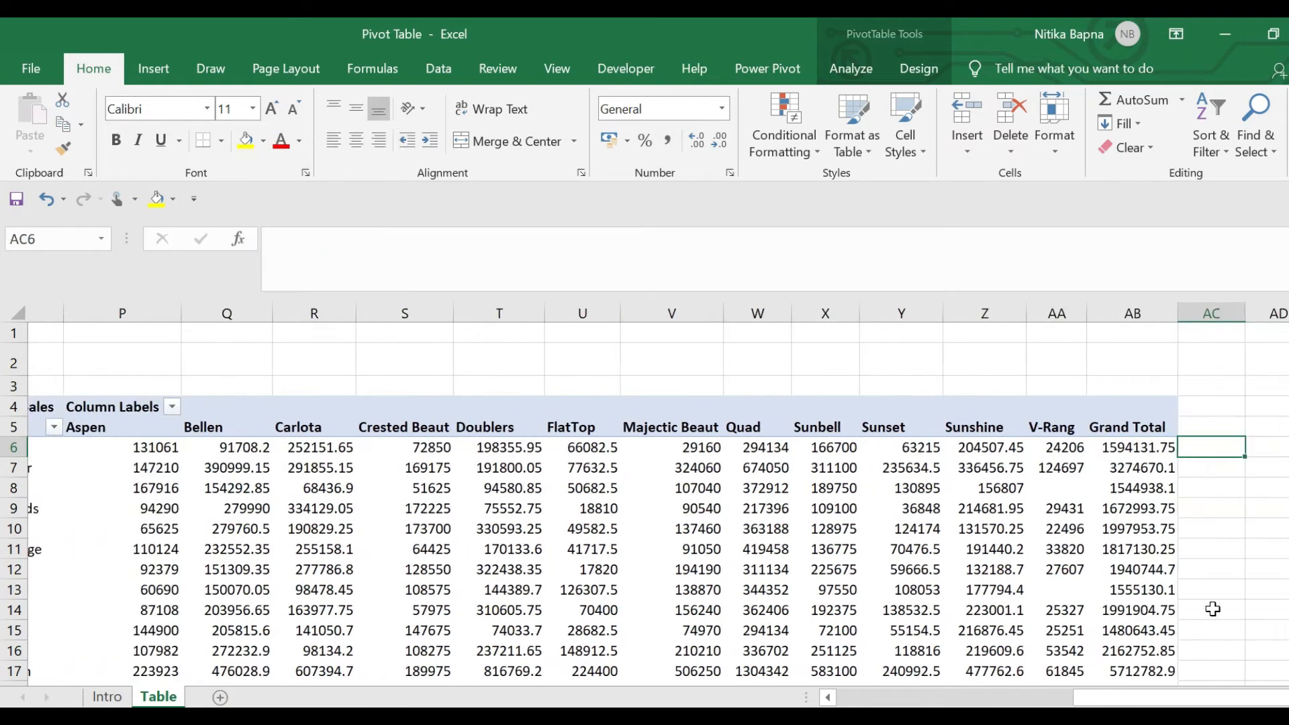
key(Left)
key(Left)
key(ctrl+shift+Left)
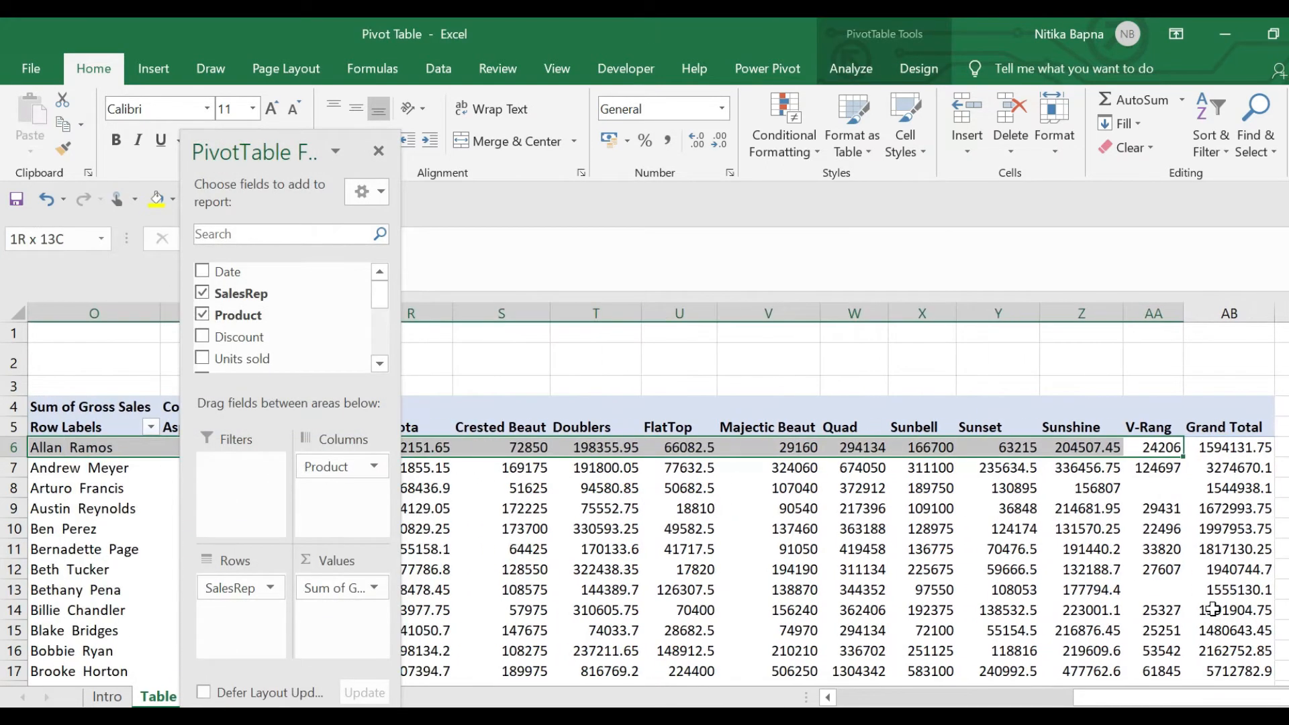
key(shift+Right)
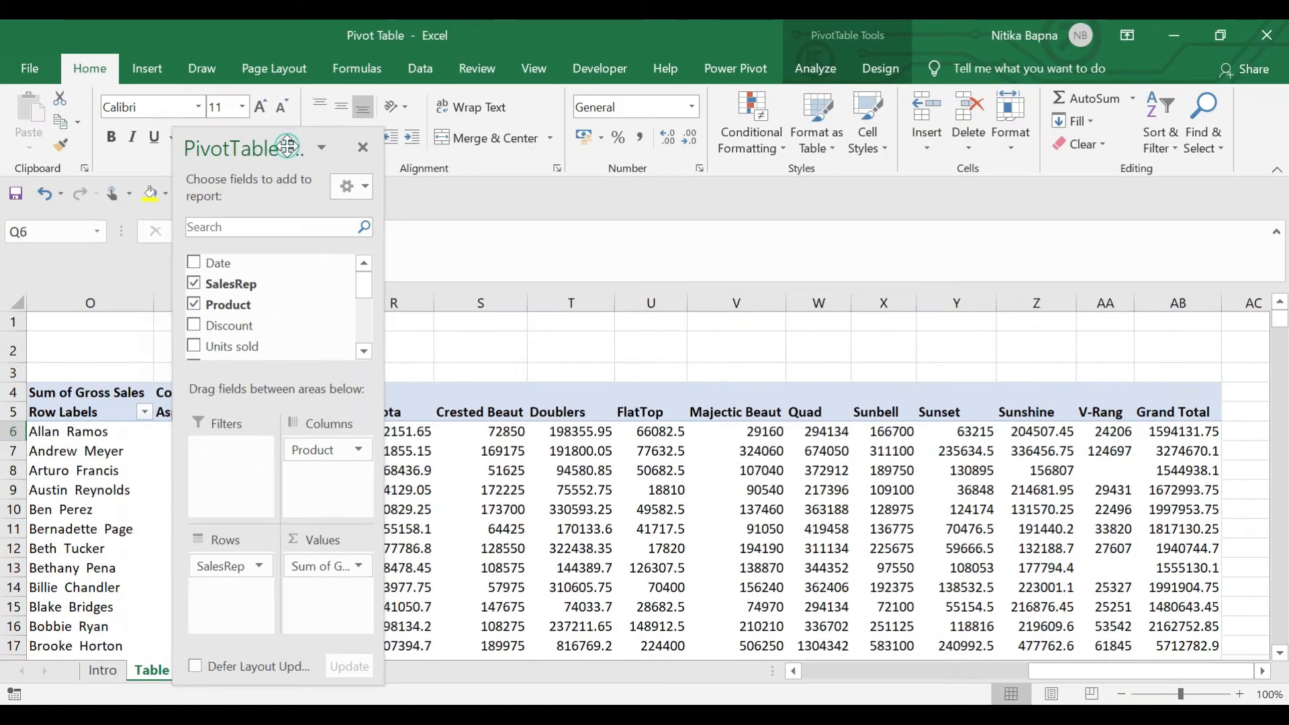
drag(287, 145, 11, 52)
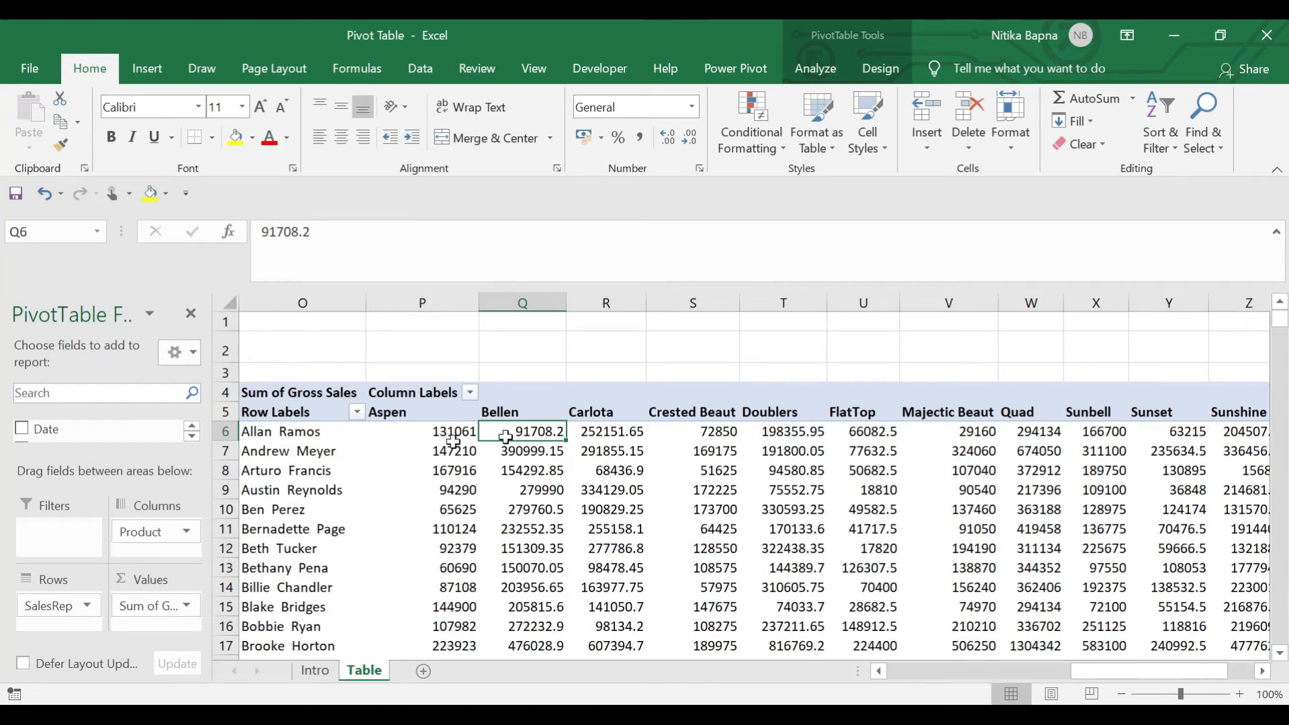
drag(453, 433, 580, 445)
key(shift+Right)
key(shift+Right)
key(shift+Right)
key(shift+Right)
key(shift+Right)
key(shift+Right)
key(shift+Right)
key(shift+Right)
key(shift+Right)
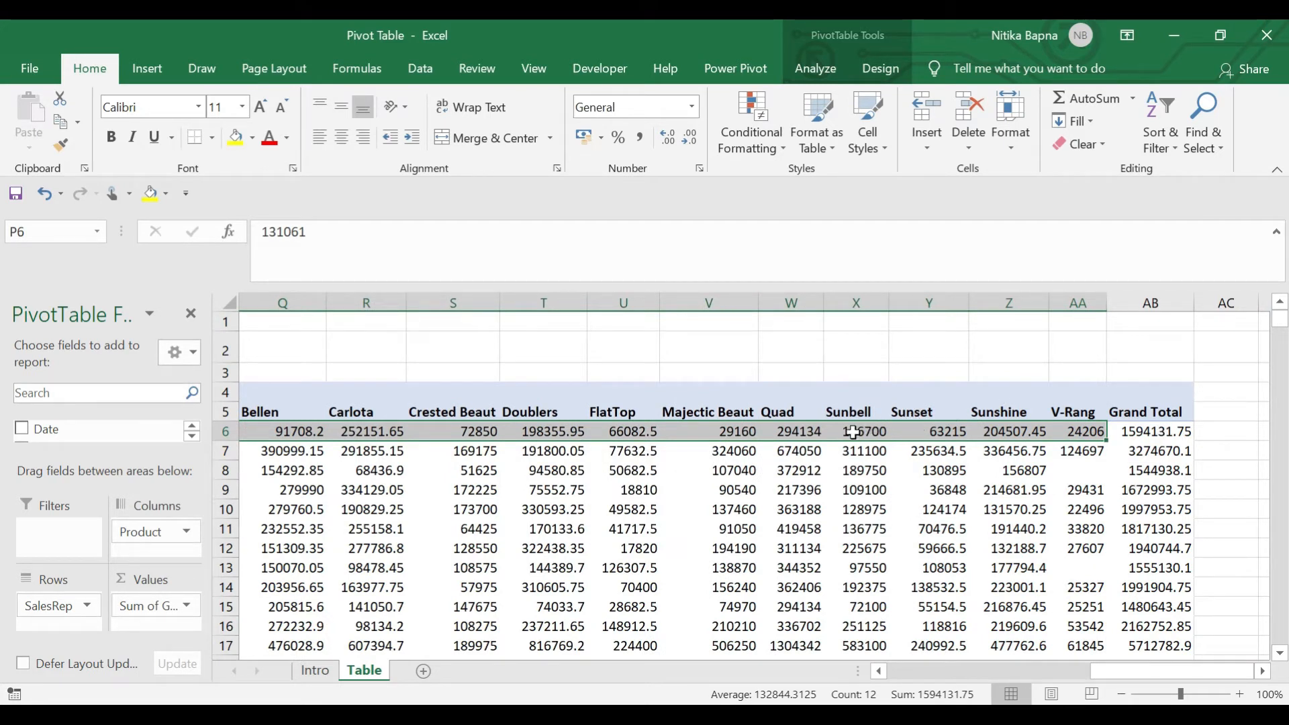
mouse_move(853, 433)
click(475, 447)
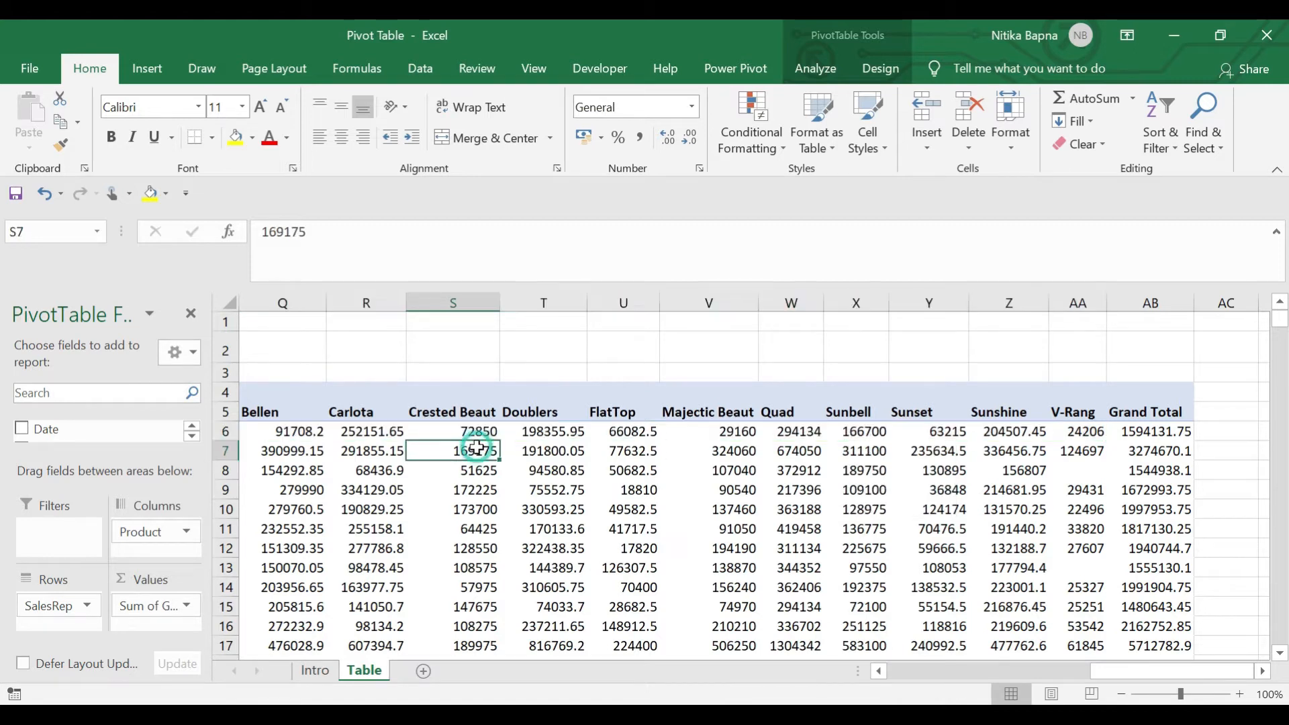
key(Left)
key(Up)
key(Left)
key(Left)
key(Left)
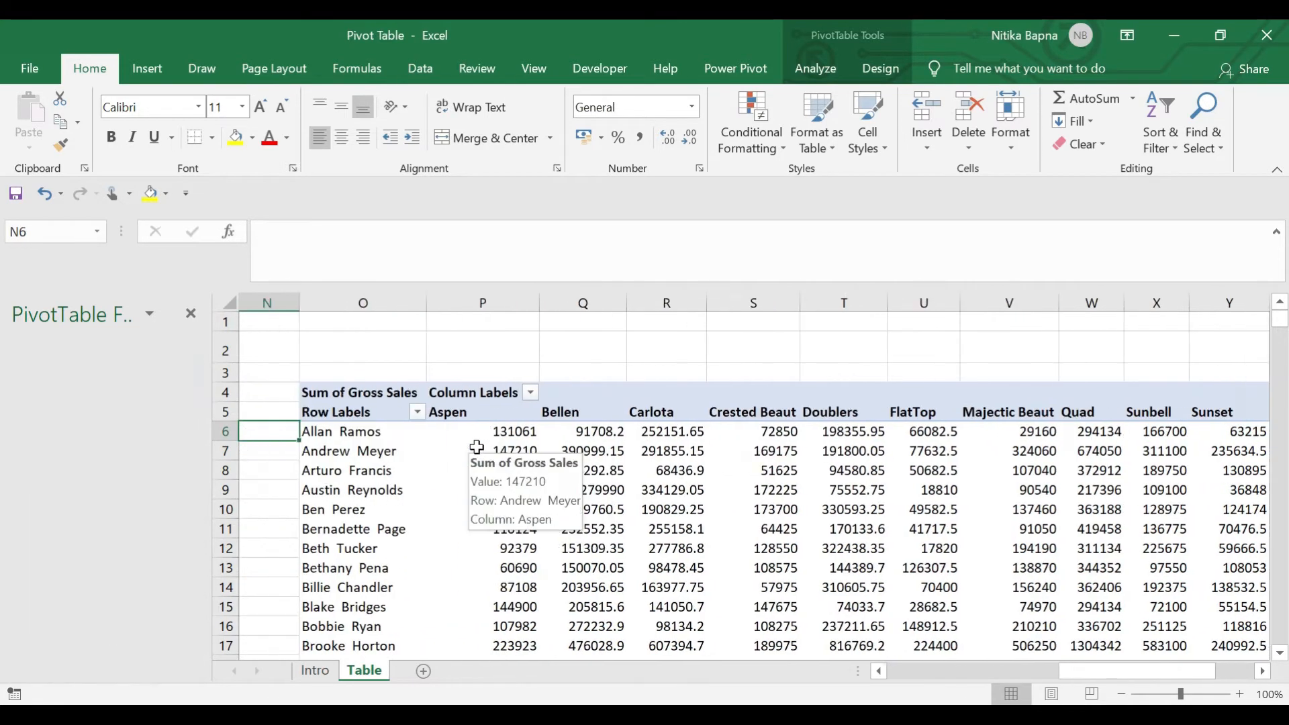
key(Down)
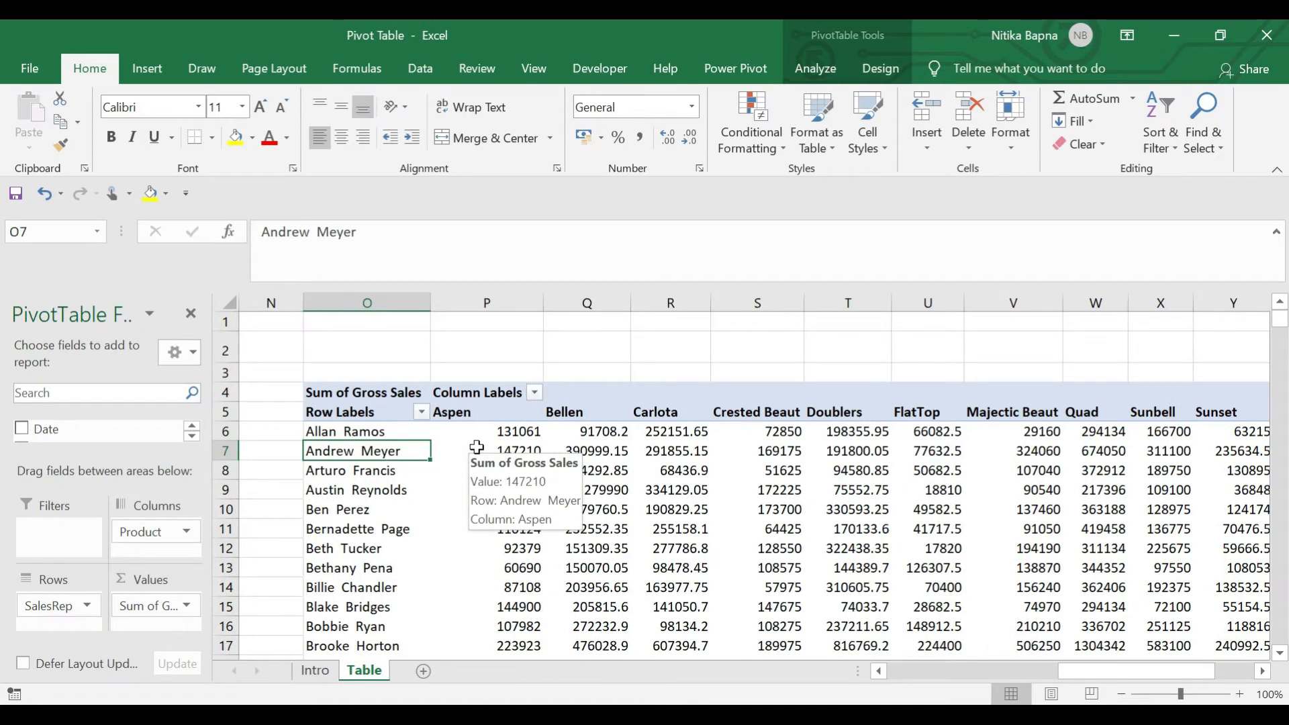
key(Right)
key(Right)
key(Up)
key(Left)
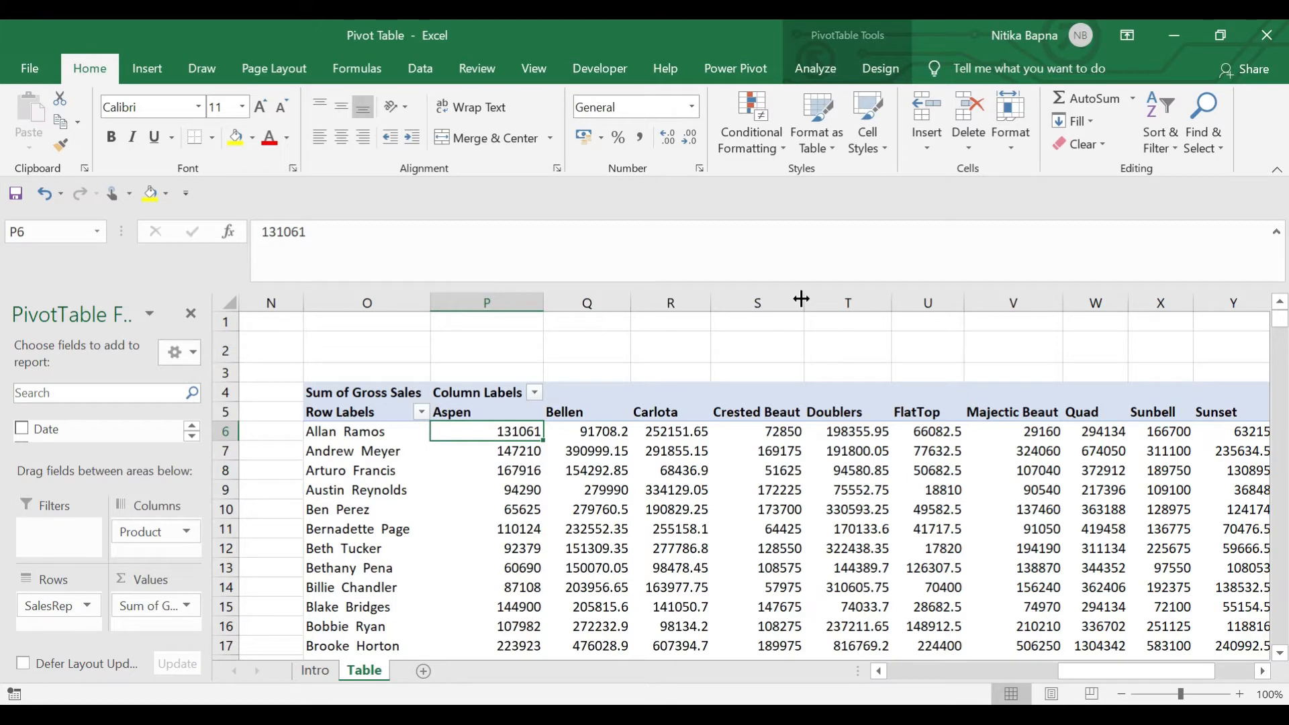
Extend the selection through V-Rang and Grand Total columns down to the row 78 total
key(shift+Right)
key(shift+Right)
key(shift+Right)
key(shift+Right)
key(shift+Right)
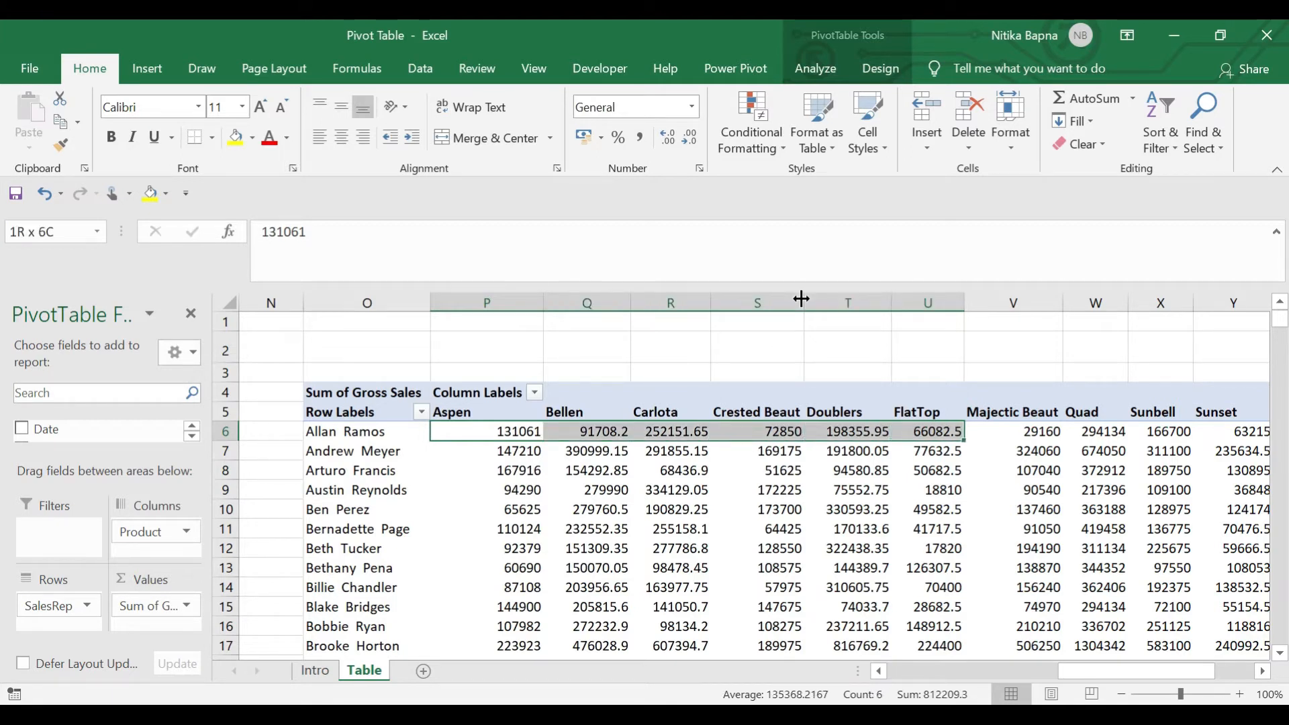
key(shift+Right)
key(shift+Right)
key(shift+Right)
key(shift+Right)
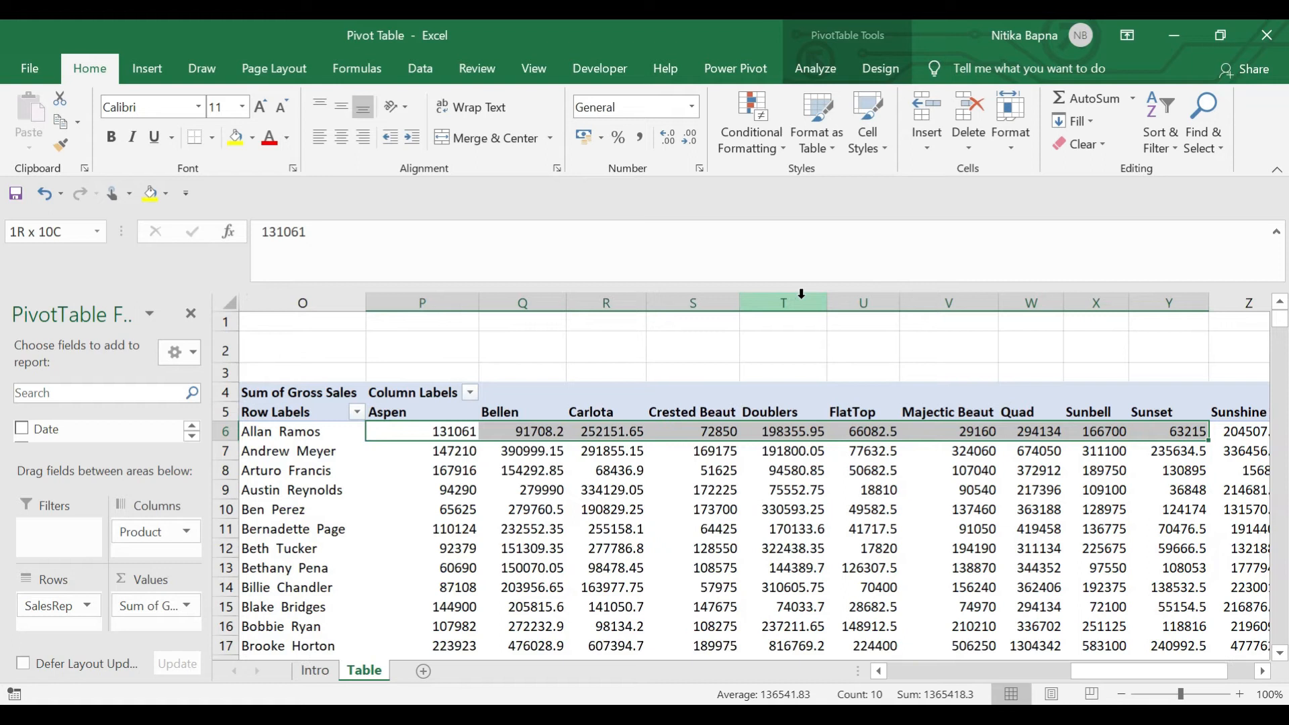
key(shift+Right)
key(shift+Right)
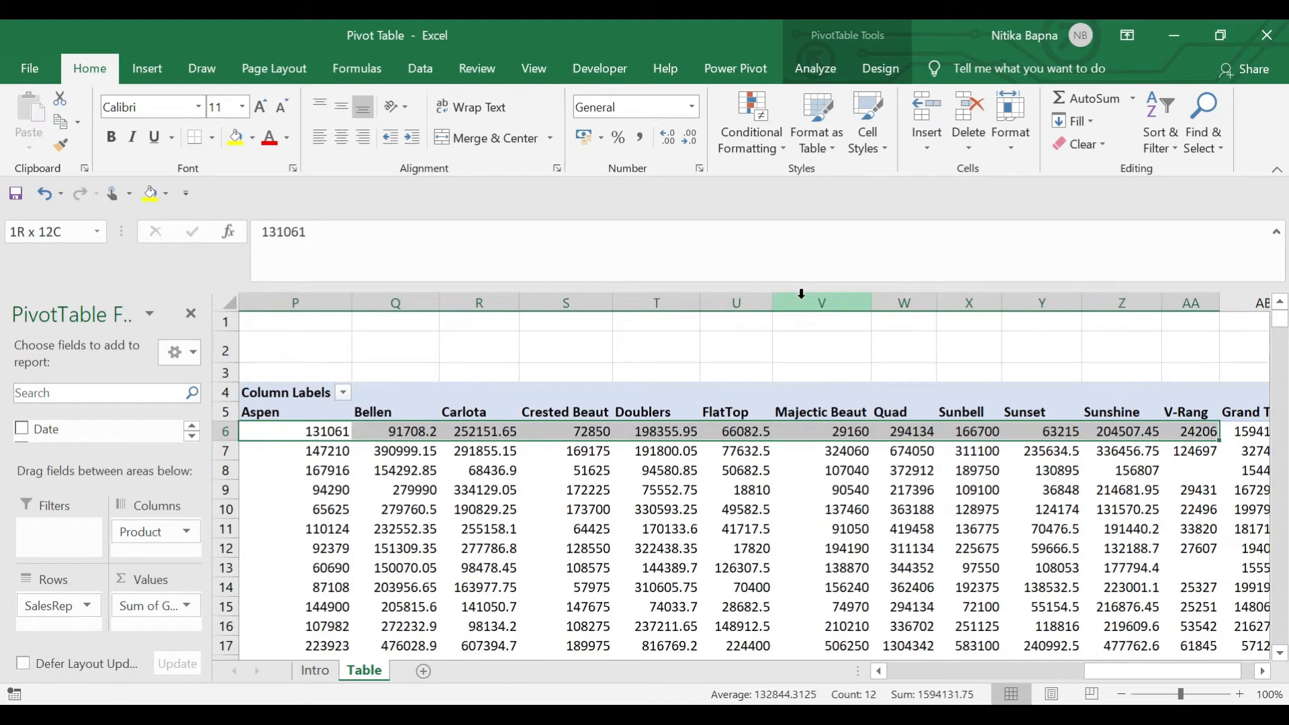
key(shift+Right)
key(ctrl+shift+Down)
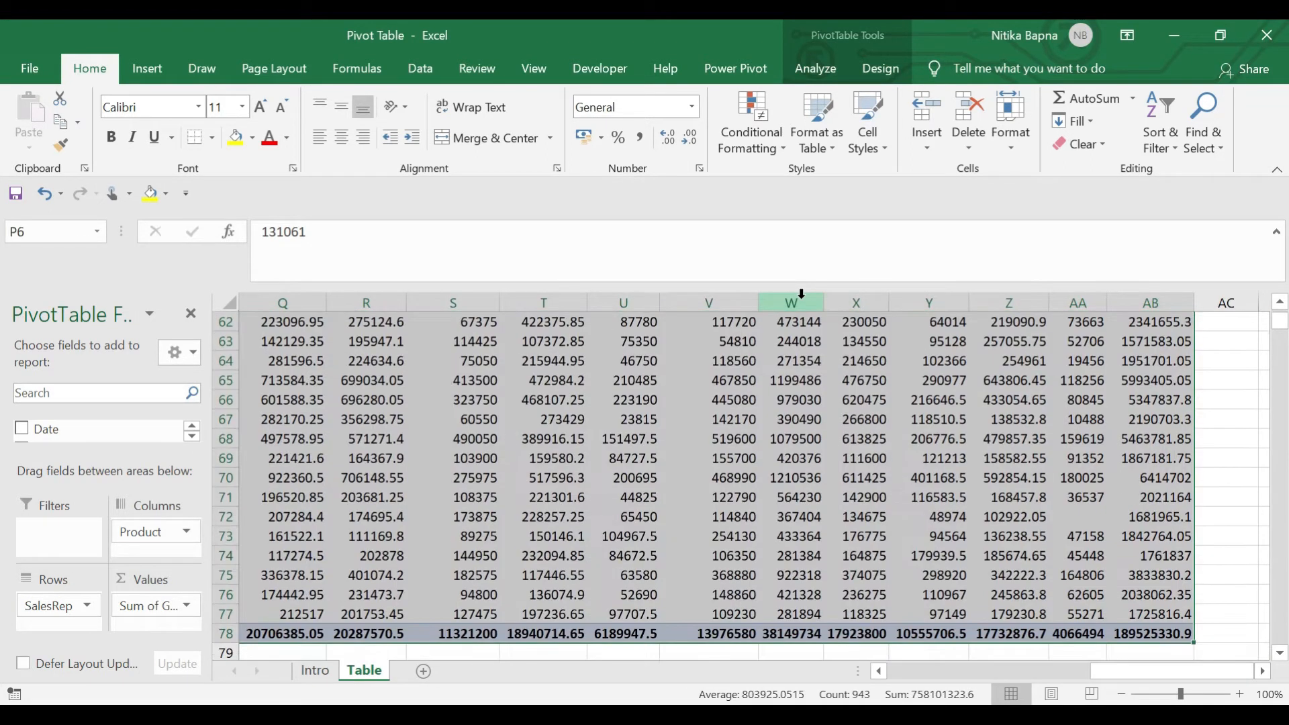
key(shift+Up)
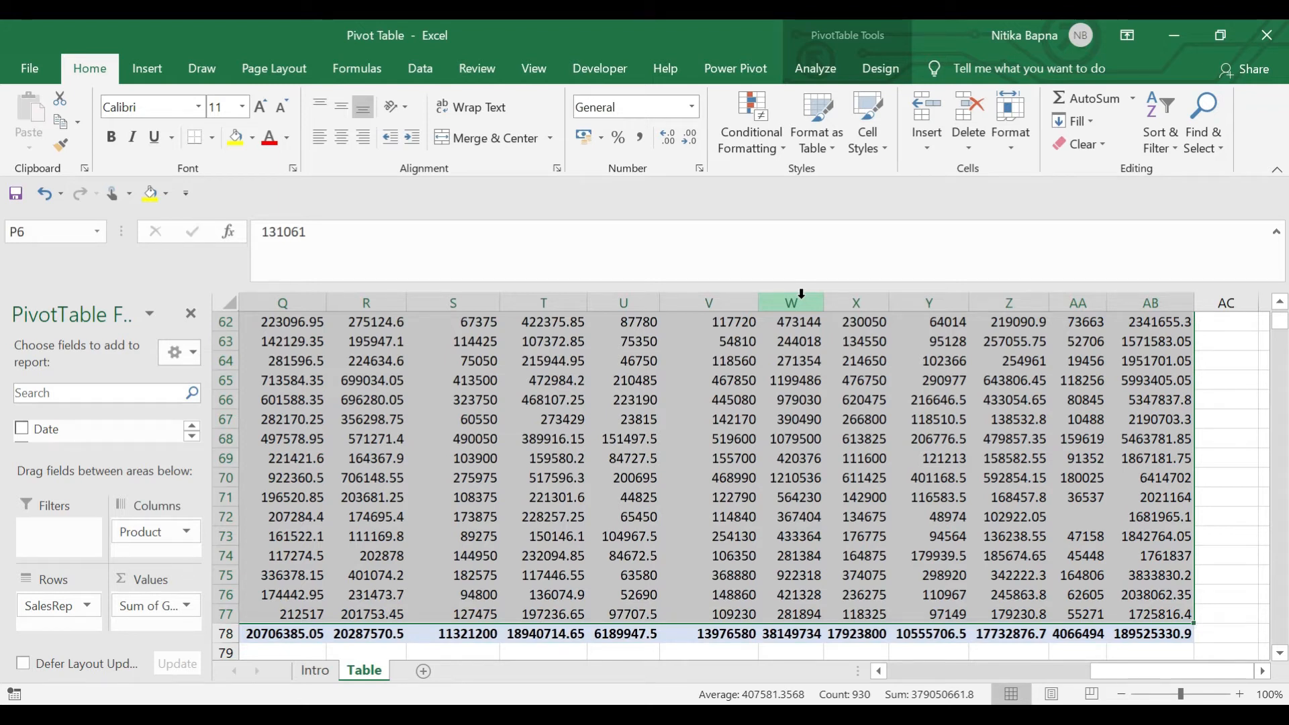
key(shift+Down)
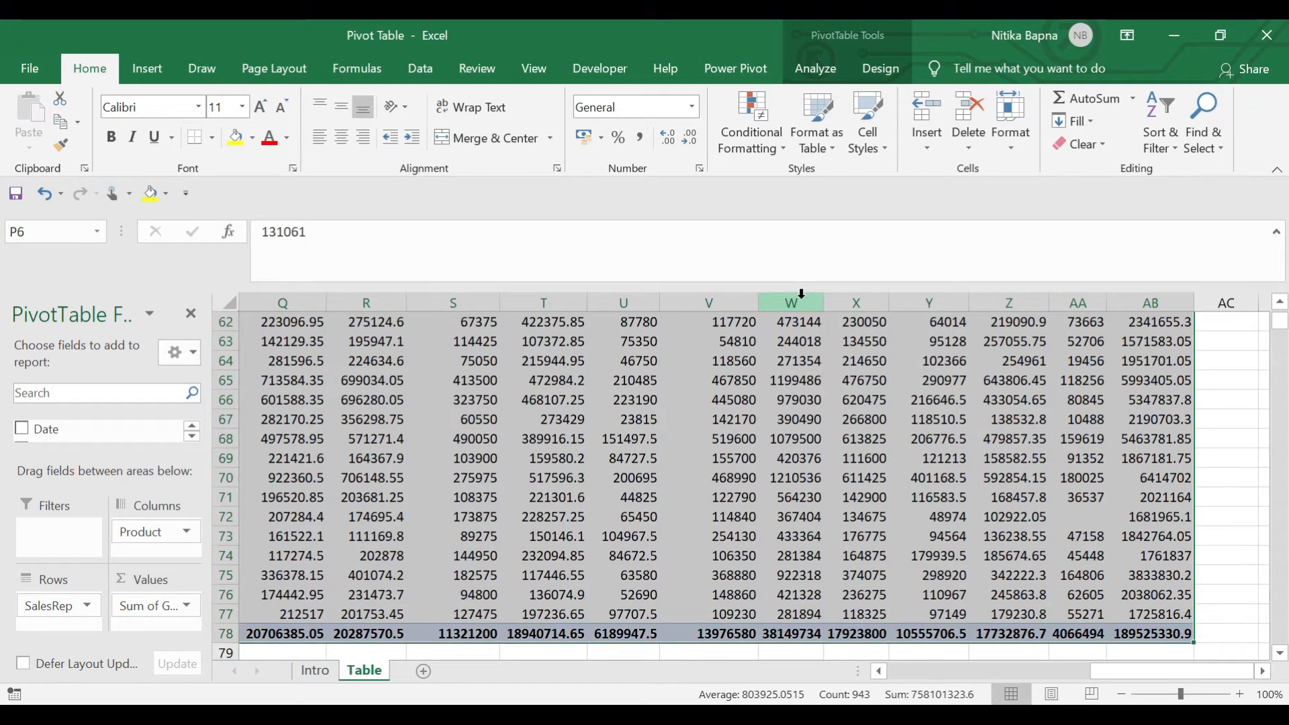
right_click(608, 438)
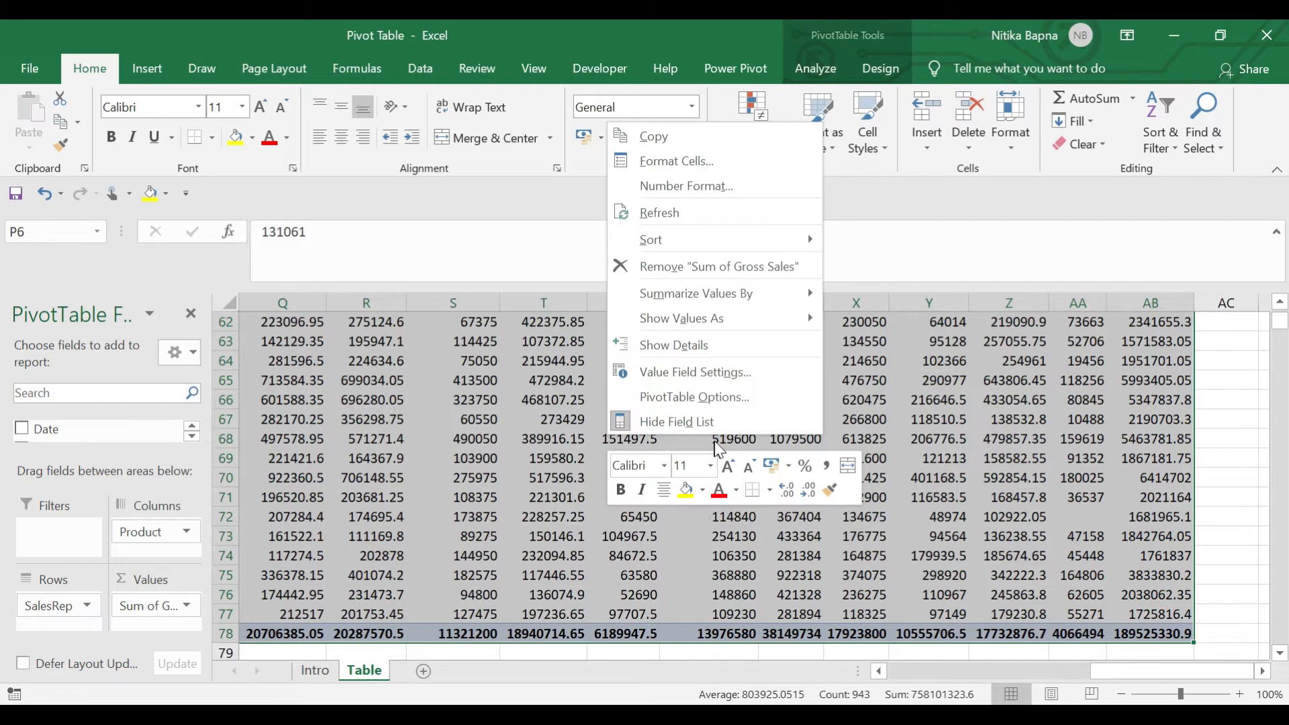
click(718, 374)
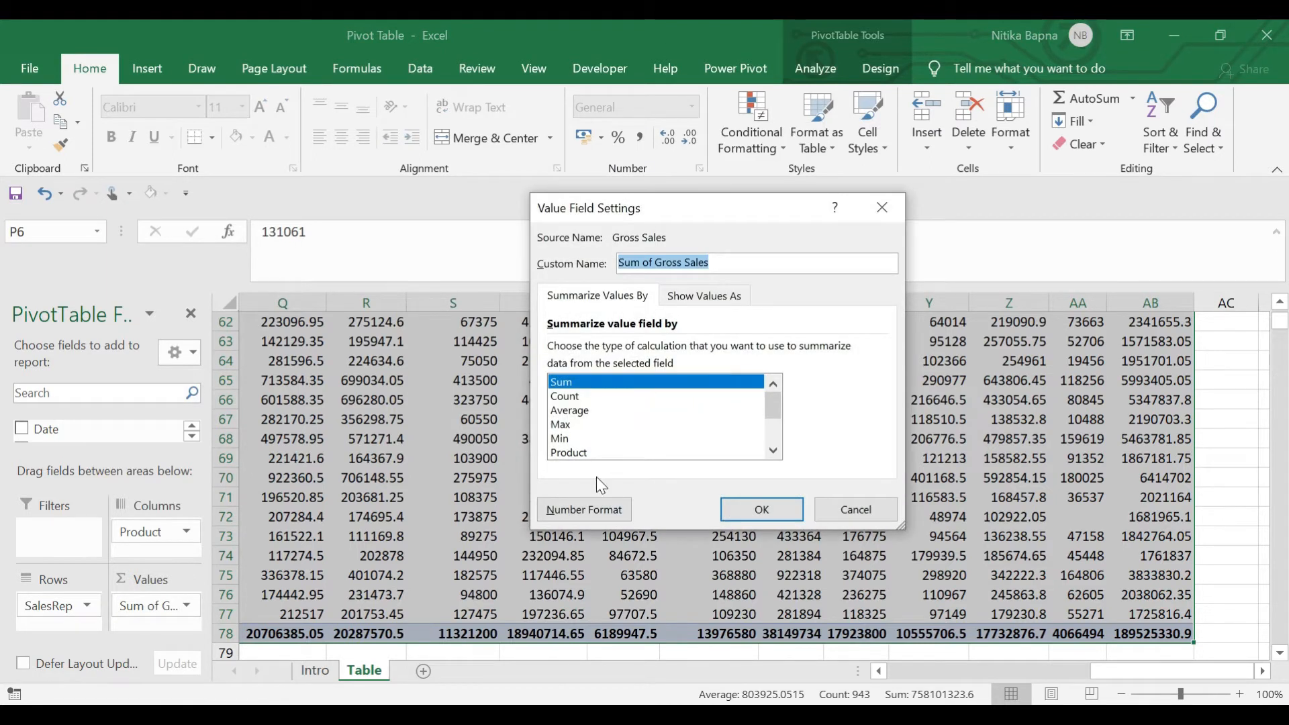
click(598, 510)
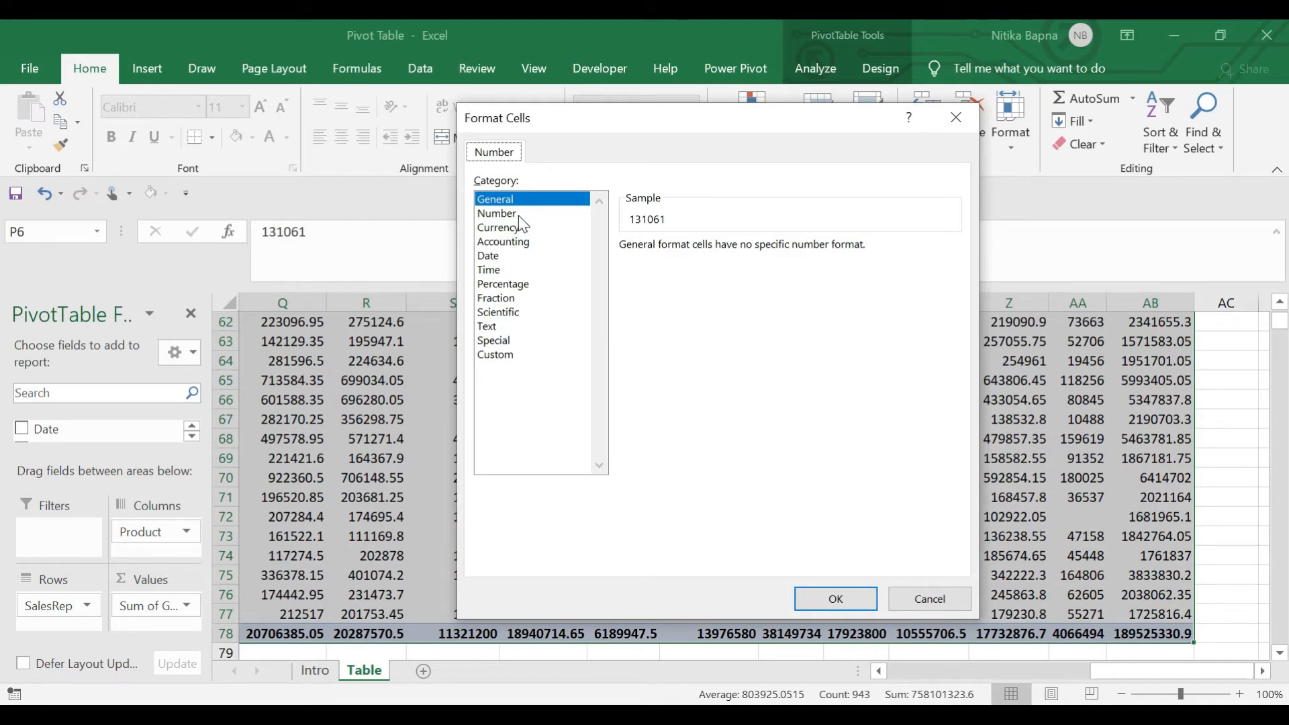
click(501, 214)
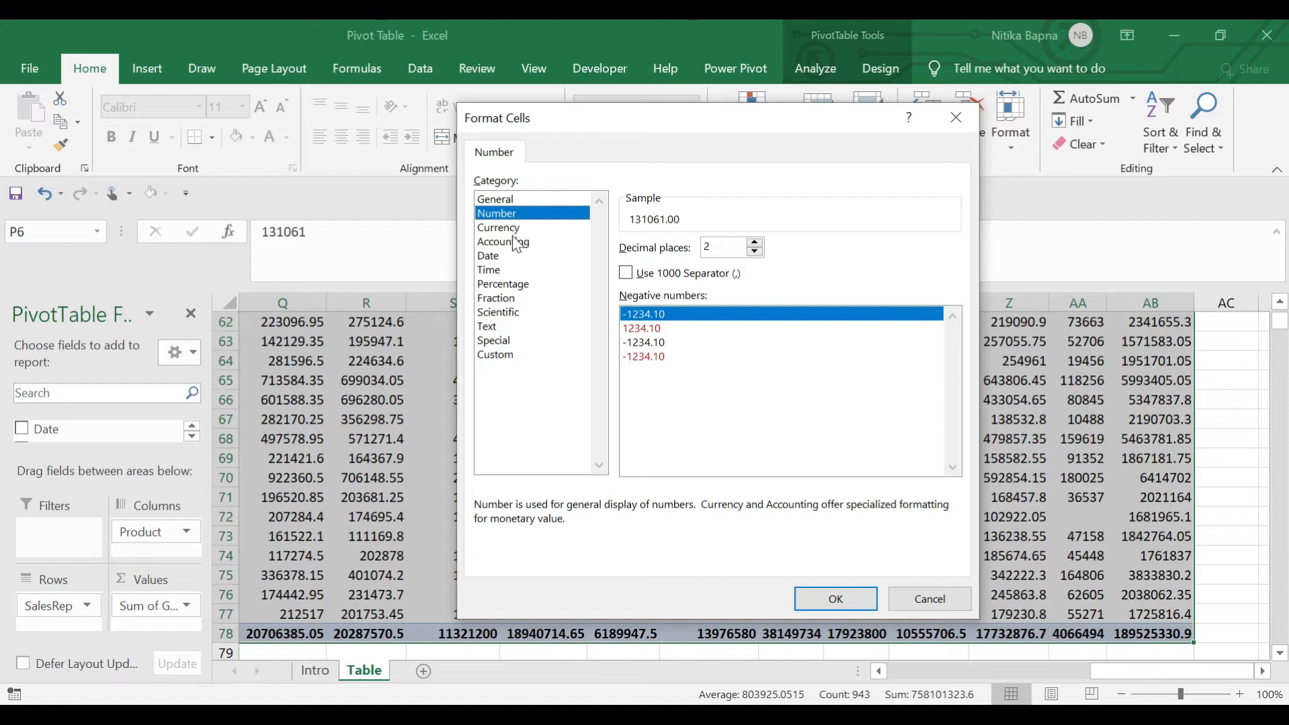
click(517, 243)
click(512, 229)
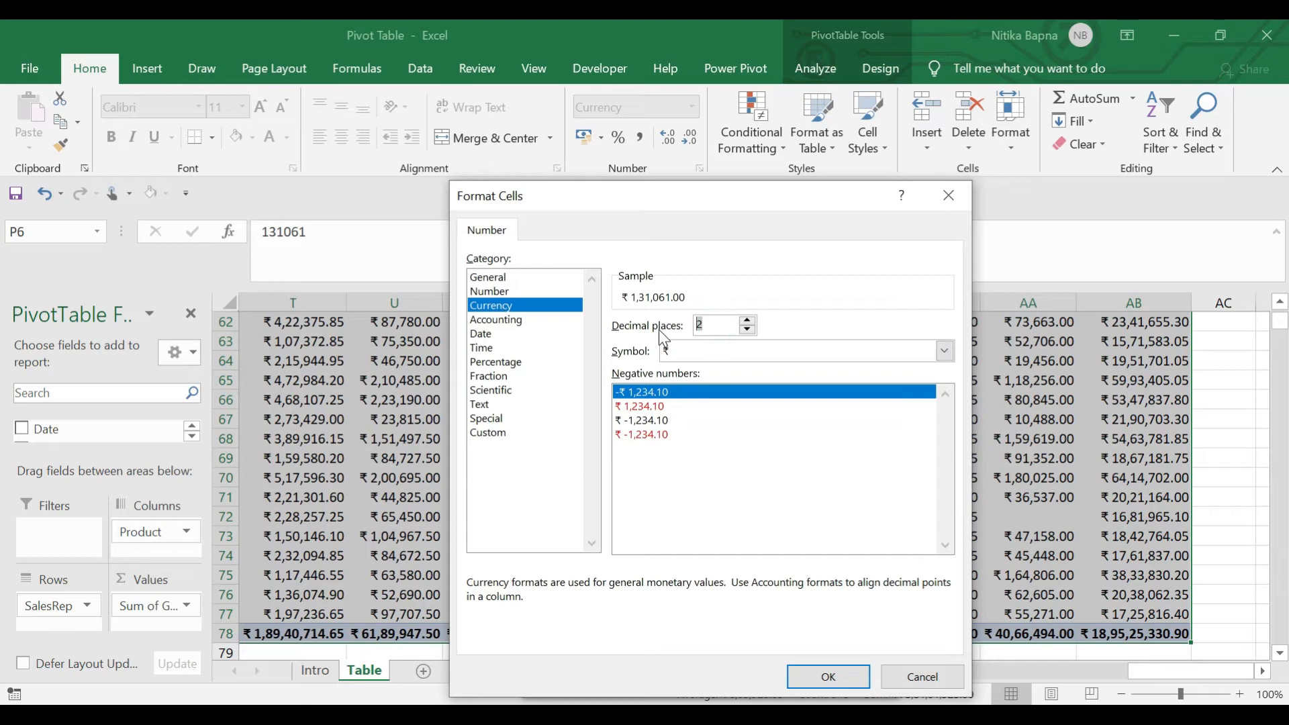
text(0)
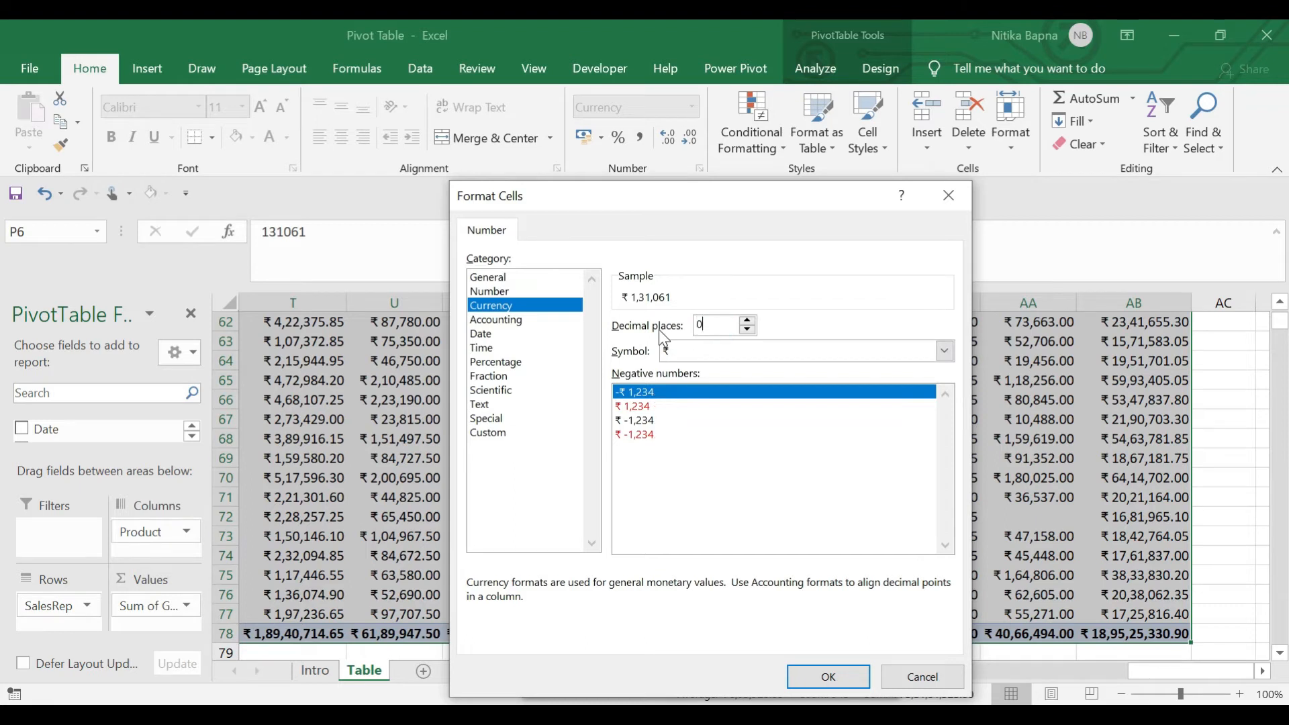
click(830, 677)
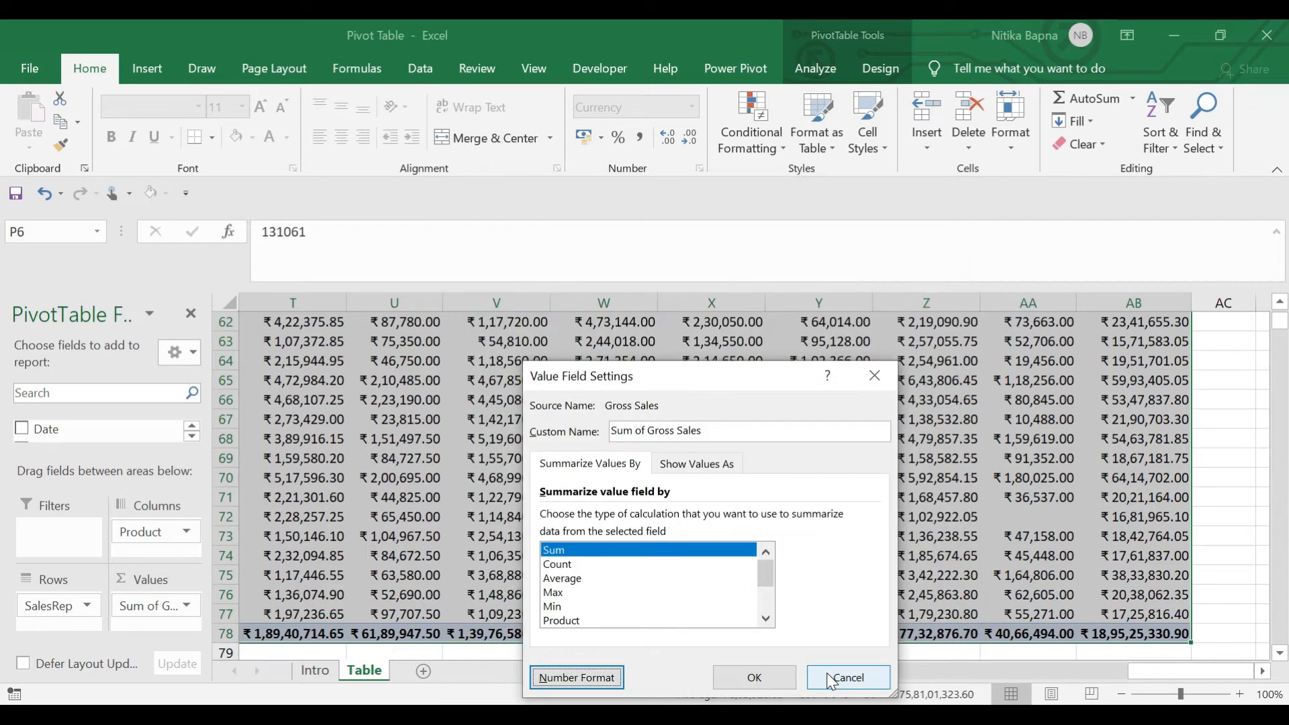
click(755, 677)
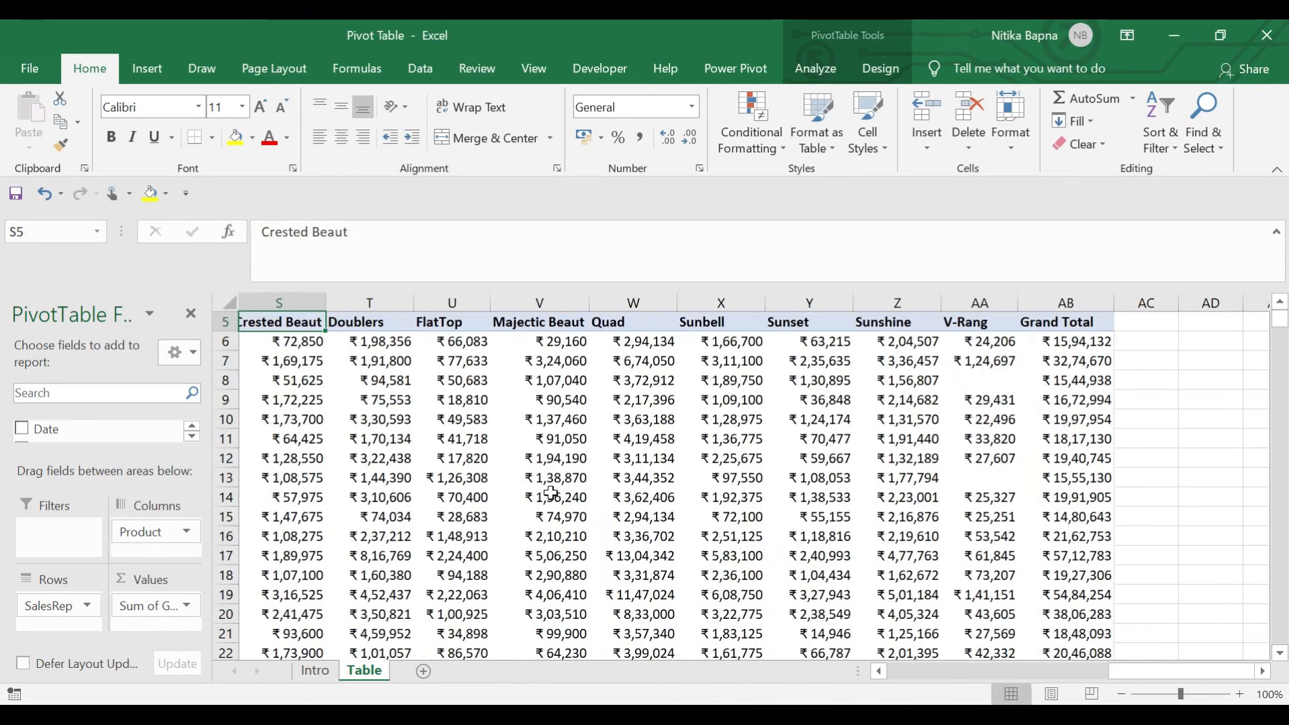
key(Left)
key(Left)
key(Left)
key(Left)
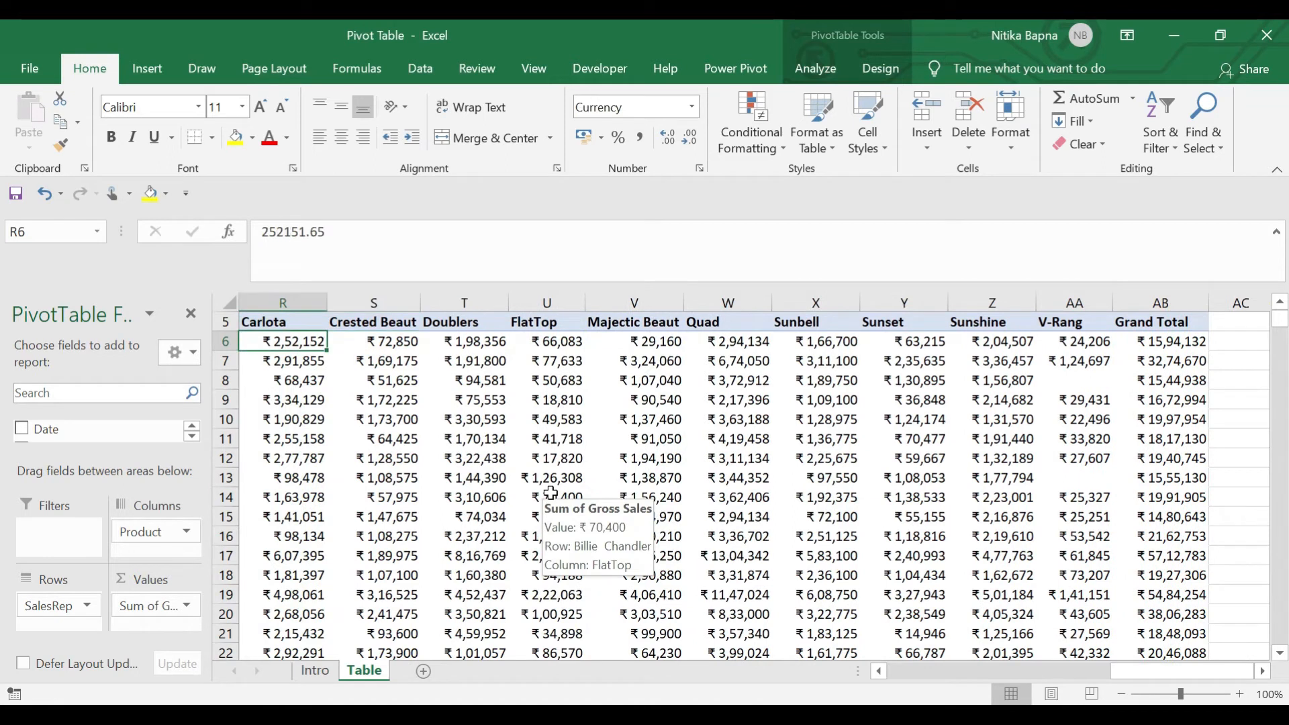
key(Left)
key(Right)
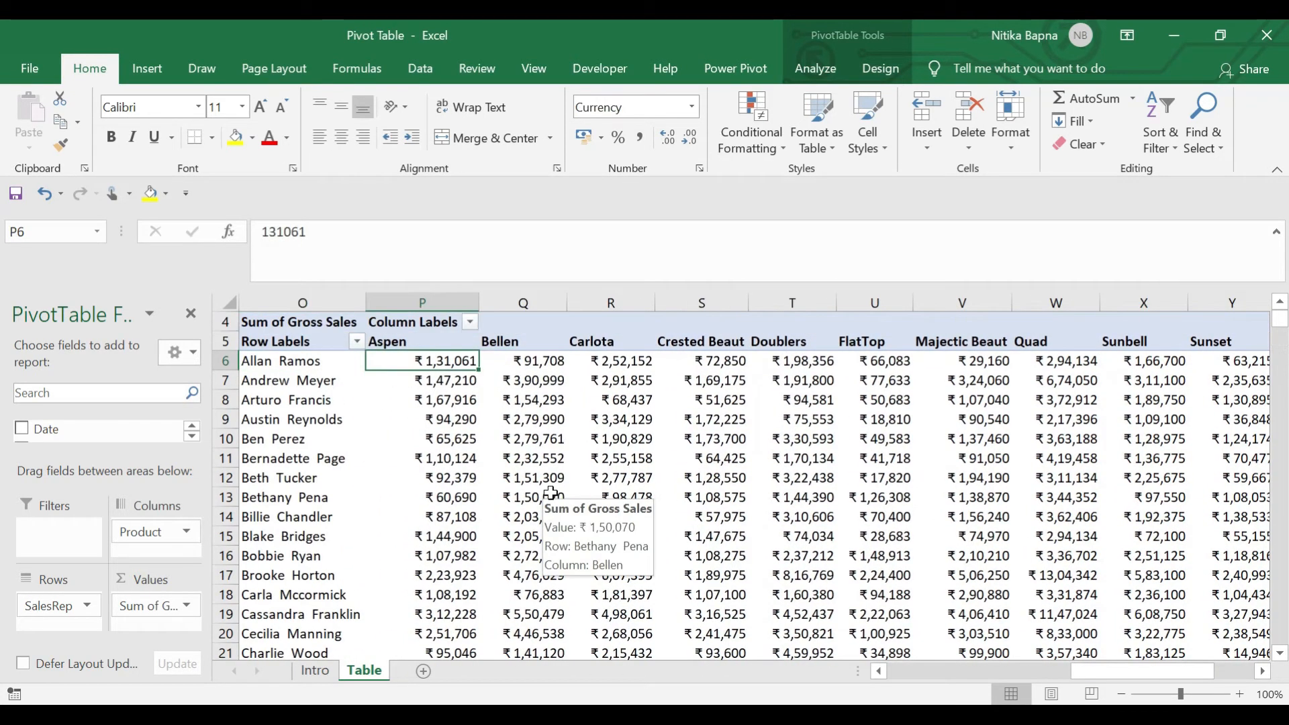
key(Left)
key(Left)
key(Right)
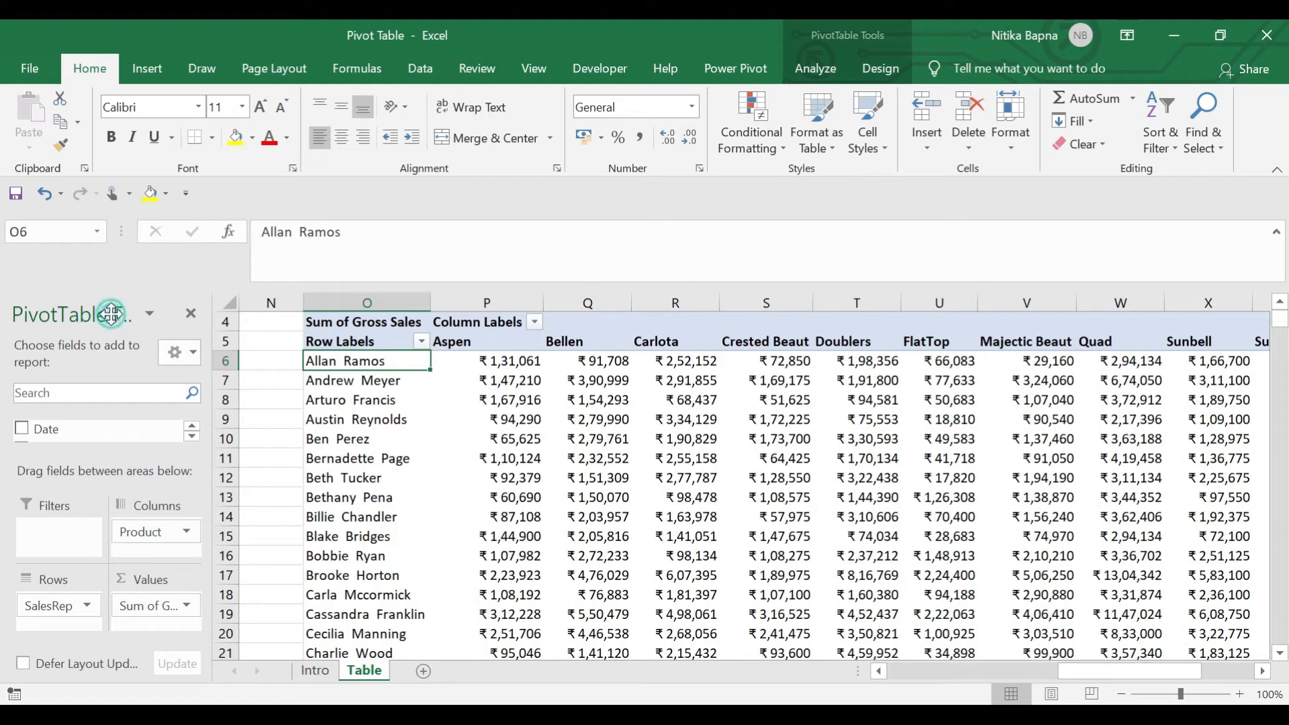
Float the field list and remove Sum of Gross Sales and Product from the pivot
drag(111, 313, 465, 179)
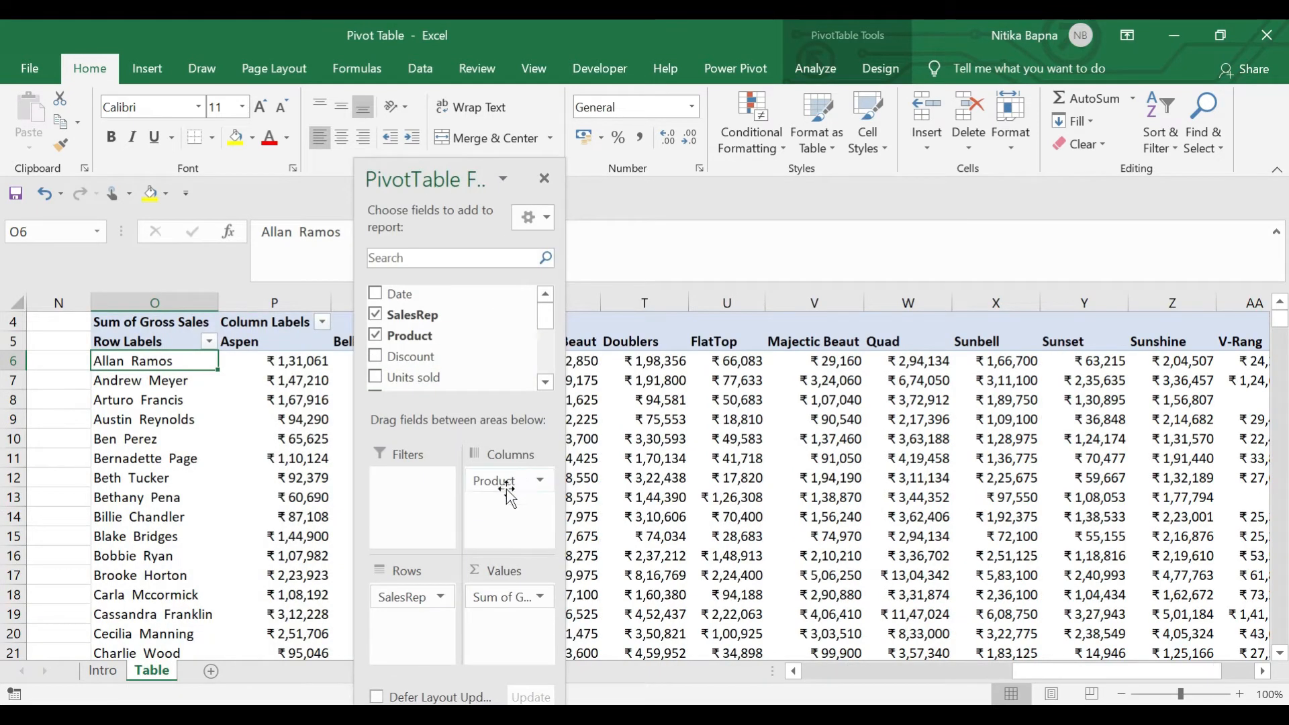
drag(495, 604, 638, 541)
drag(530, 482, 691, 501)
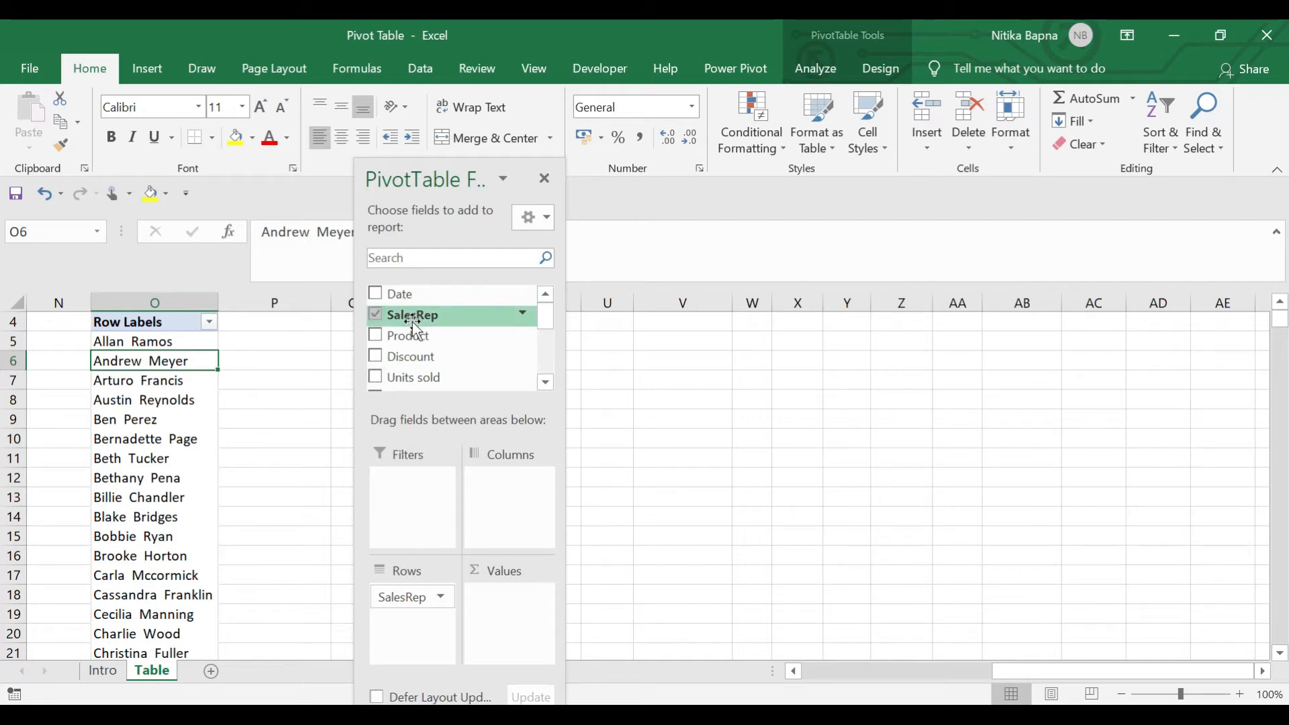
Count SalesRep entries in Values and check the Grand Total of 10000
drag(414, 329, 508, 604)
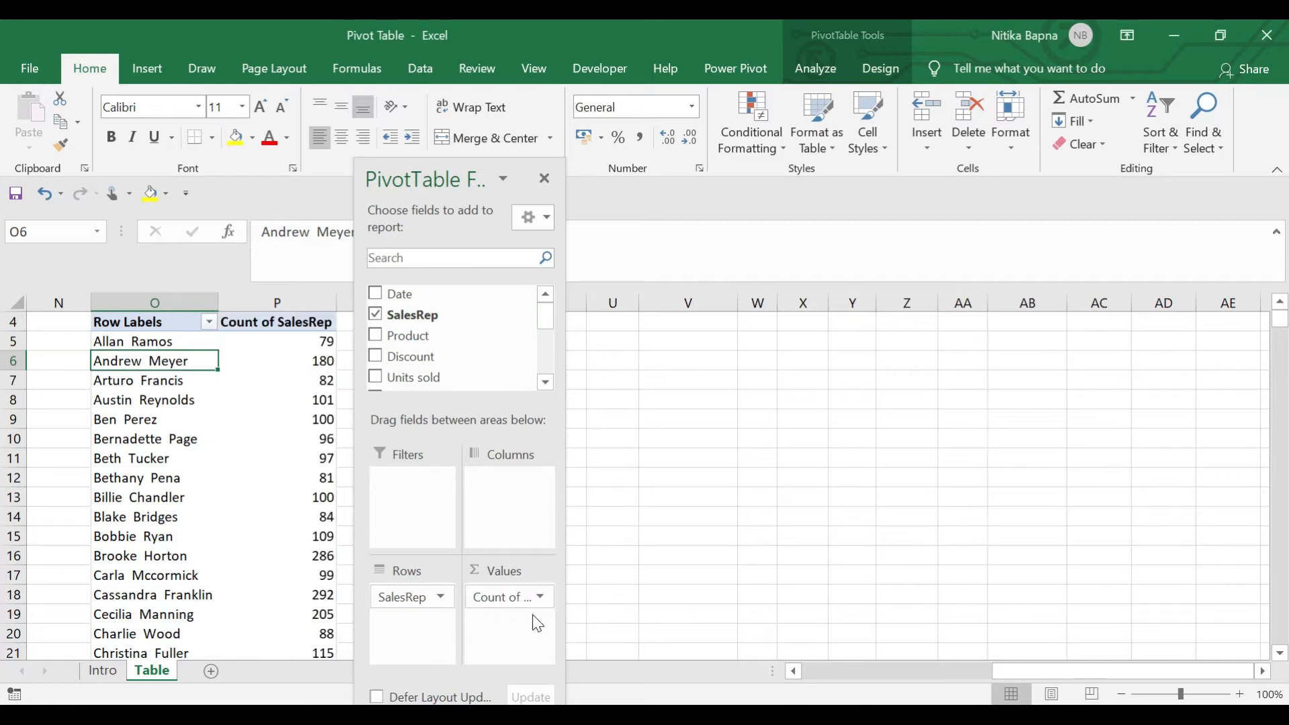
click(308, 388)
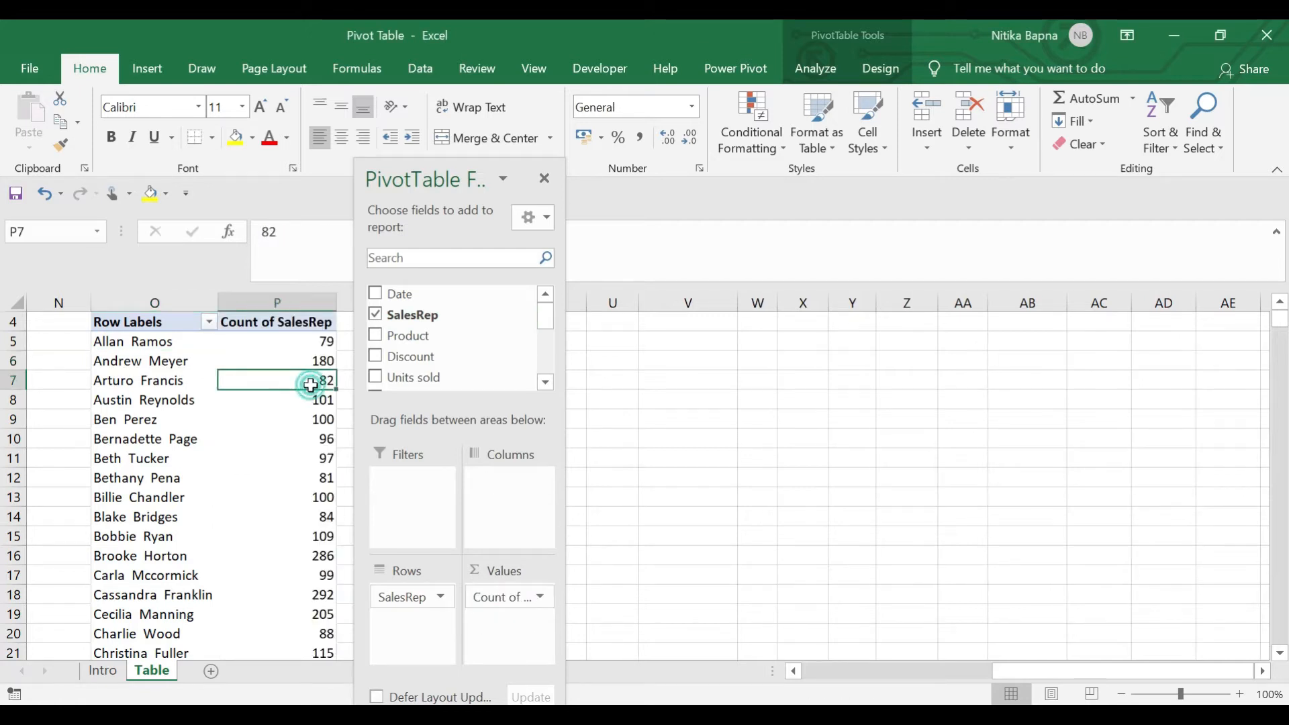
key(Up)
key(Up)
key(Down)
key(Up)
key(Down)
key(Down)
key(Down)
key(Down)
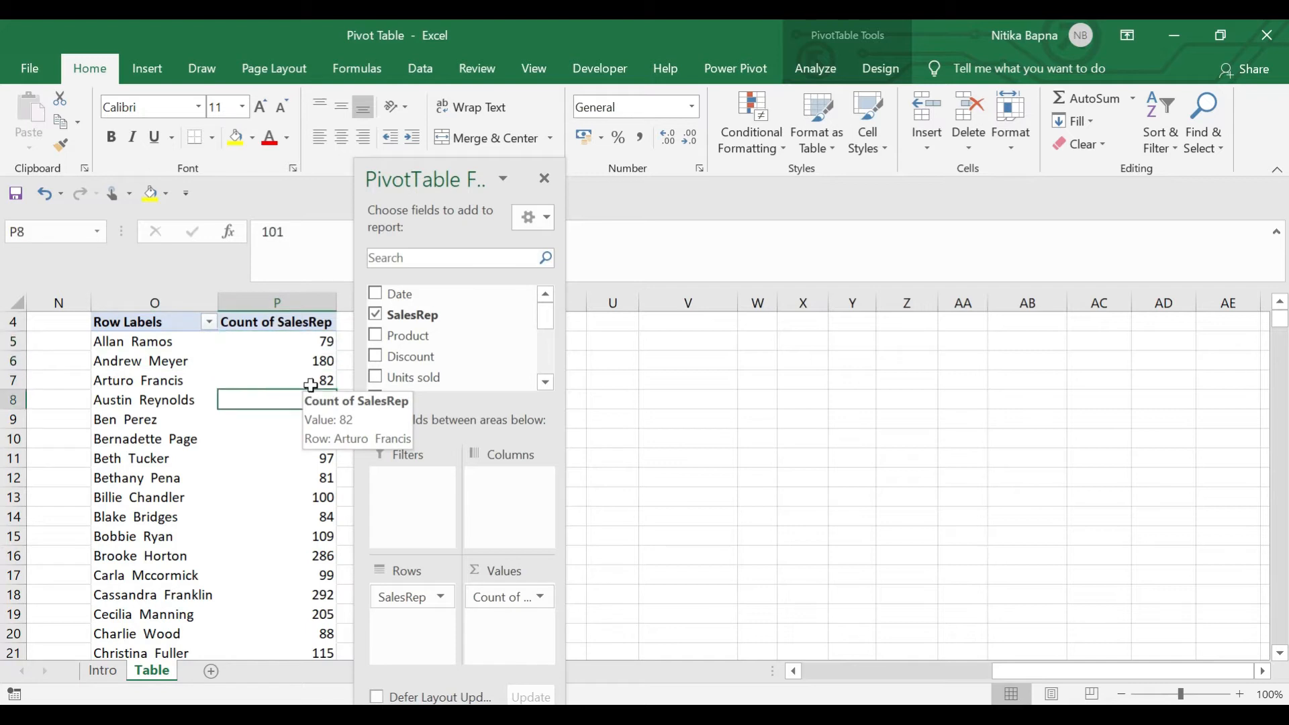
key(Up)
key(Up)
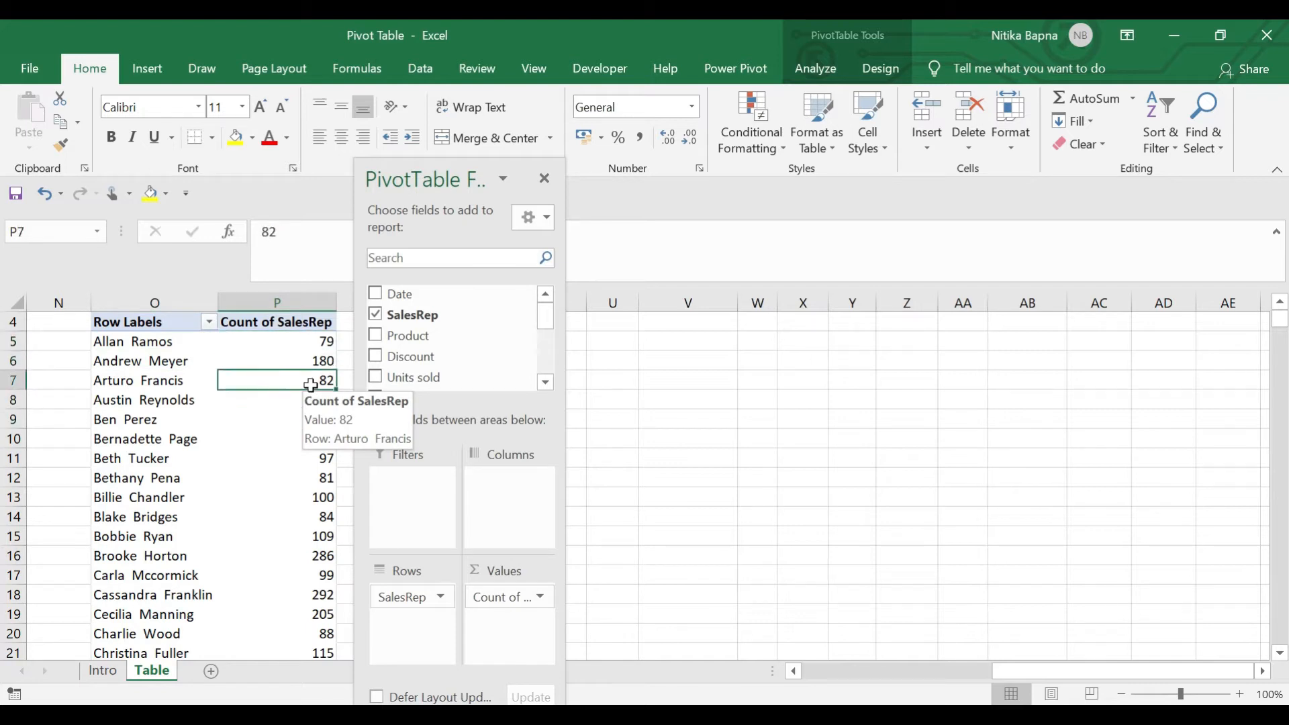
key(ctrl+Down)
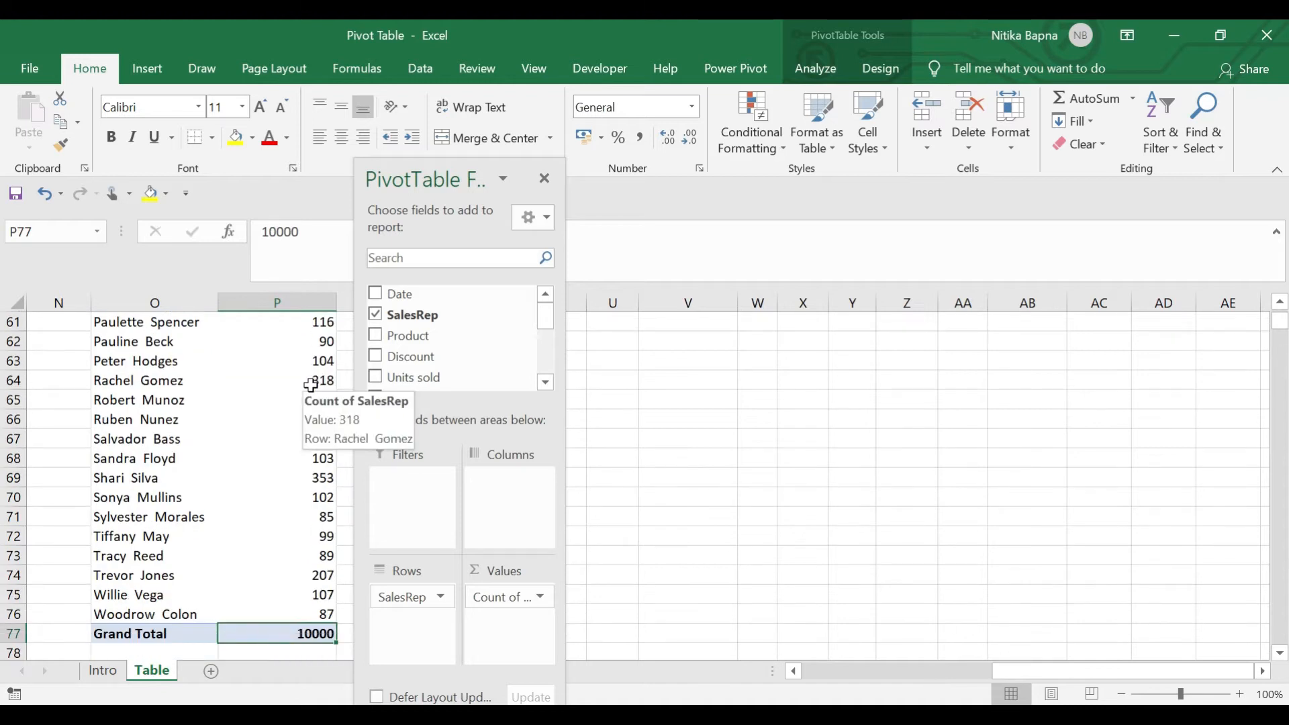
key(ctrl+Up)
key(Down)
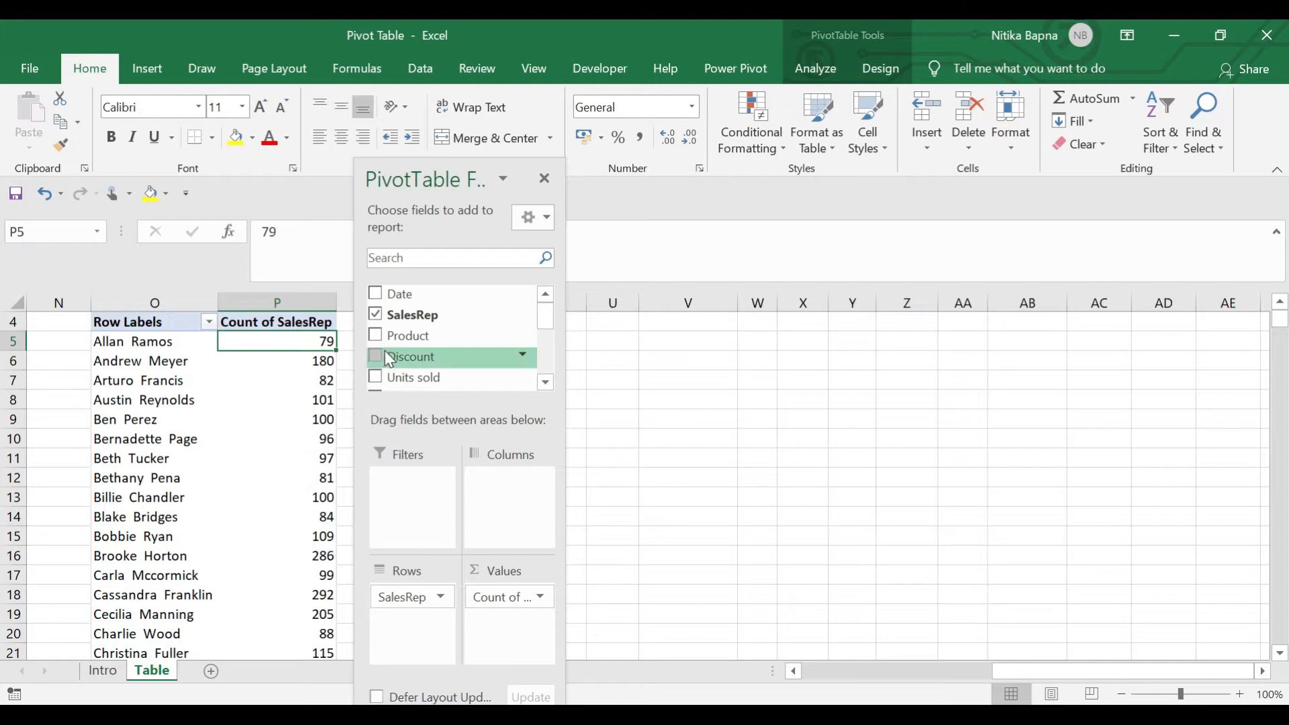
Replace SalesRep with Product in Rows and Values, showing Aspen's count of 652
drag(503, 598, 712, 533)
drag(412, 596, 269, 578)
drag(426, 343, 412, 630)
drag(405, 342, 476, 633)
click(268, 342)
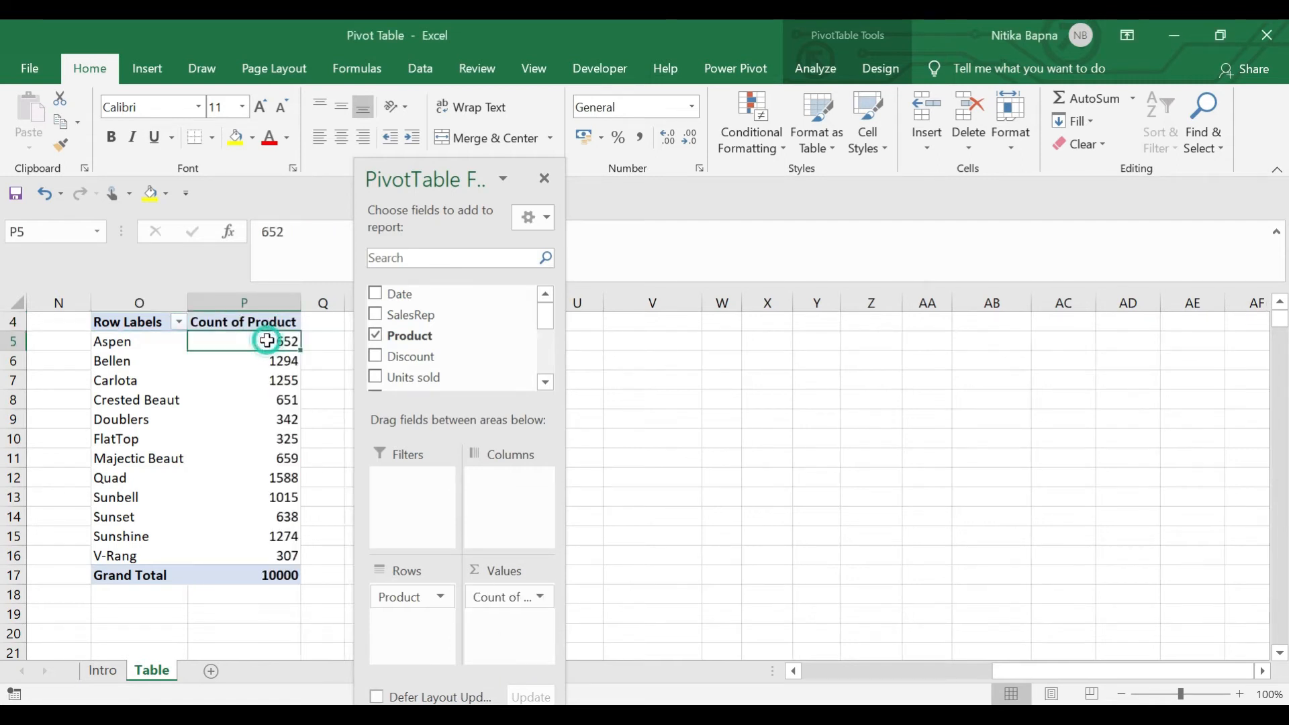
key(Left)
key(Right)
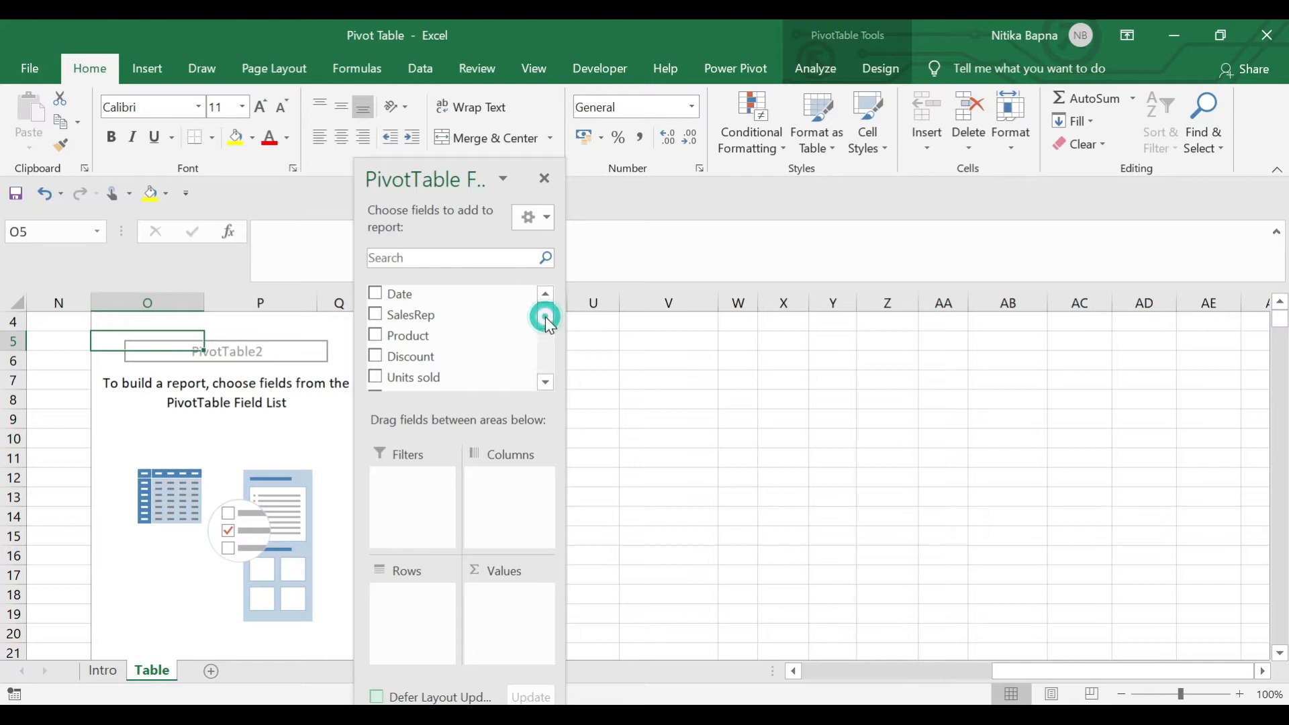
Count records by Region: East 1703, MidWest 3603, South 1665, West 3029
drag(547, 317, 545, 341)
drag(402, 323, 494, 599)
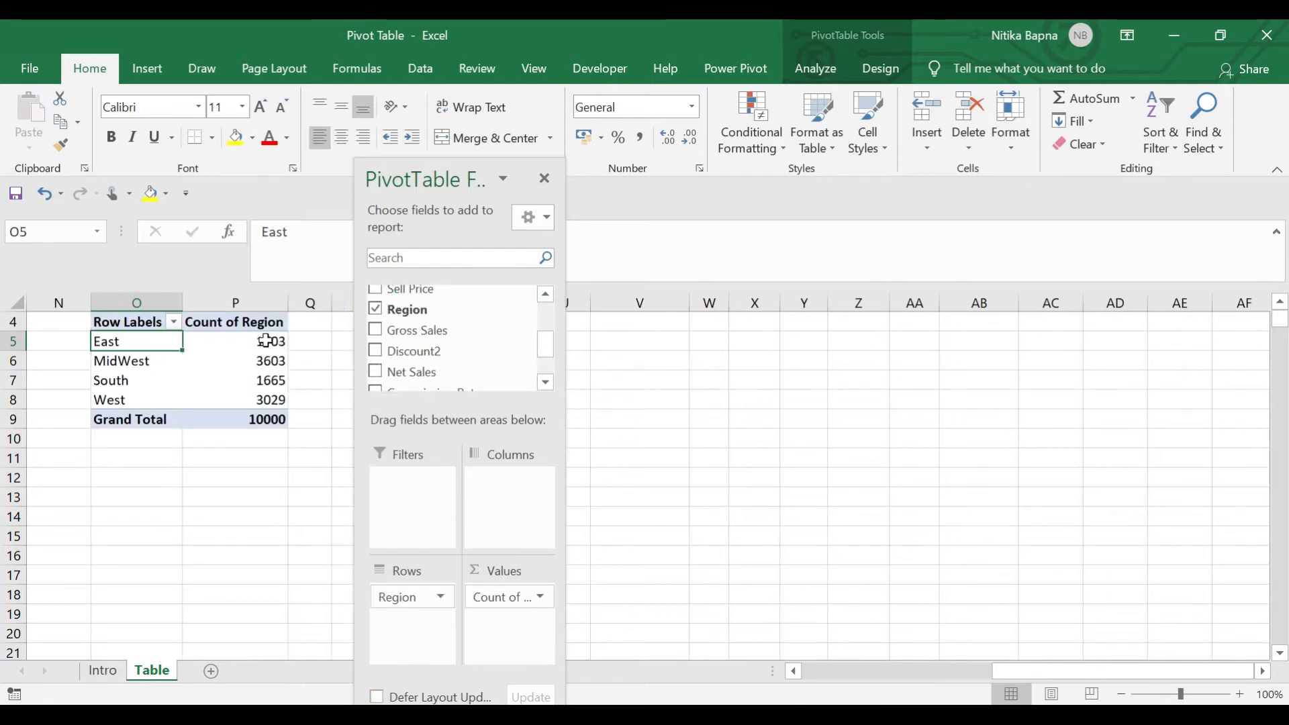
click(266, 341)
key(Down)
key(Down)
key(Up)
key(Up)
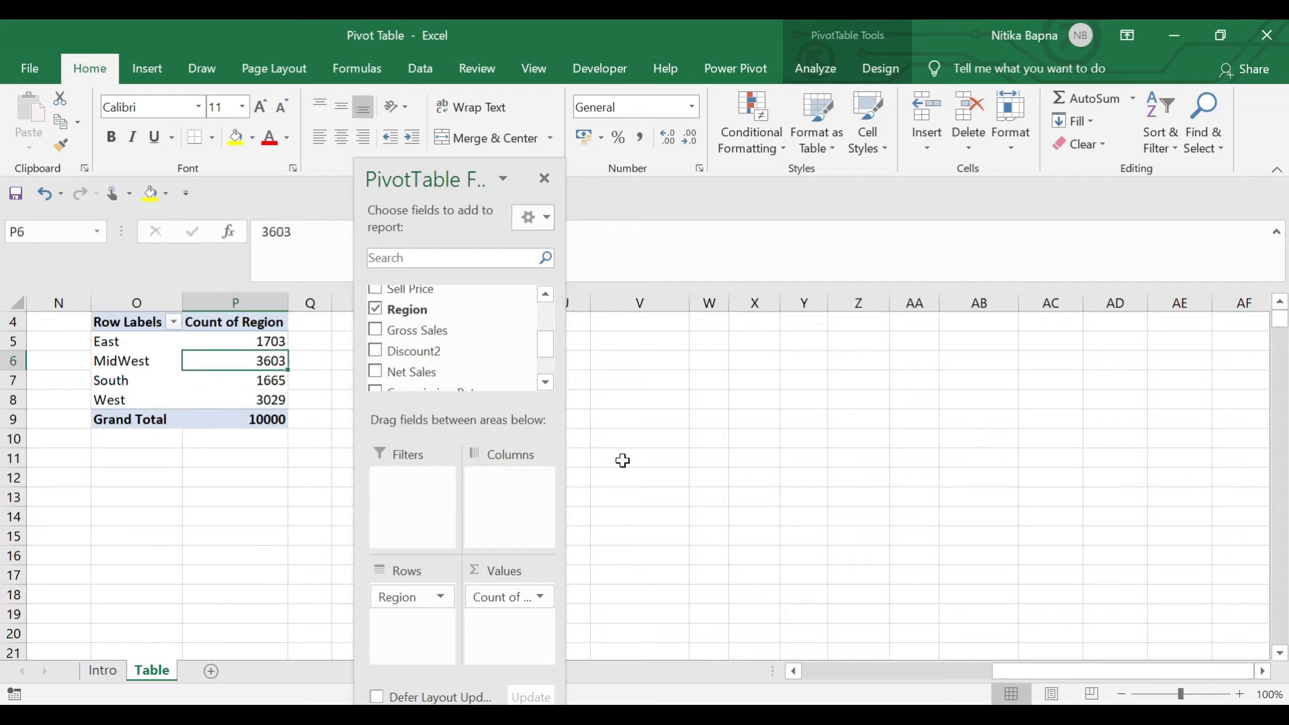
key(Down)
key(Down)
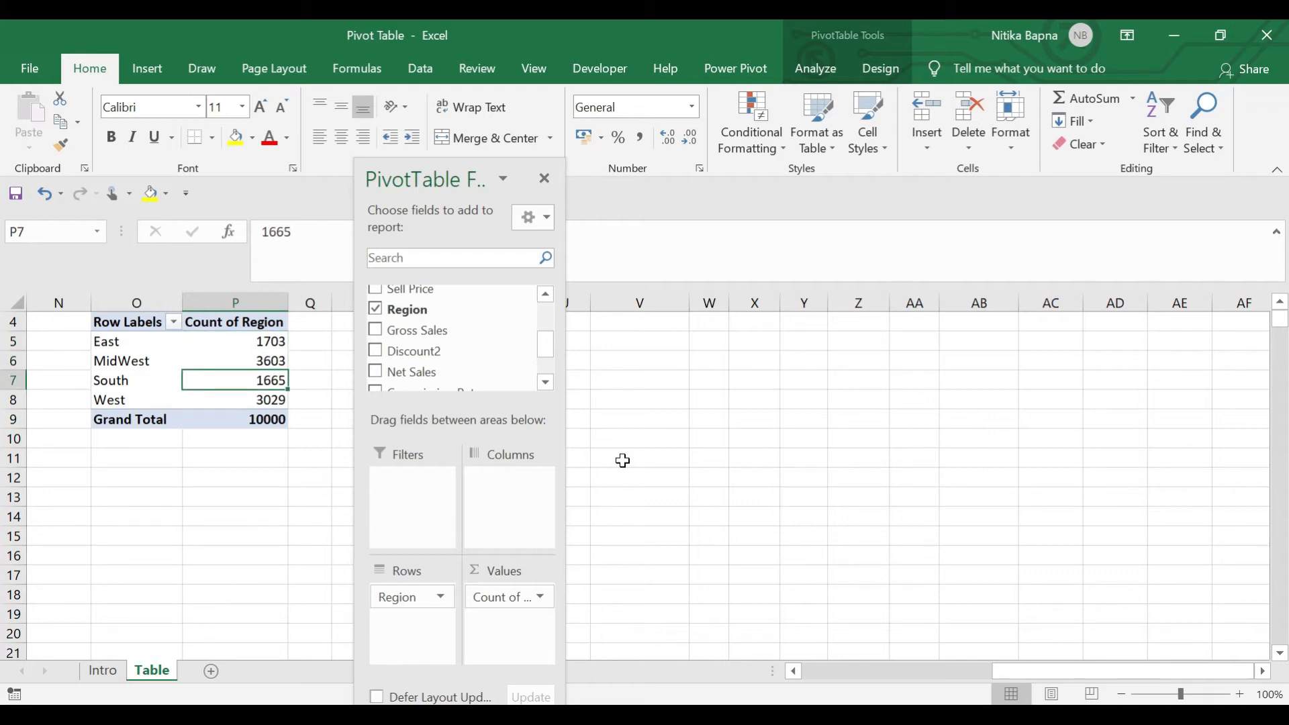
key(Up)
key(Up)
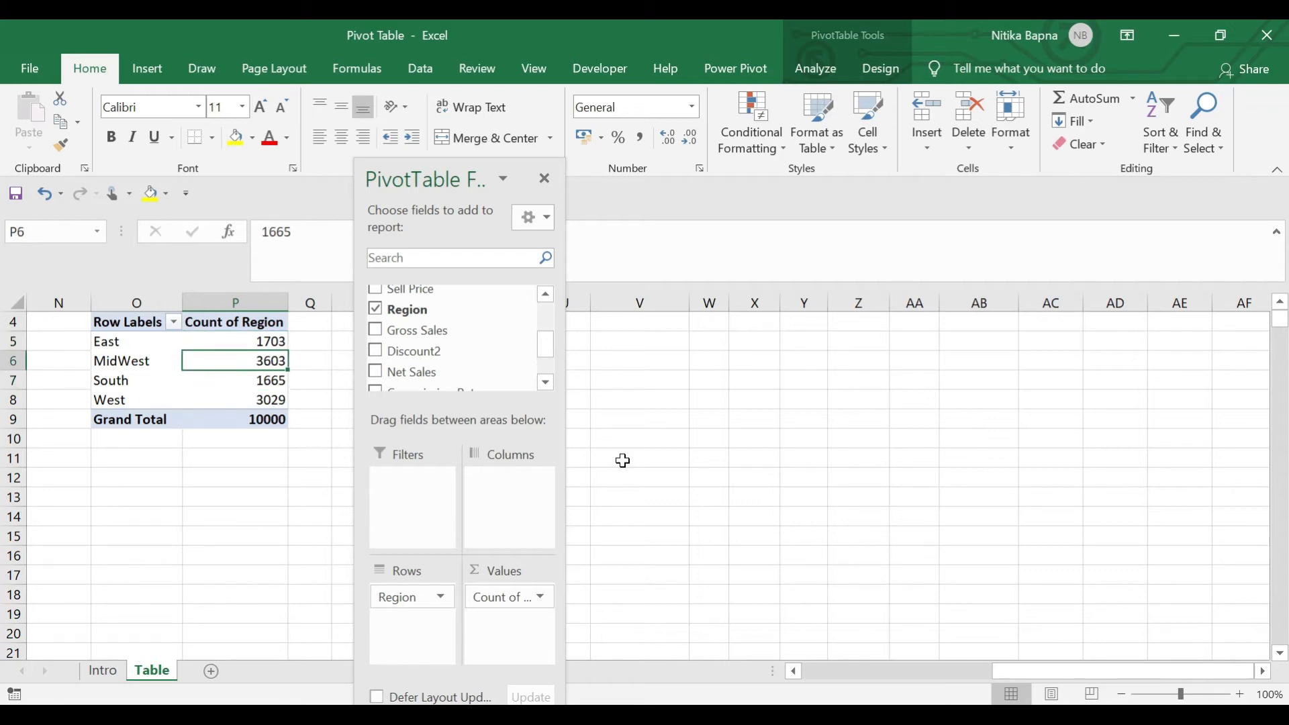
key(Up)
key(Down)
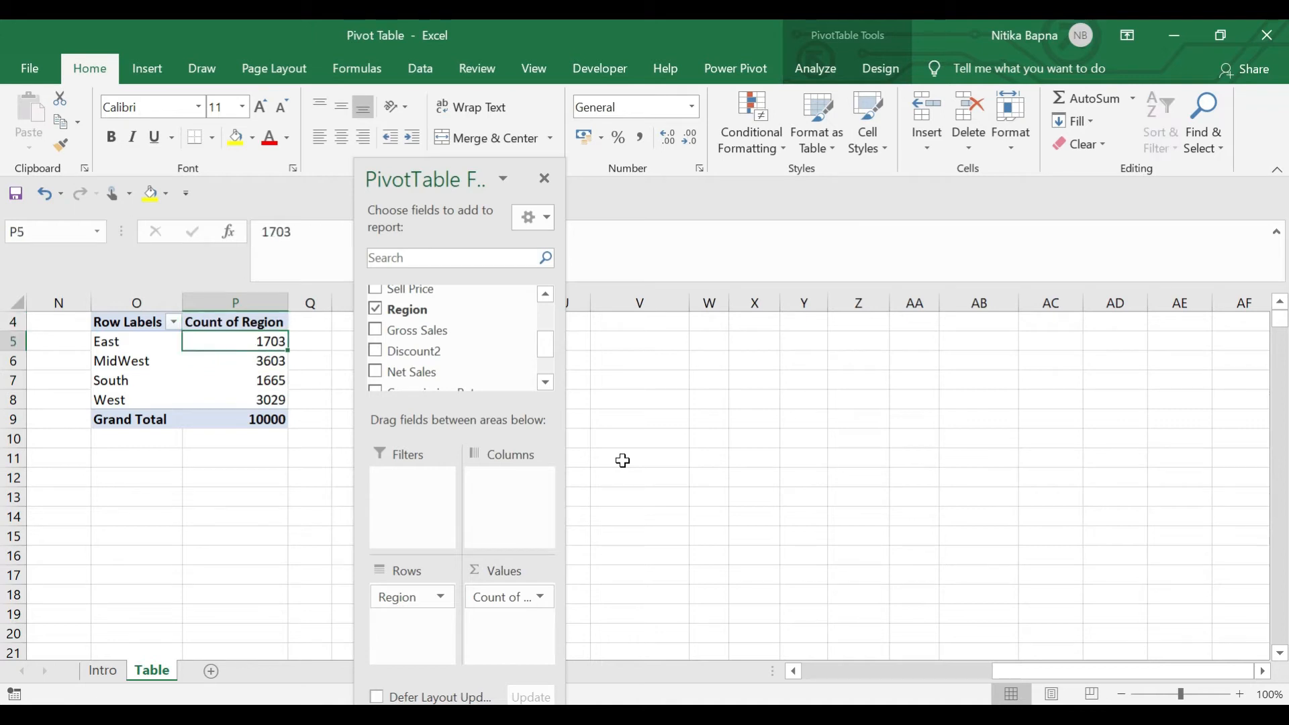
key(Down)
key(Down)
Check the South 1665 and MidWest Region counts by stepping in and out of the pivot
click(336, 385)
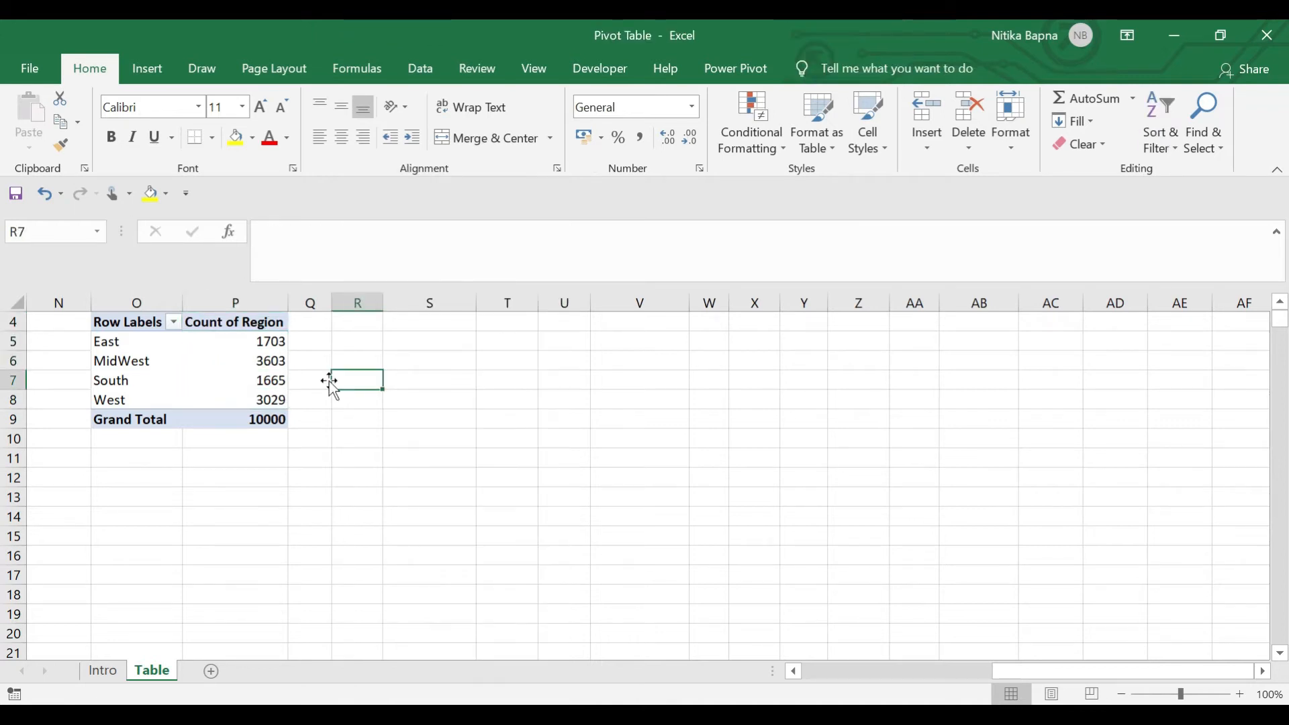
key(Left)
key(Left)
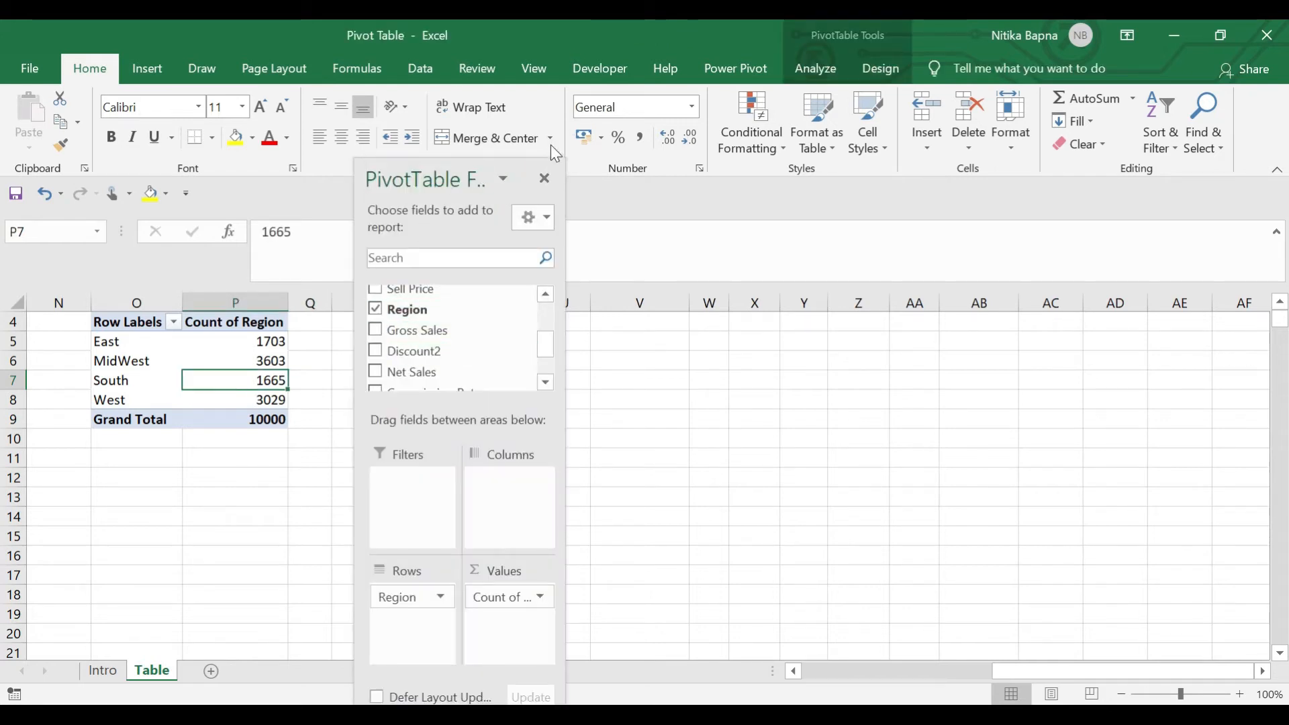
click(545, 178)
key(Right)
key(Left)
key(Left)
key(Right)
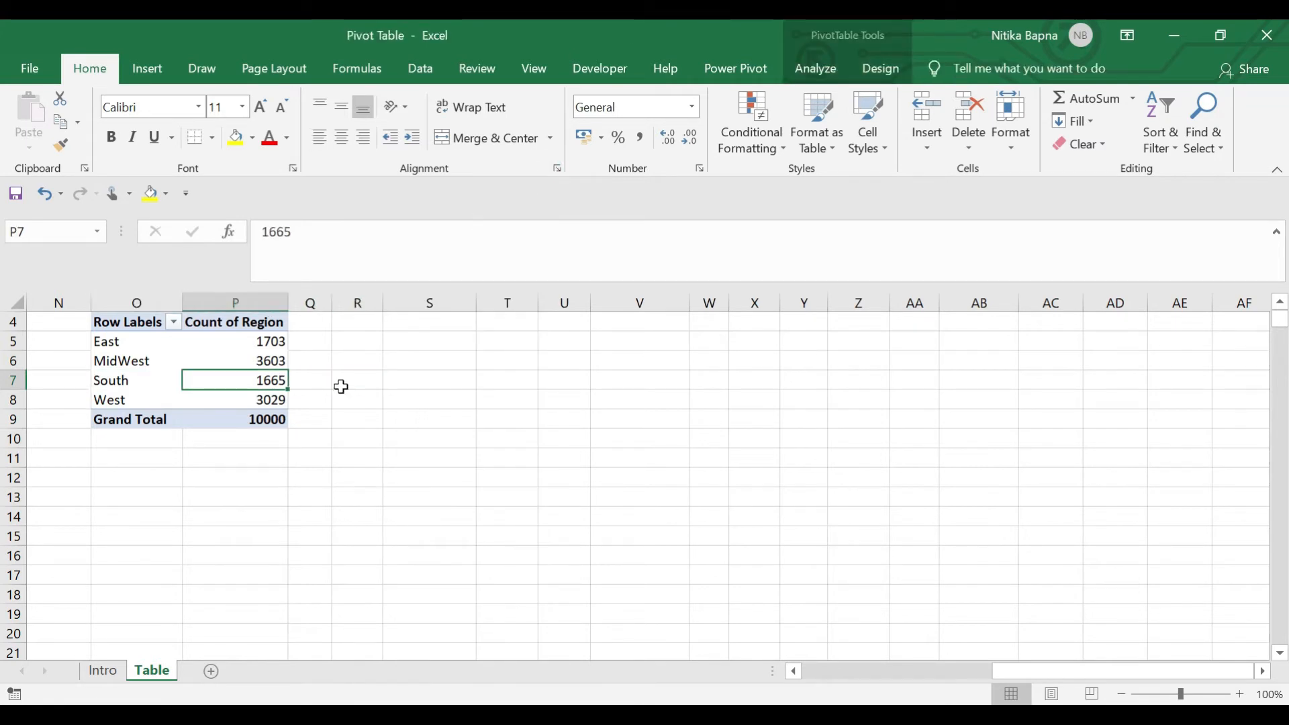
key(Left)
key(Right)
key(Right)
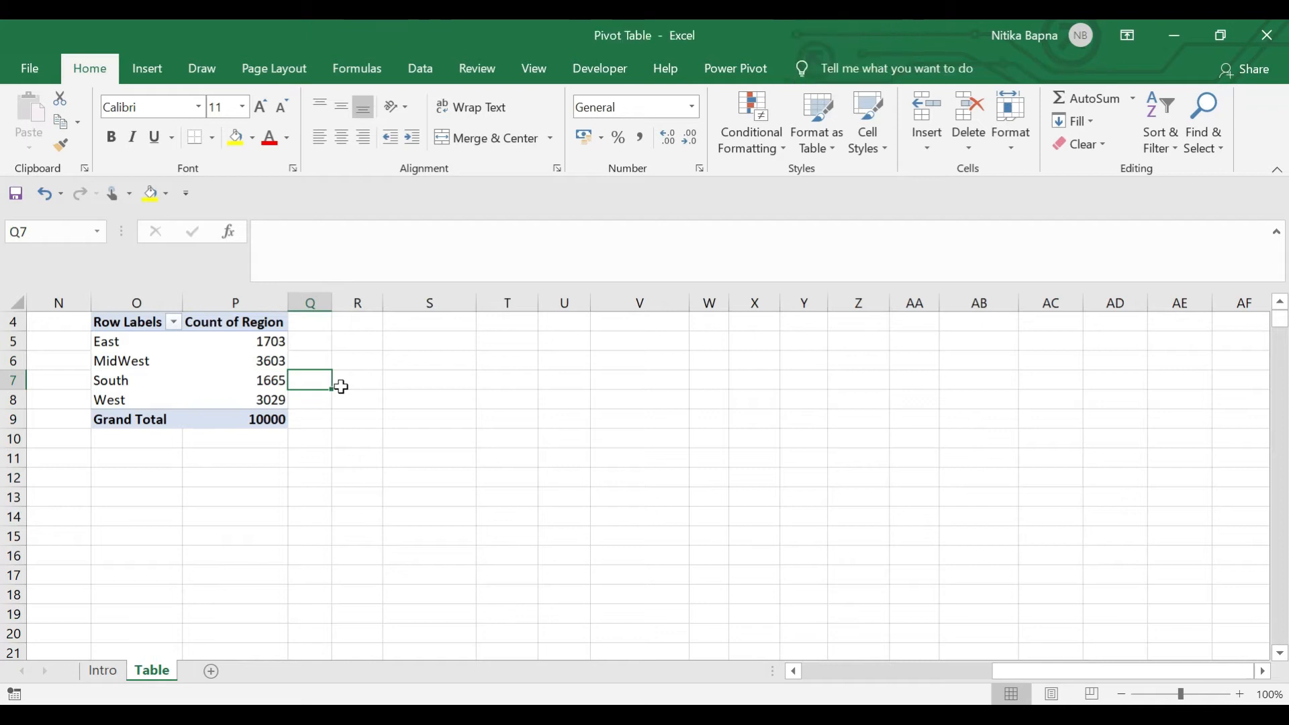
key(Left)
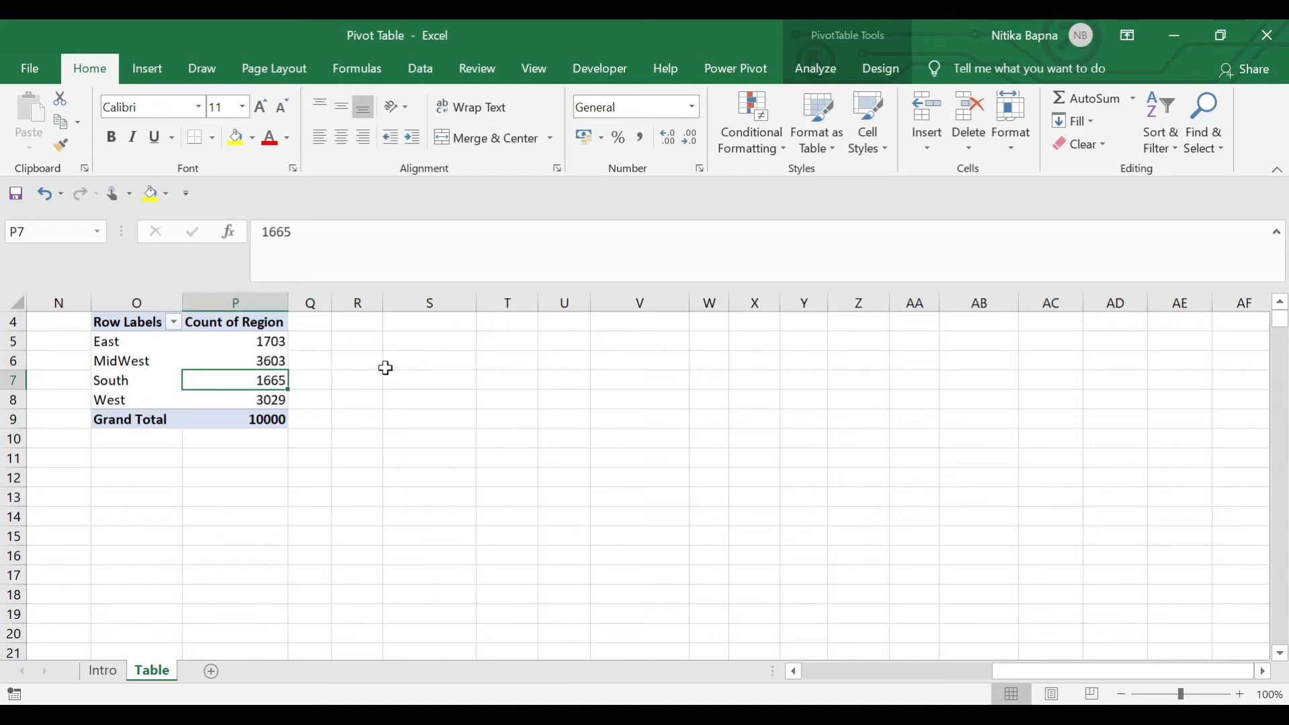
click(385, 363)
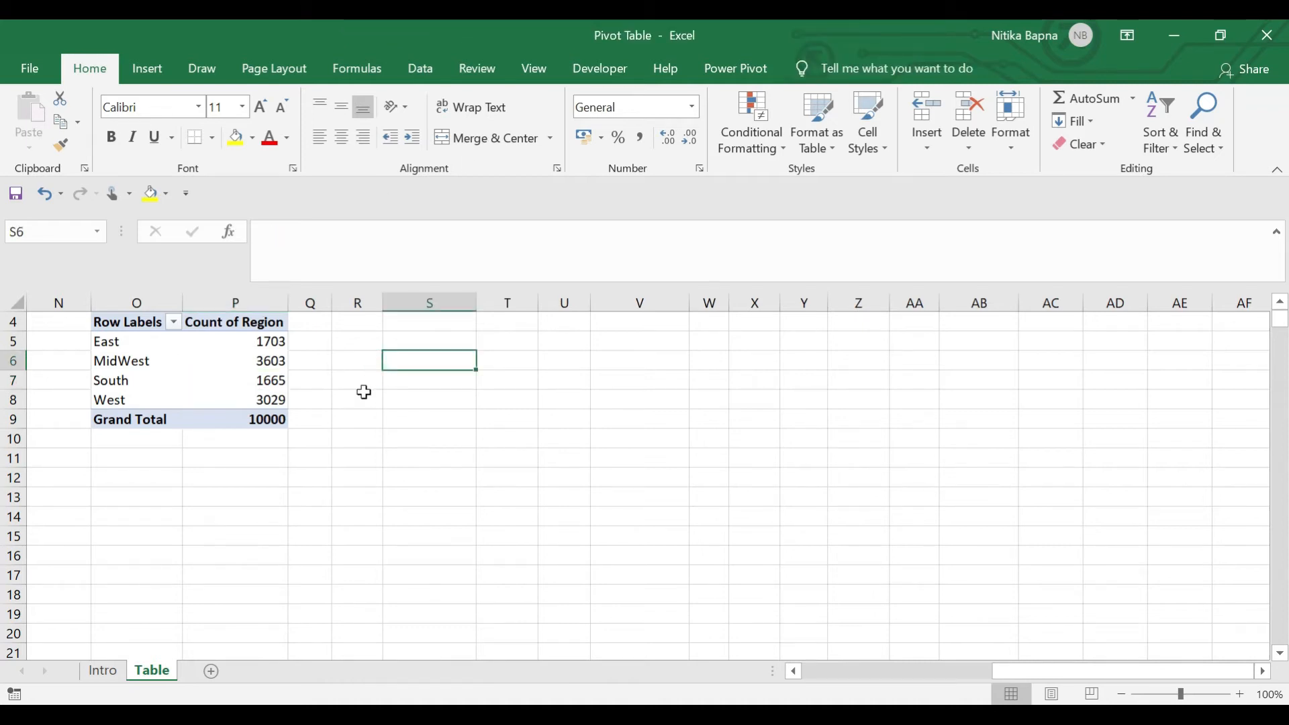
key(Left)
key(Left)
key(Left)
key(Left)
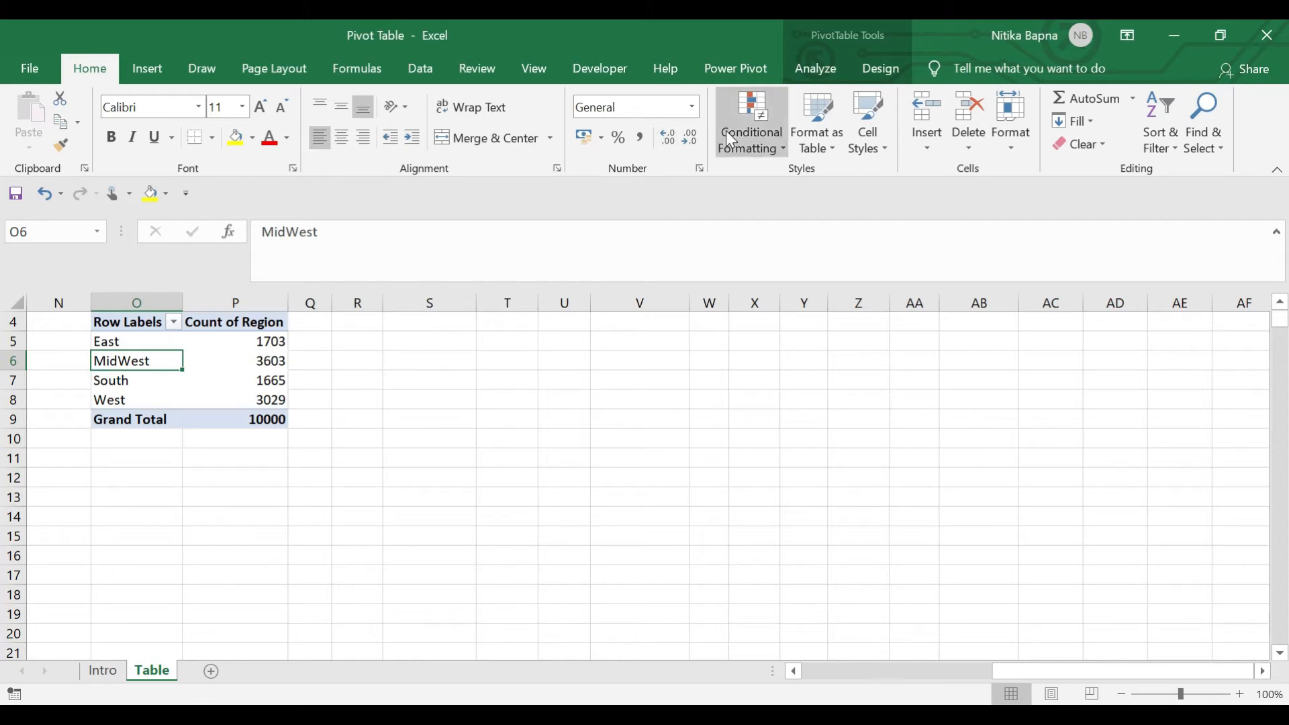
Reopen the PivotTable field list from the Analyze tab and move it higher
click(830, 72)
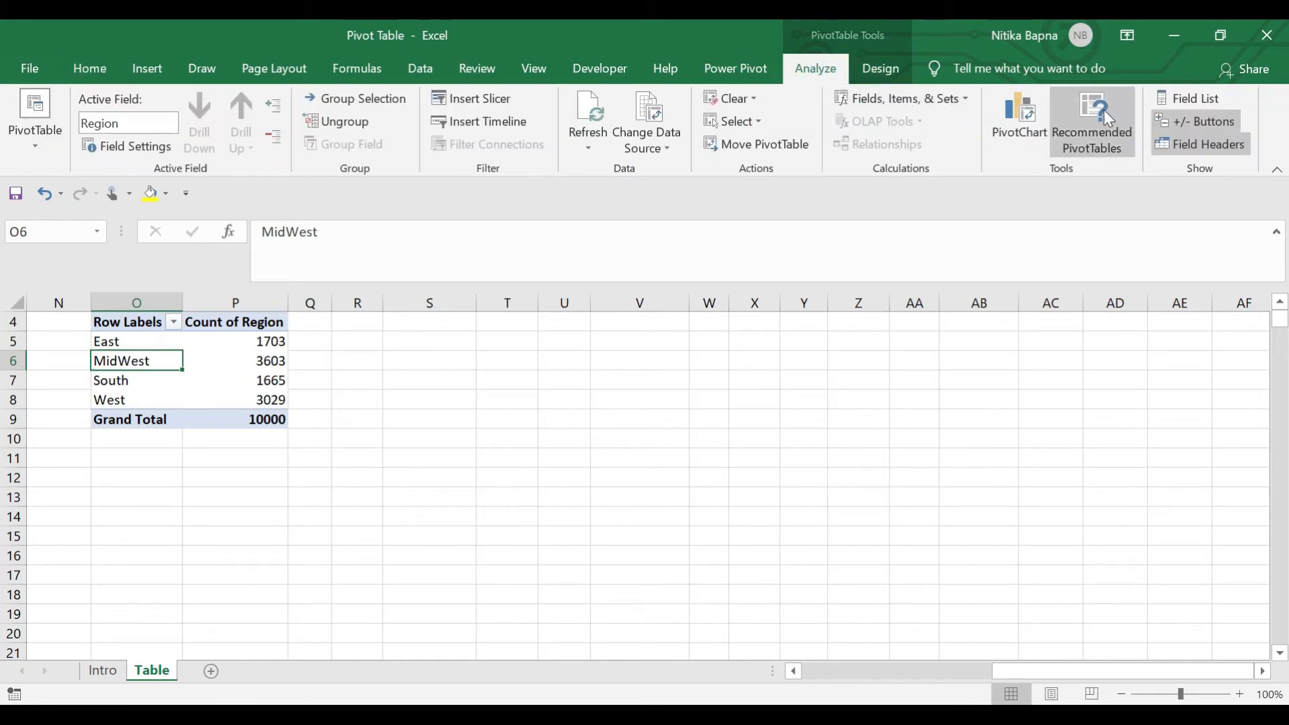
click(1188, 107)
drag(429, 178, 482, 72)
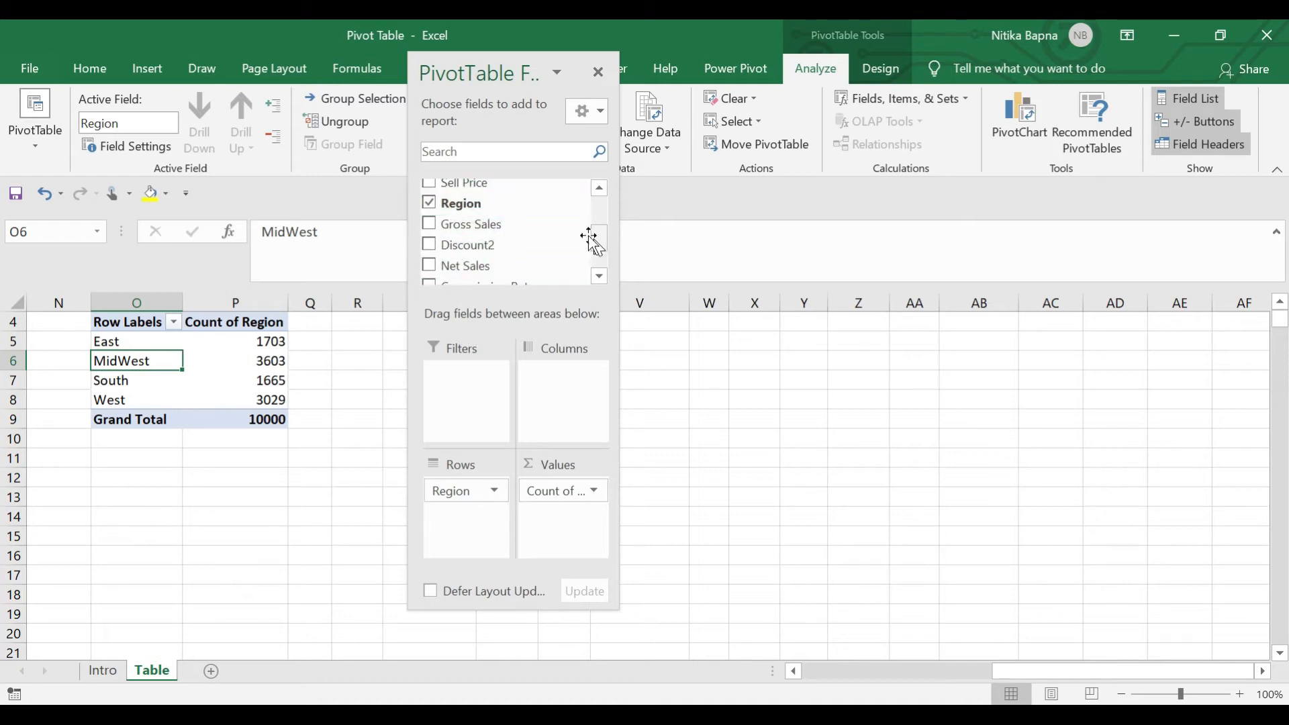
Rename the count value column to 'No. of Sale Transactions'
click(822, 263)
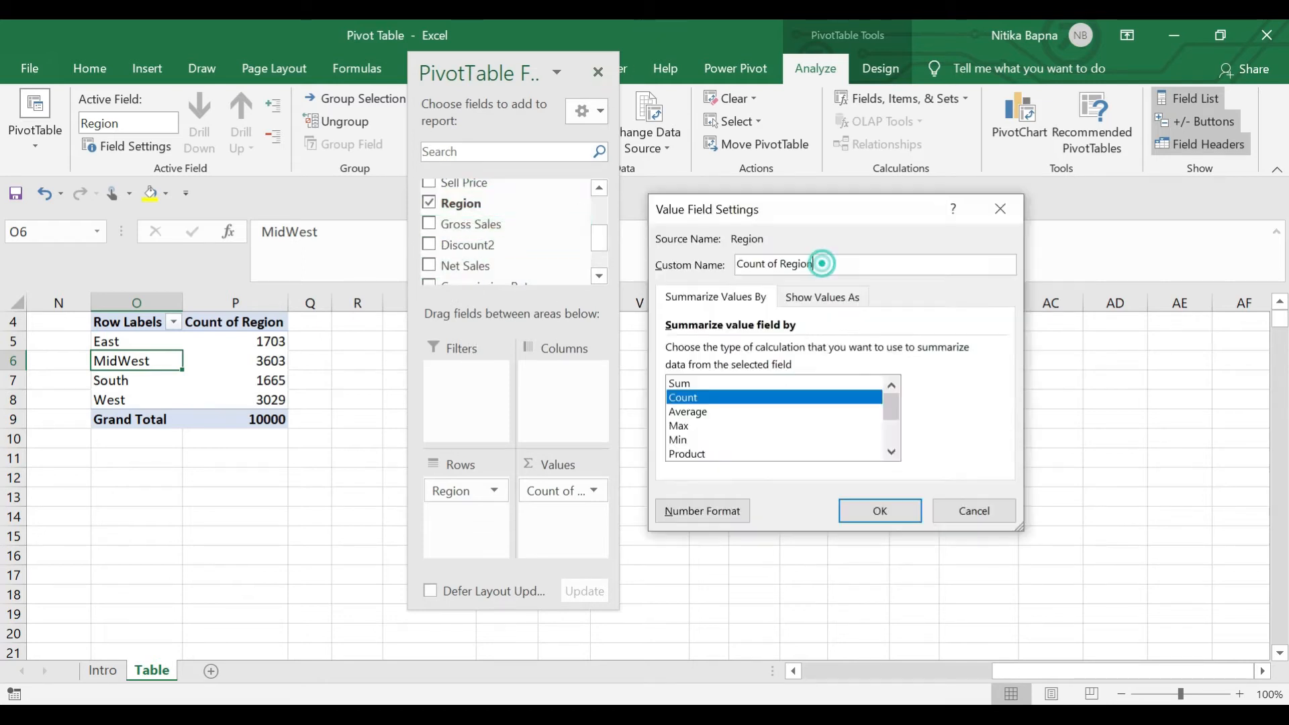
drag(822, 263, 693, 267)
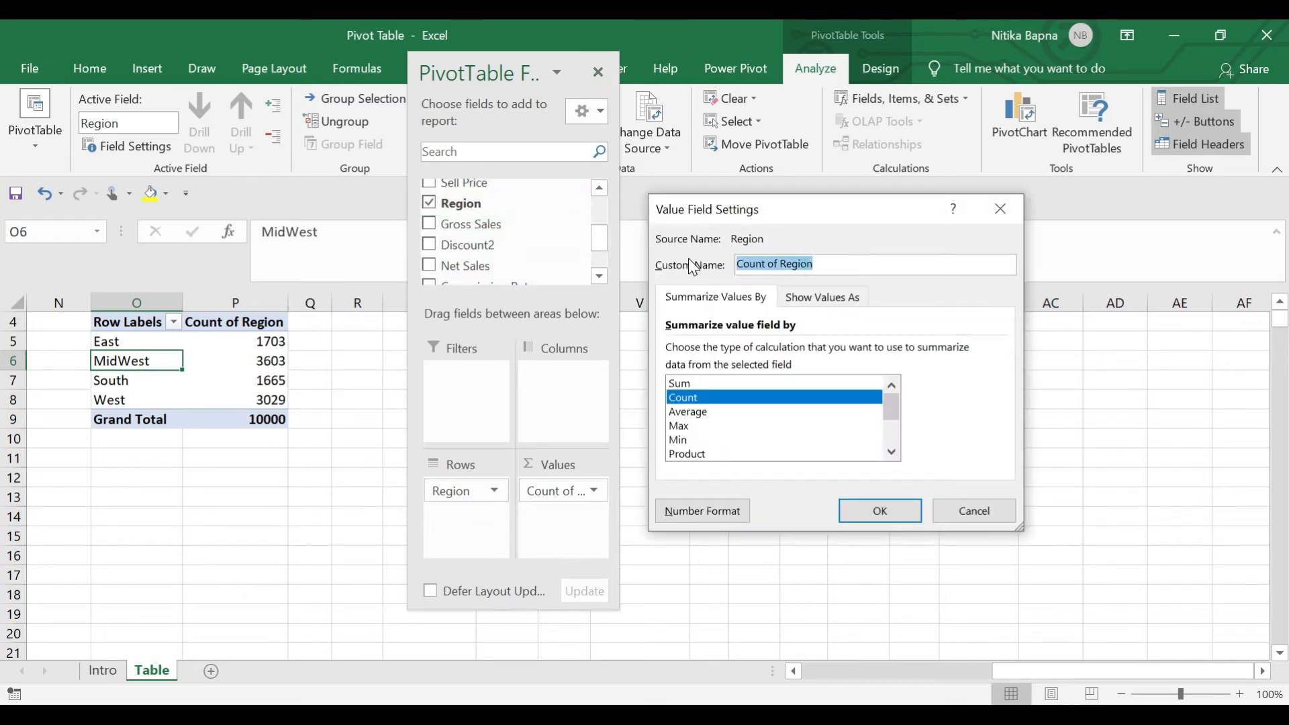
key(BackSpace)
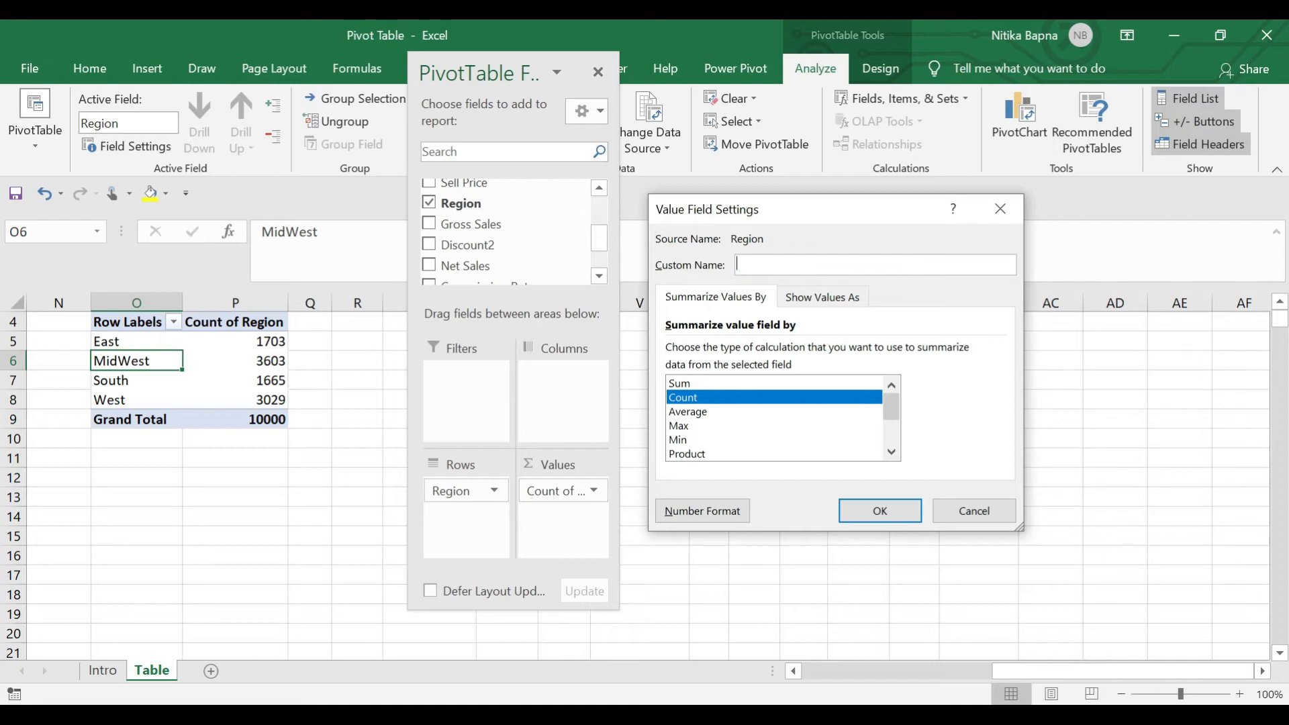
text(No. of Tr)
text(Sale Transactions)
key(Return)
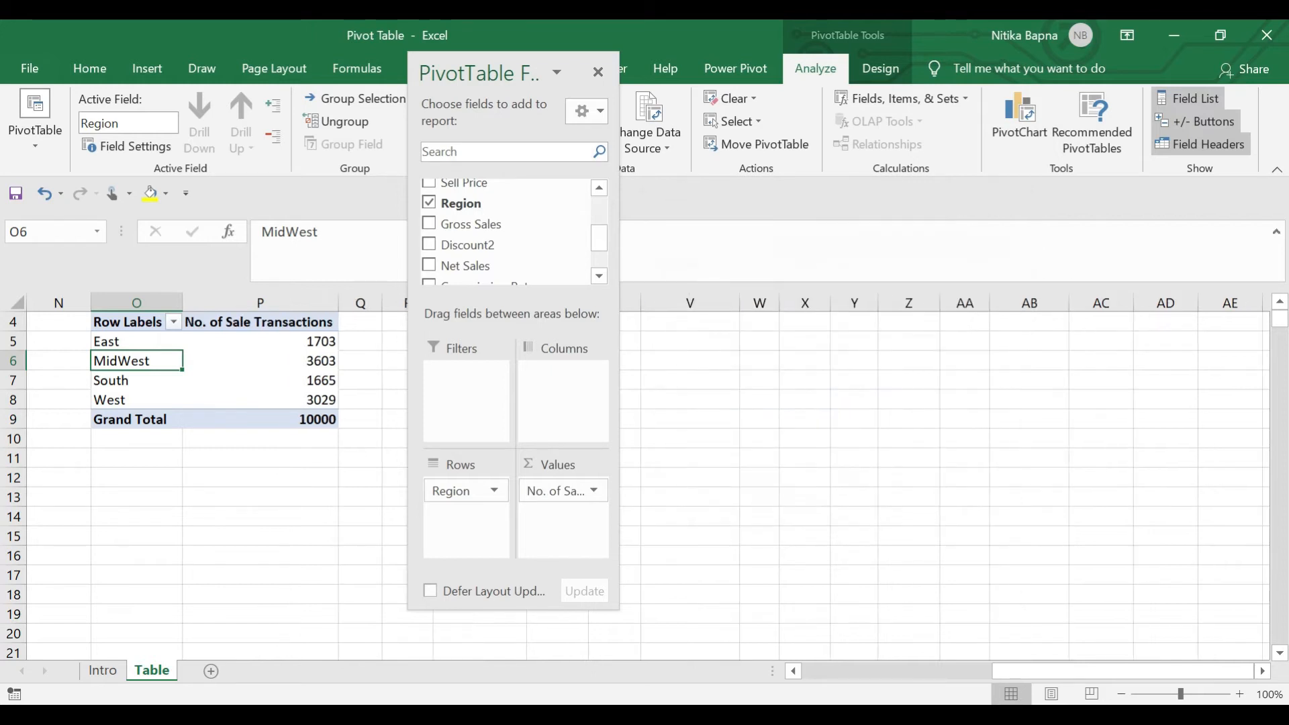
Reopen Value Field Settings and preview summarizing by Average, Max, Min and Product
key(Down)
click(562, 491)
click(566, 470)
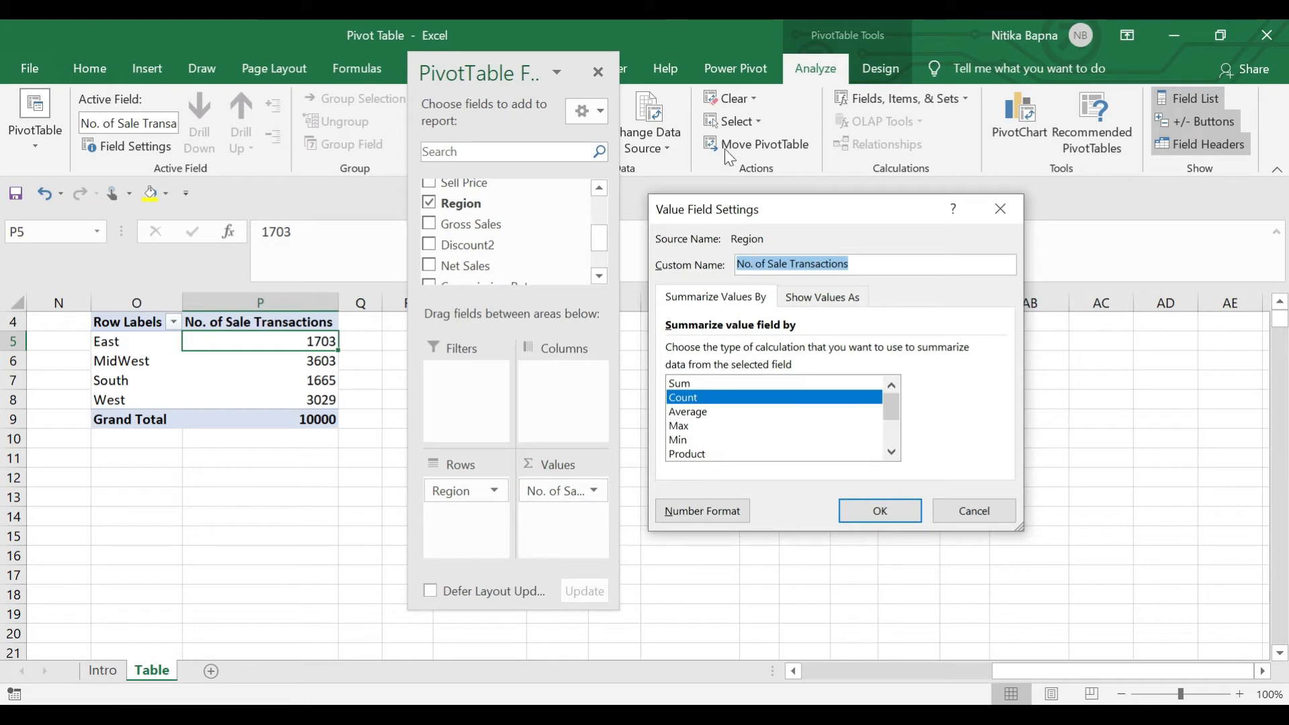
click(705, 421)
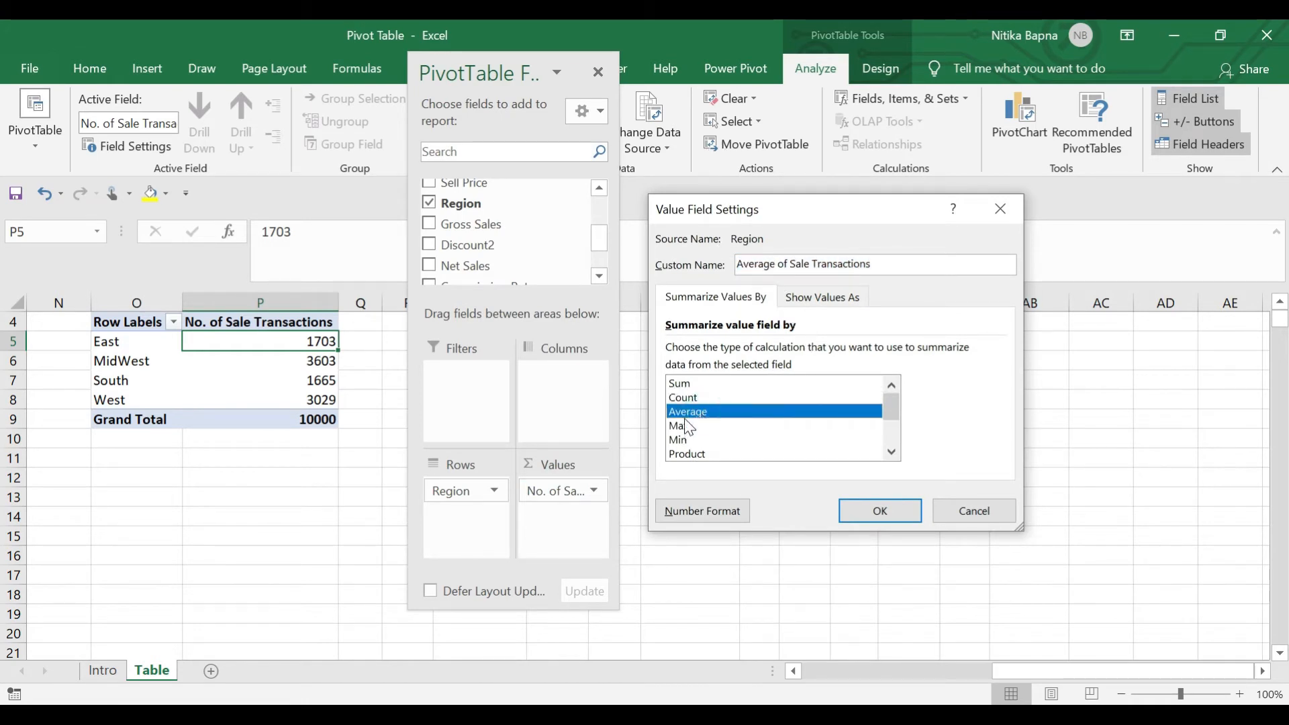
click(684, 427)
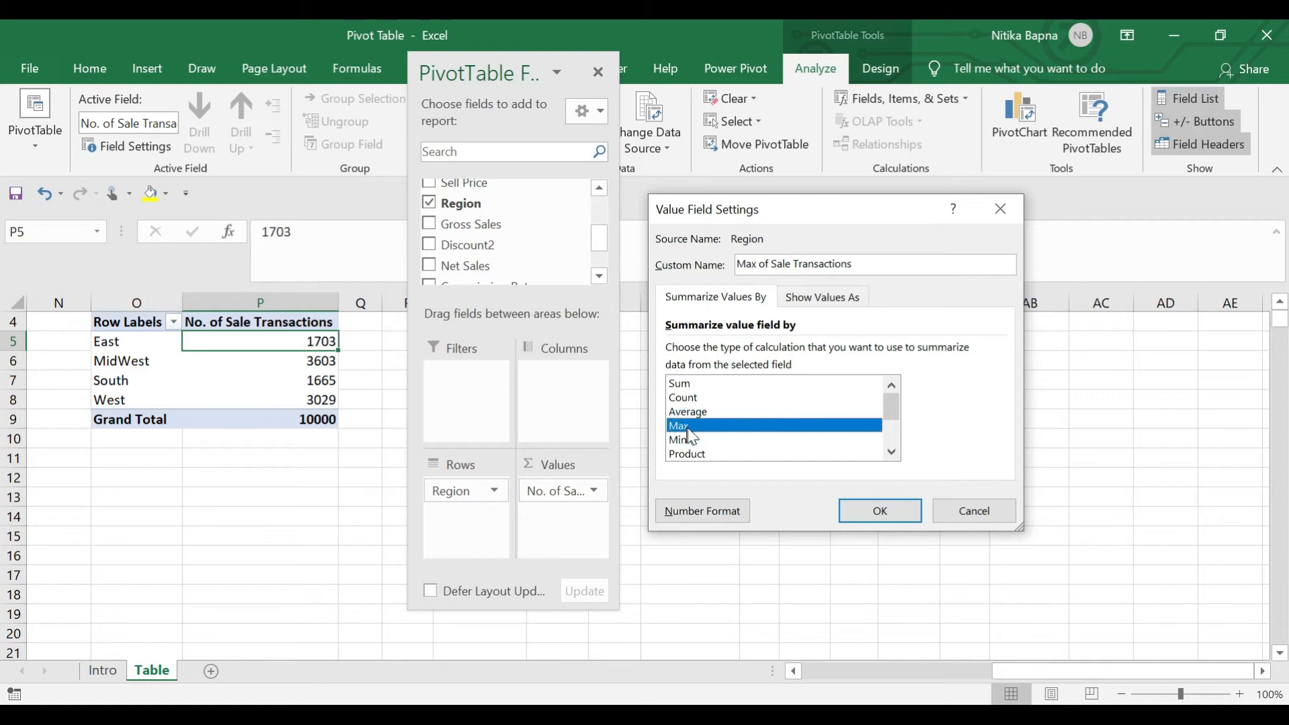
click(692, 439)
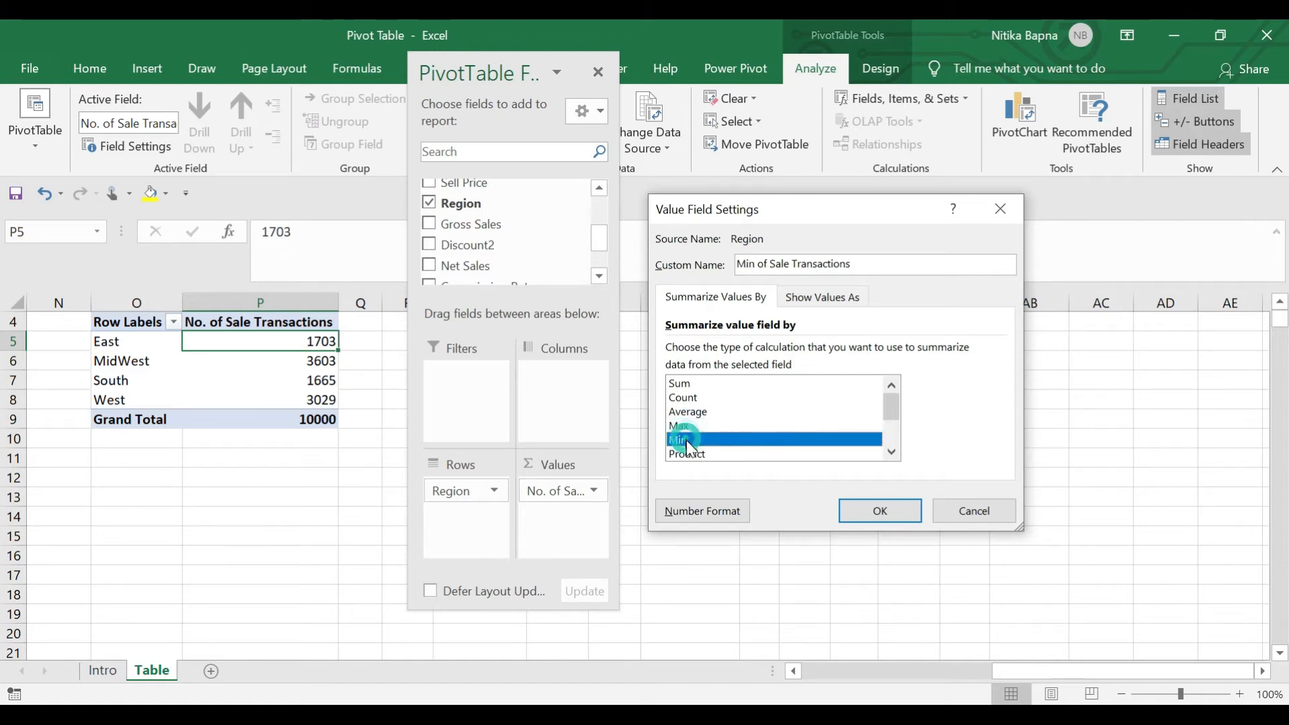
click(691, 454)
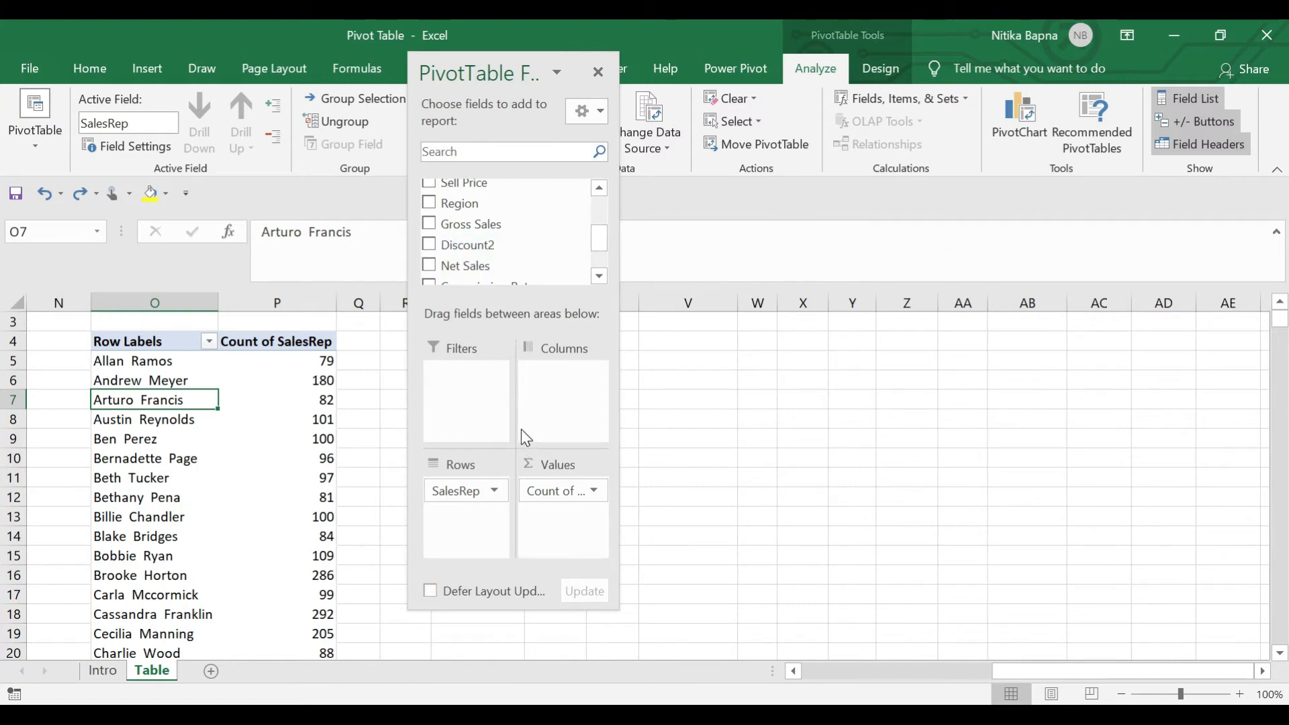
Replace Count of SalesRep with Sum of Net Sales, formatted with thousands separators and no decimals
drag(537, 492, 739, 463)
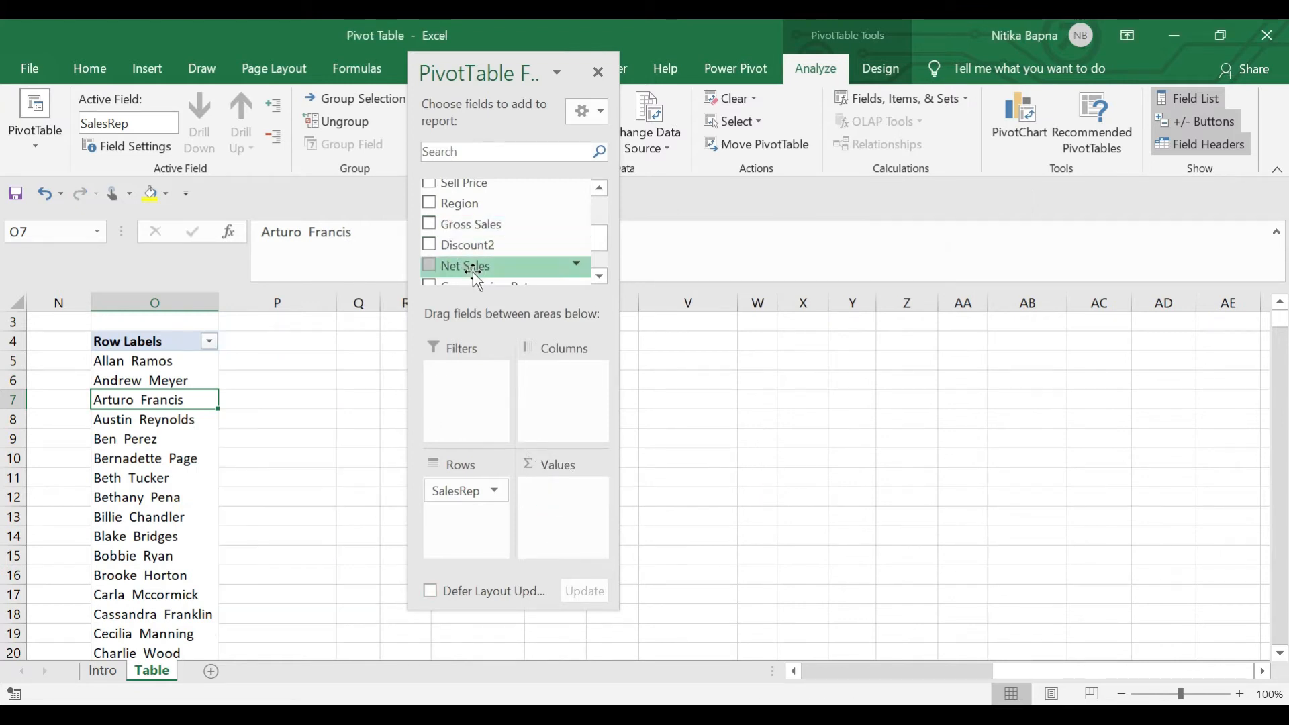
drag(466, 266, 556, 504)
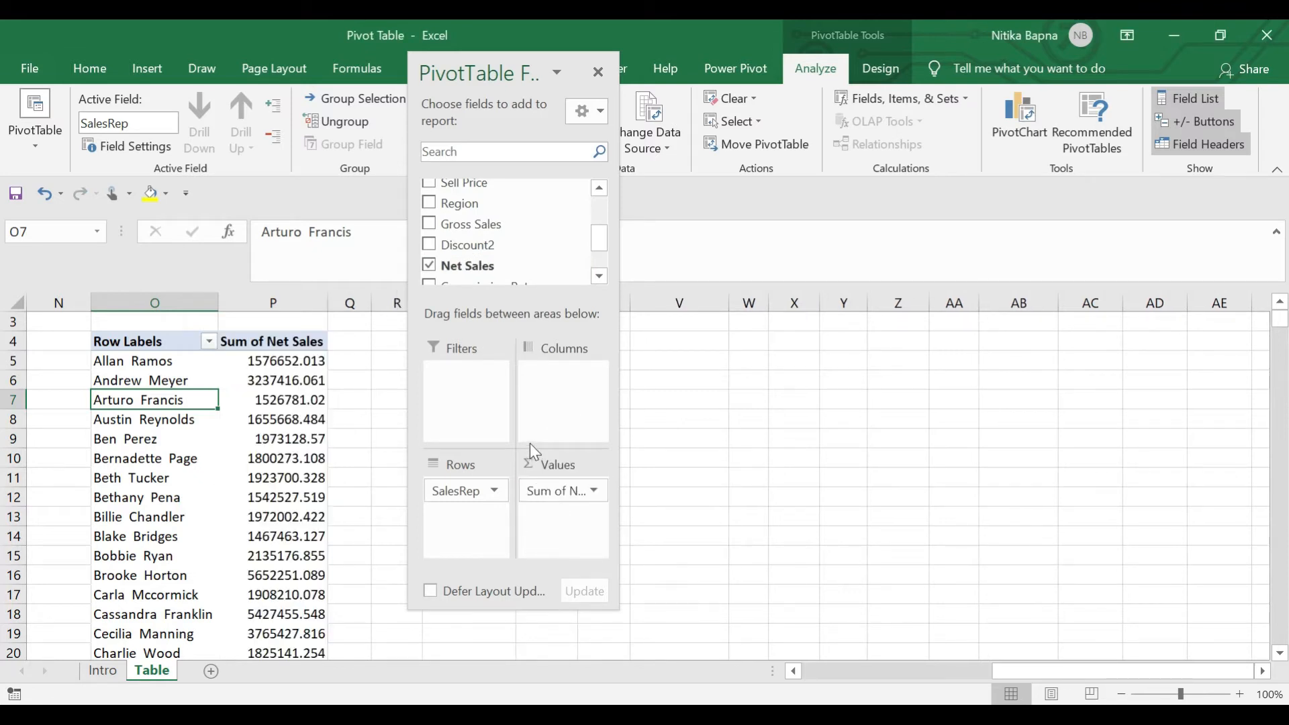
click(278, 306)
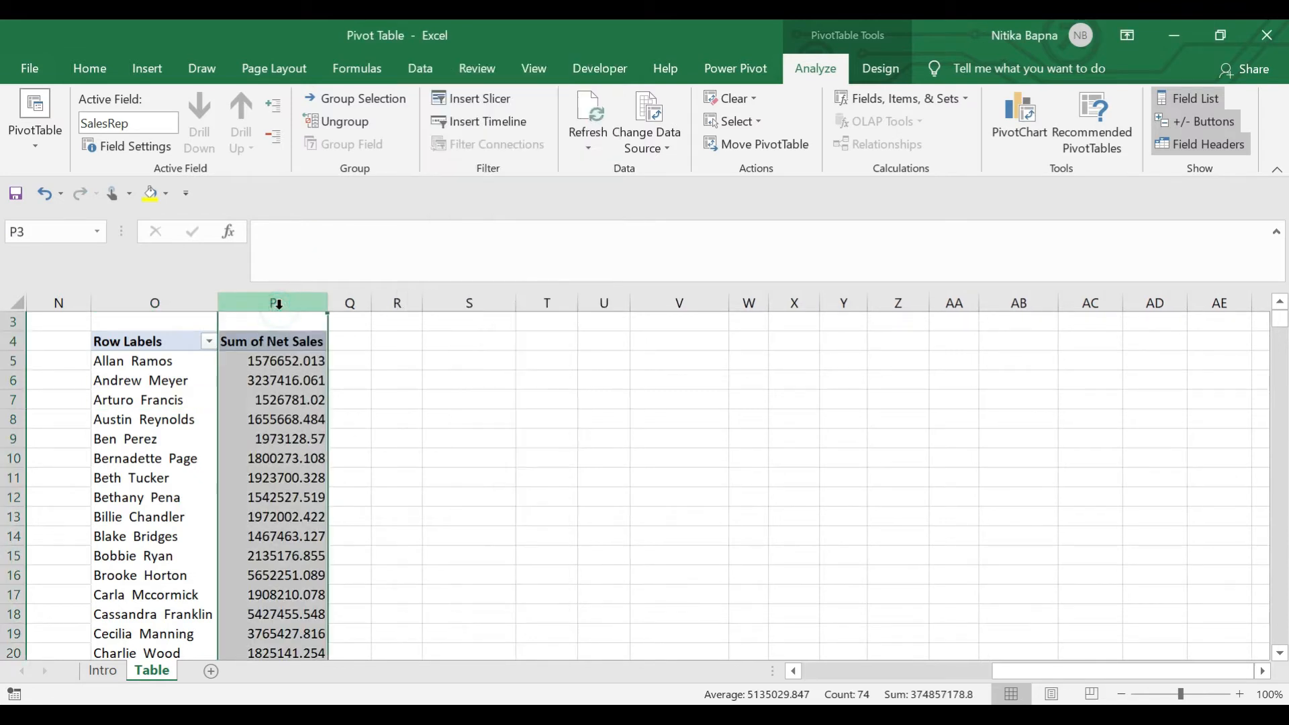
key(ctrl+shift+1)
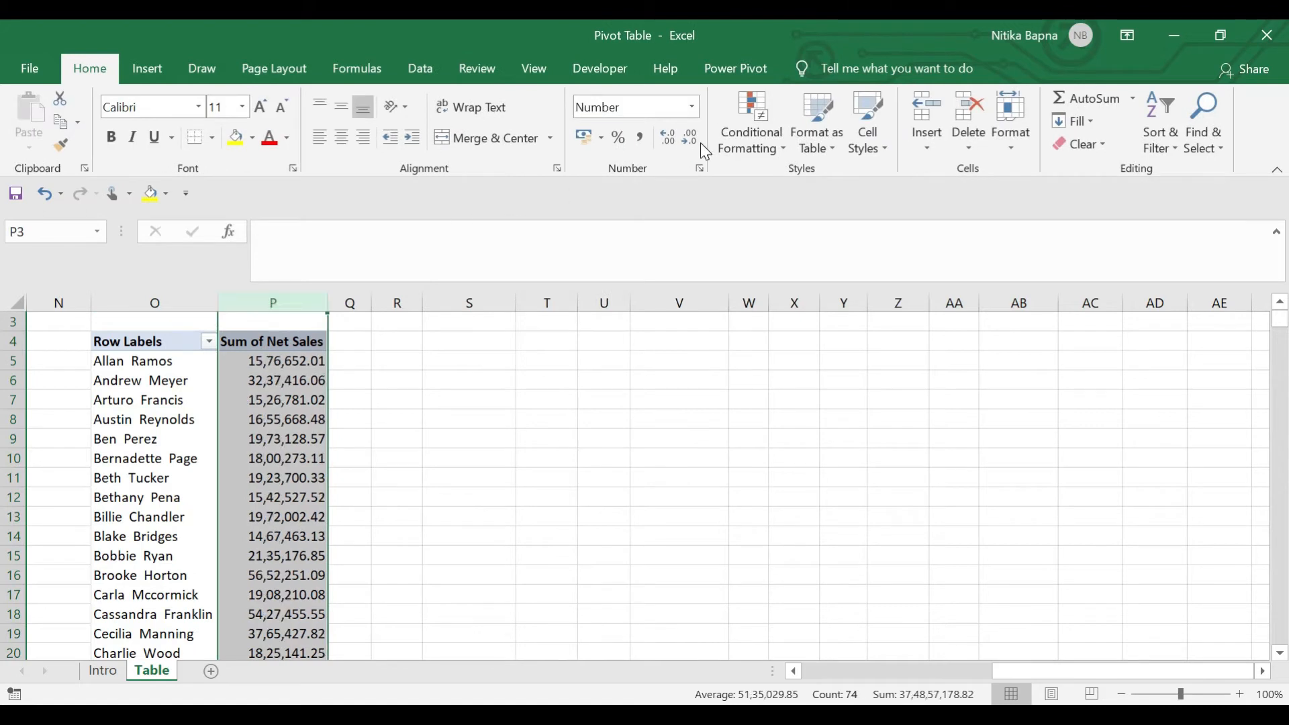
click(692, 142)
click(692, 142)
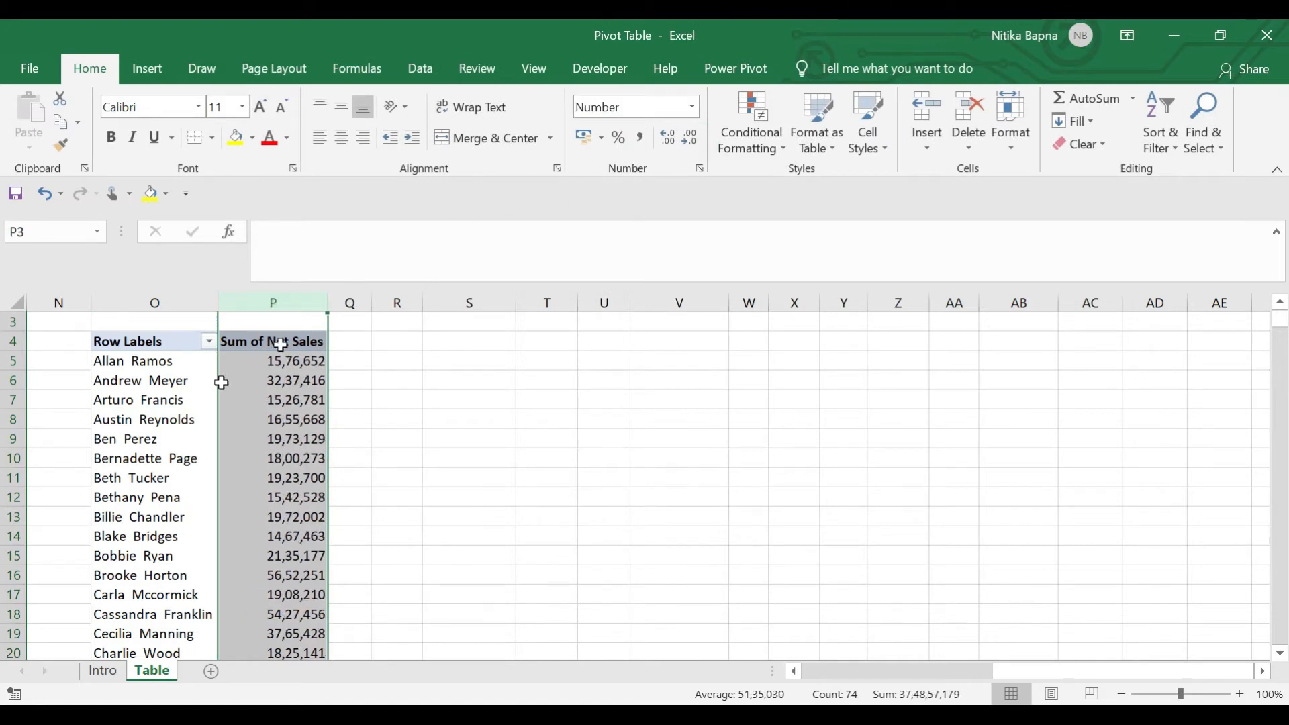
click(190, 389)
click(288, 361)
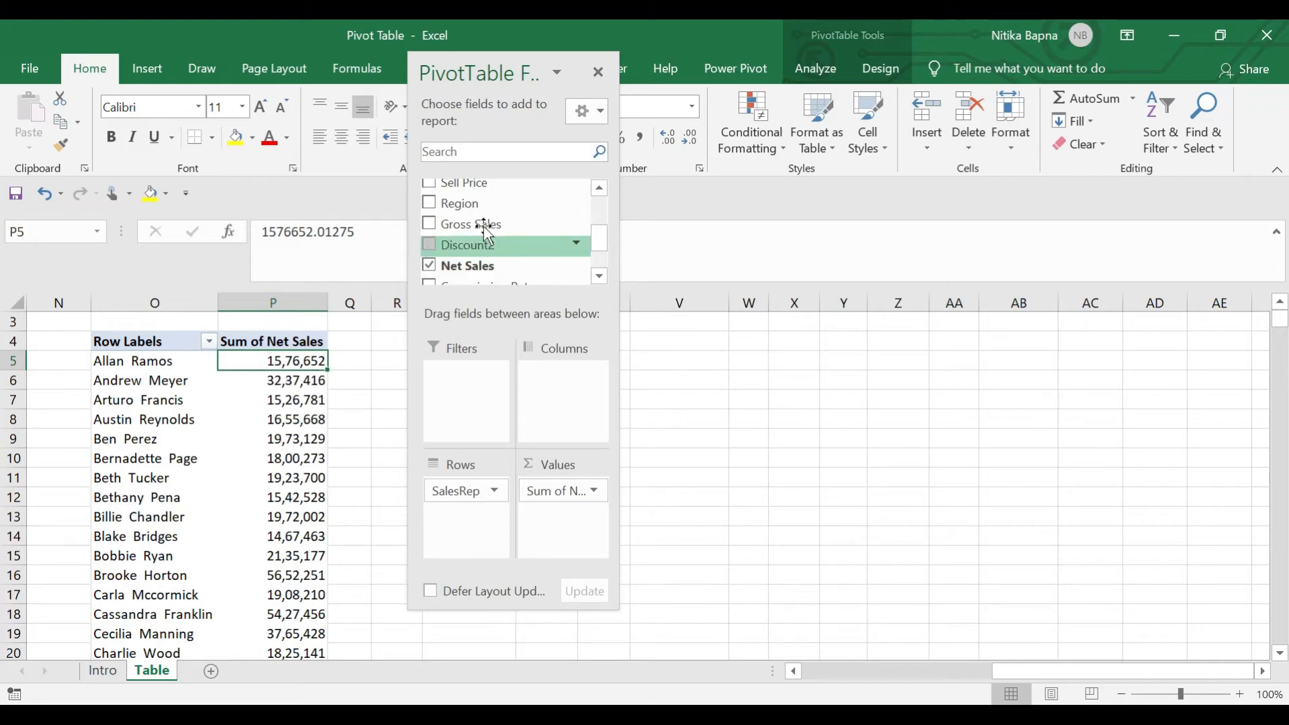
Add Region to the rows above SalesRep so each region shows its net sales total
drag(455, 212, 486, 532)
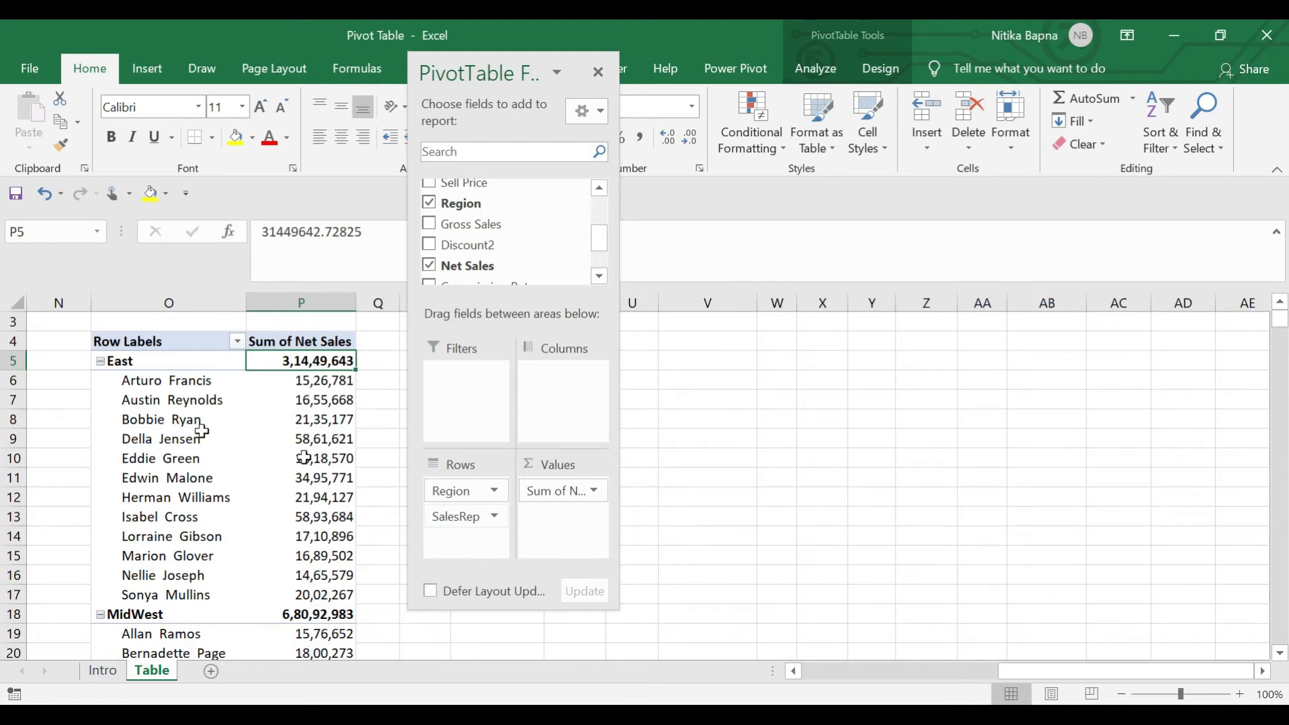
click(146, 392)
click(185, 391)
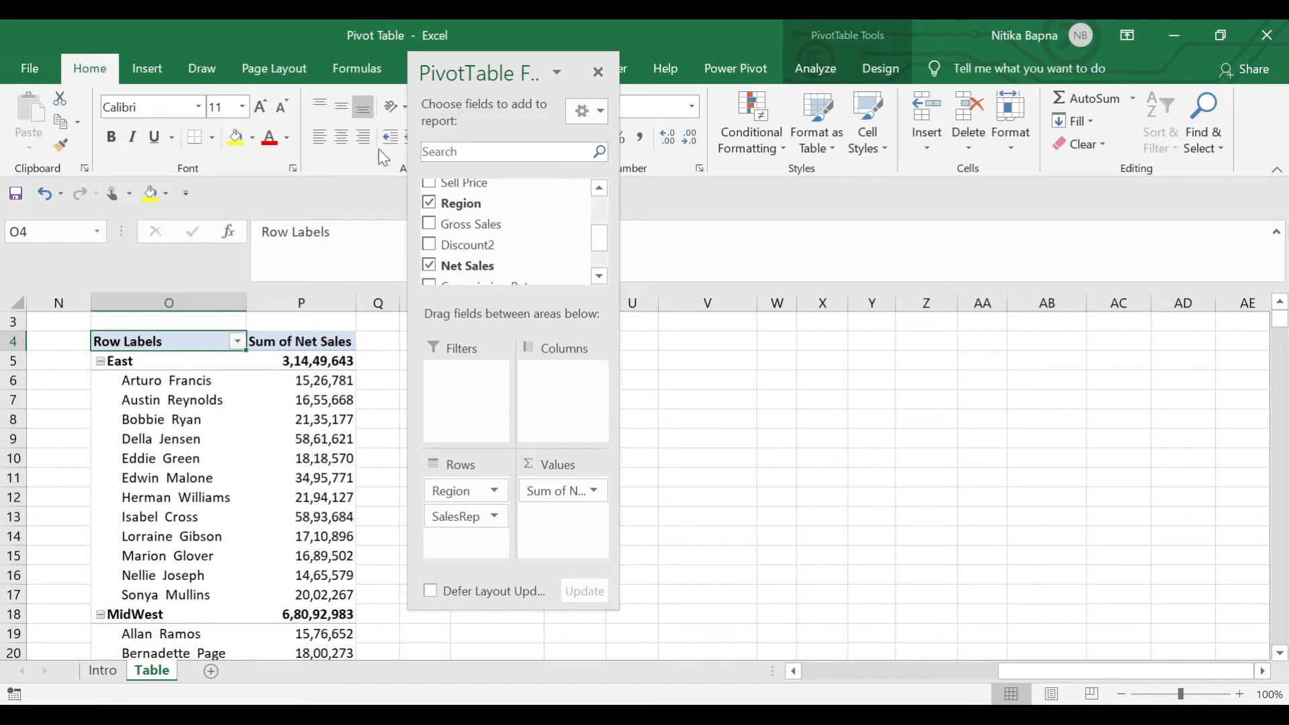
Switch the pivot table's report layout to Show in Tabular Form
drag(425, 74, 706, 295)
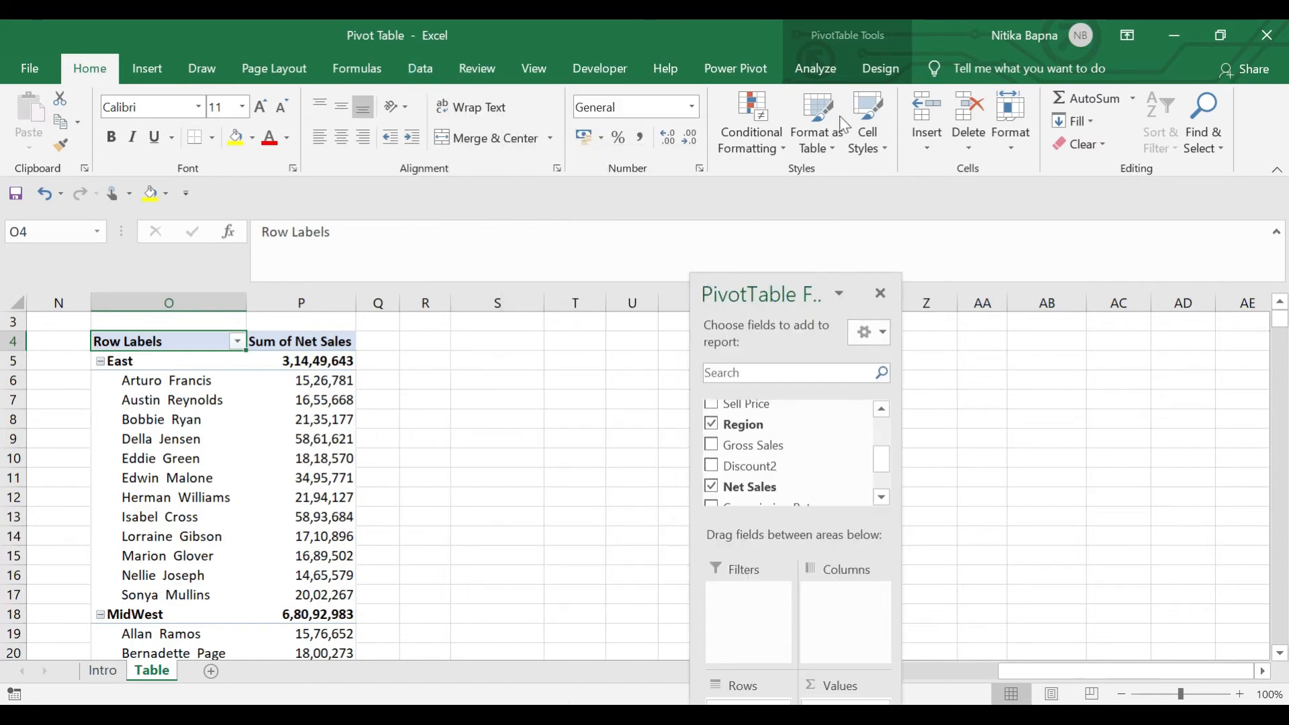
click(879, 68)
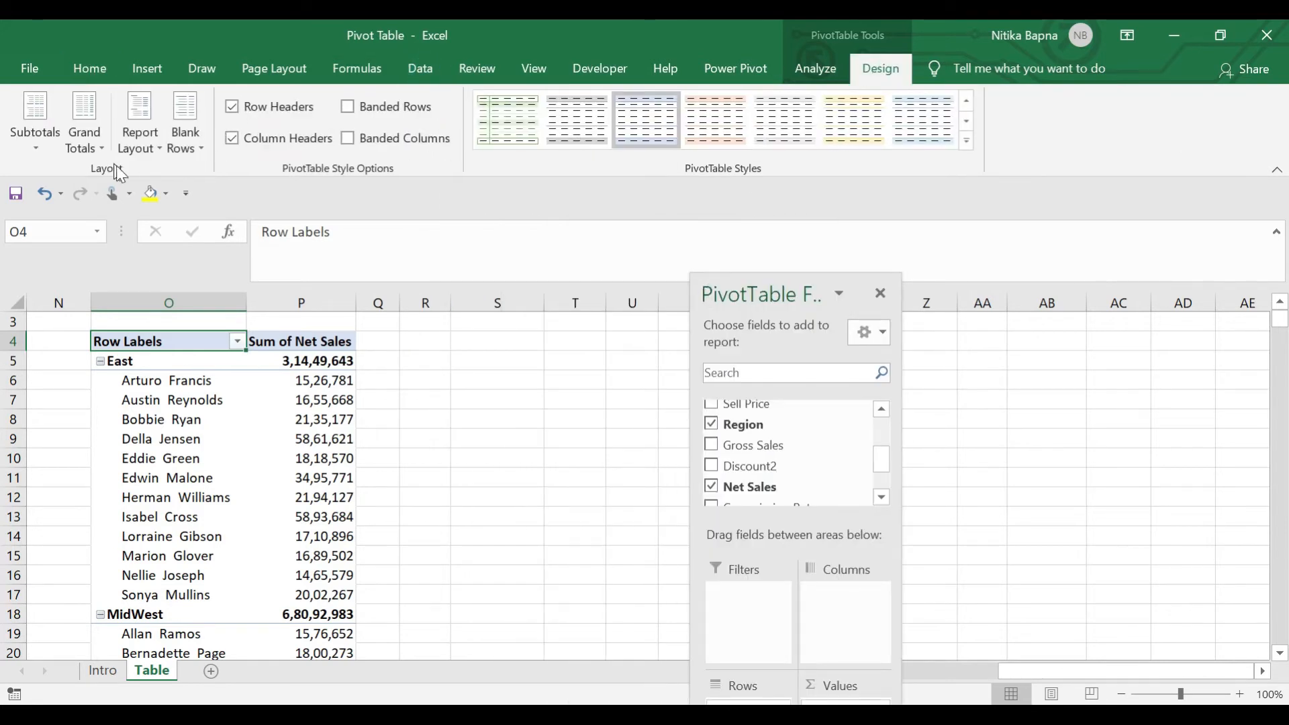
click(155, 145)
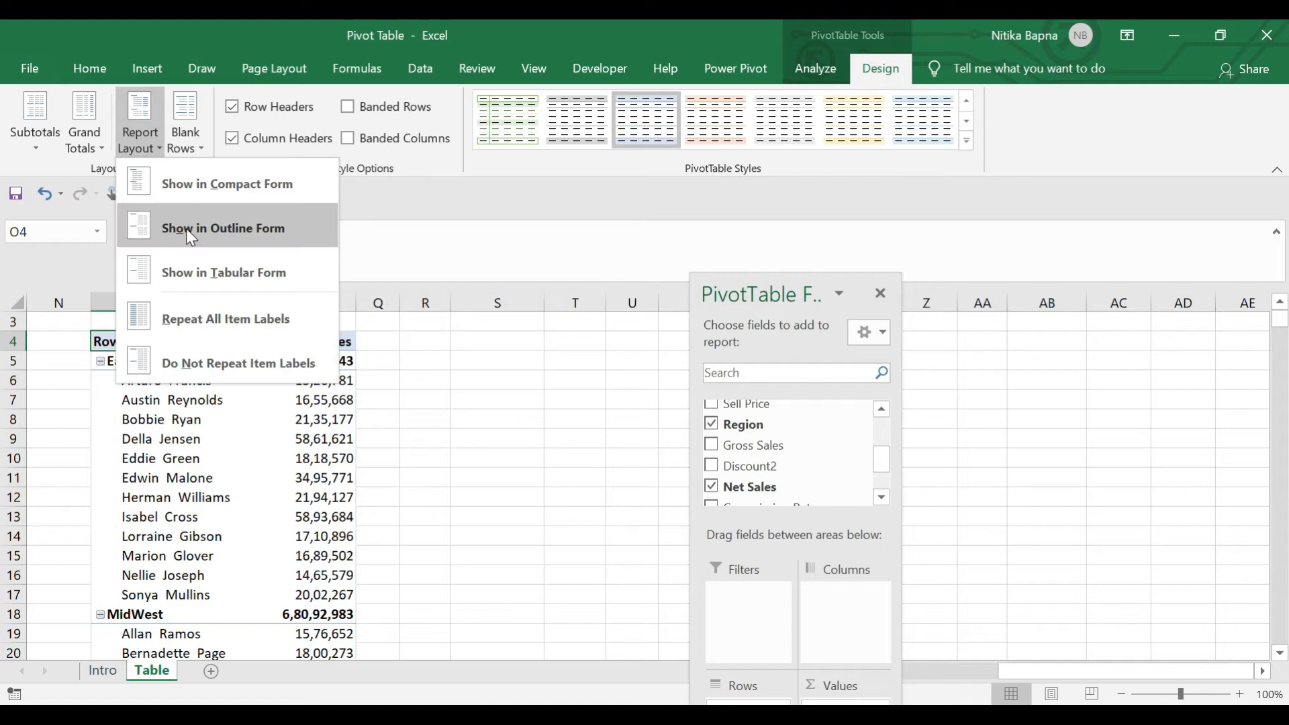
click(211, 286)
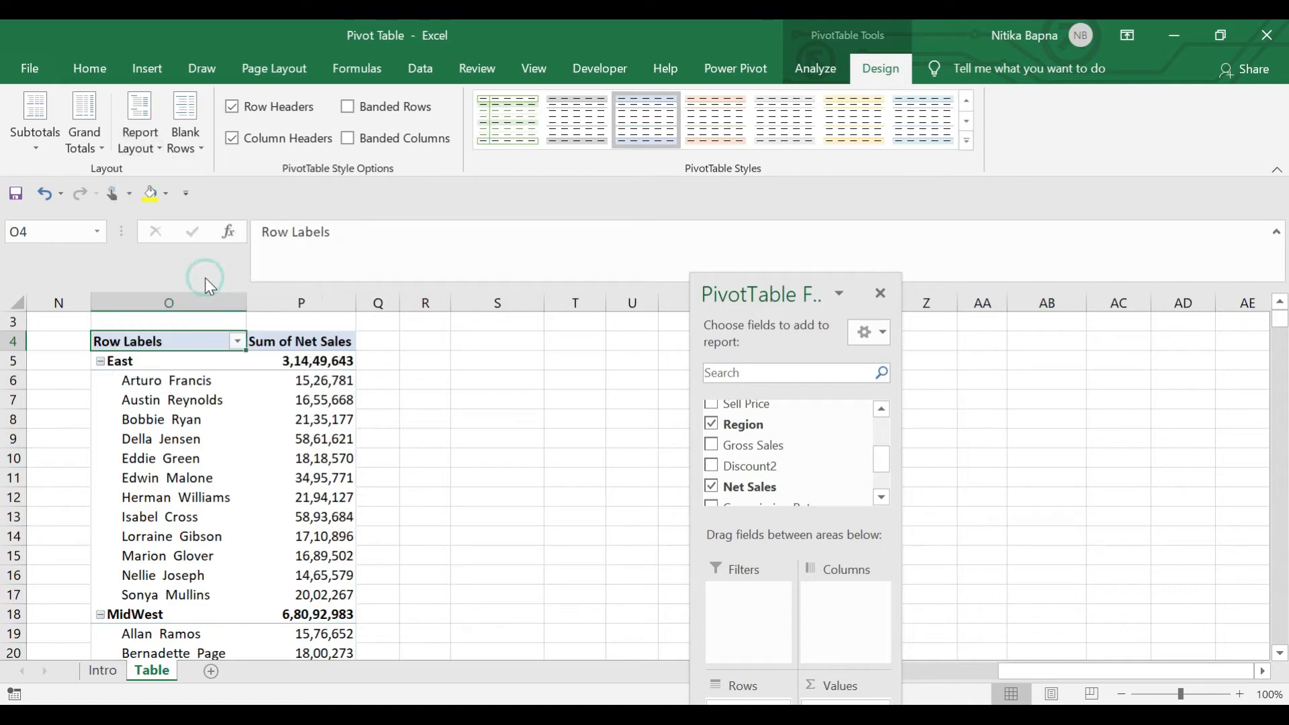
Collapse and re-expand the East region to check its East Total row
click(201, 393)
click(187, 363)
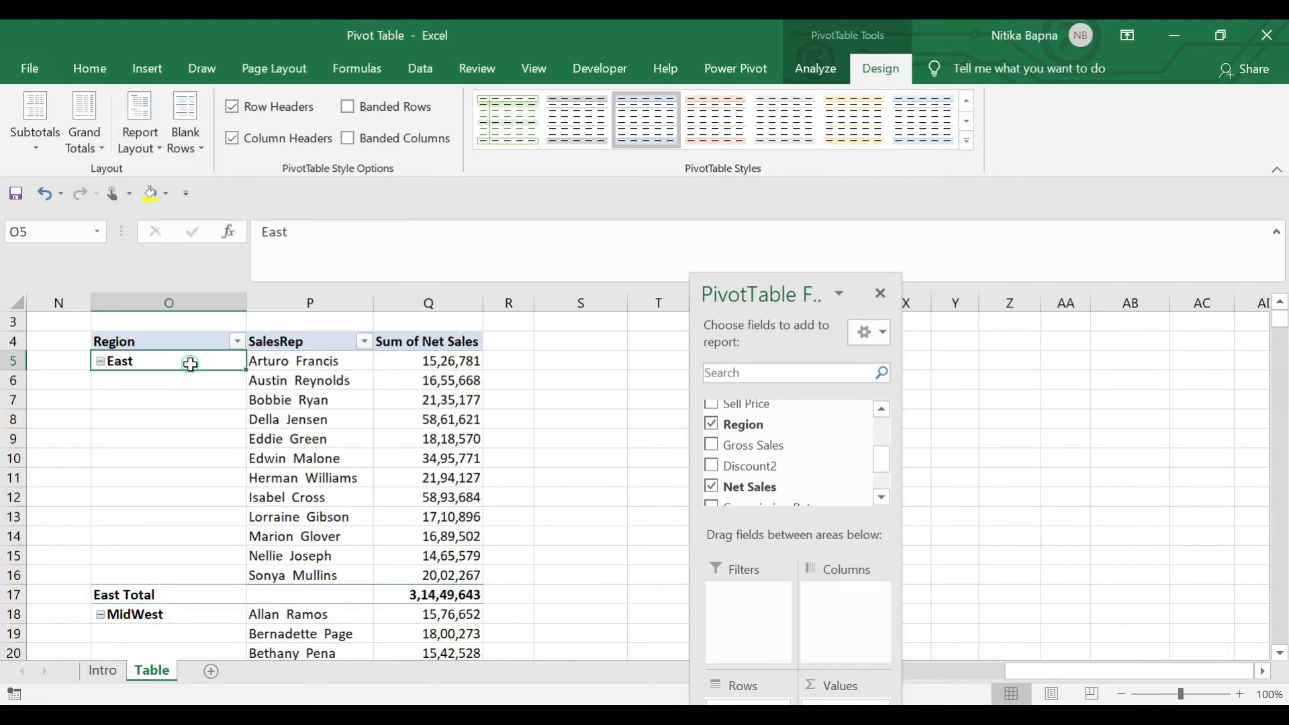
click(100, 362)
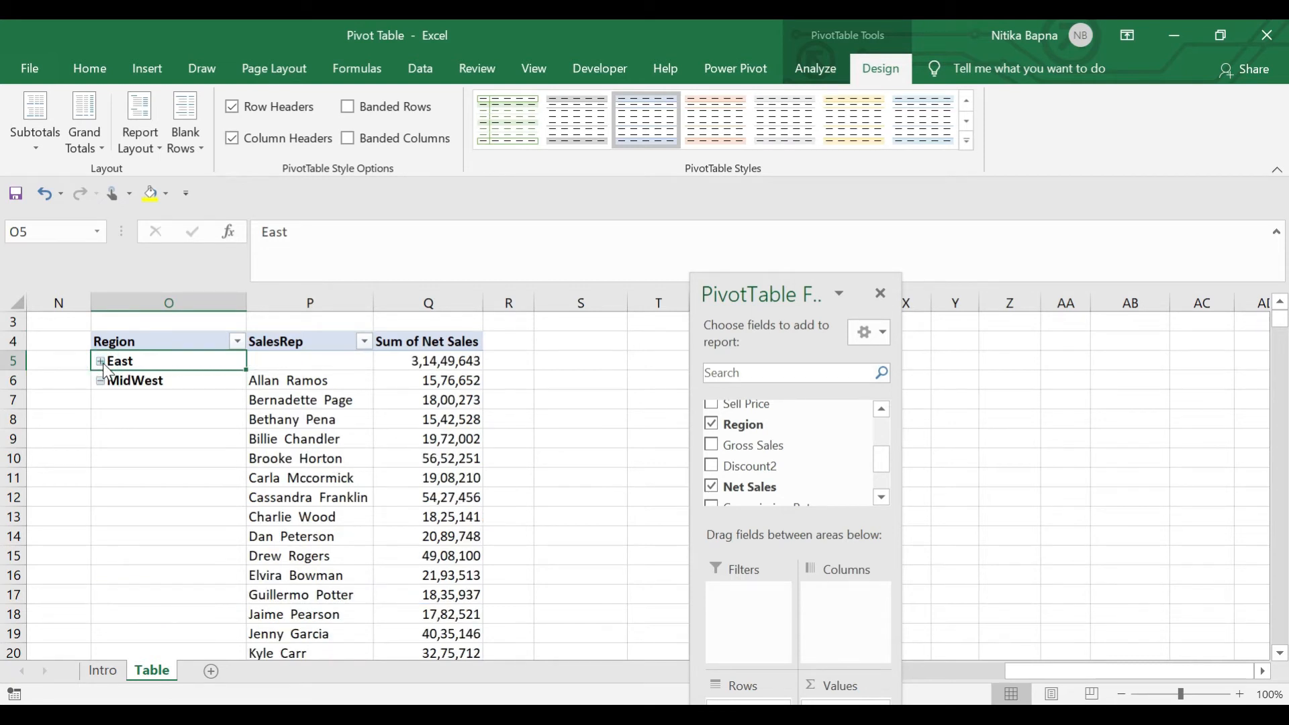
click(101, 362)
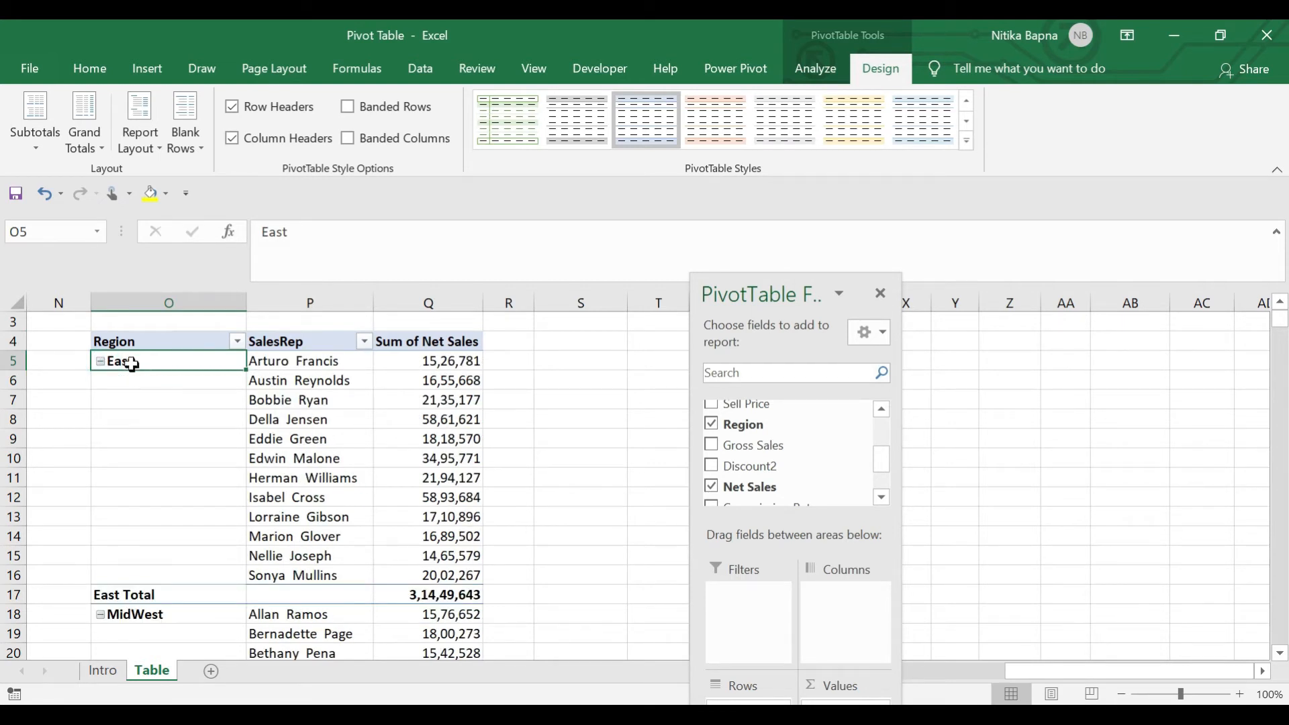
click(117, 341)
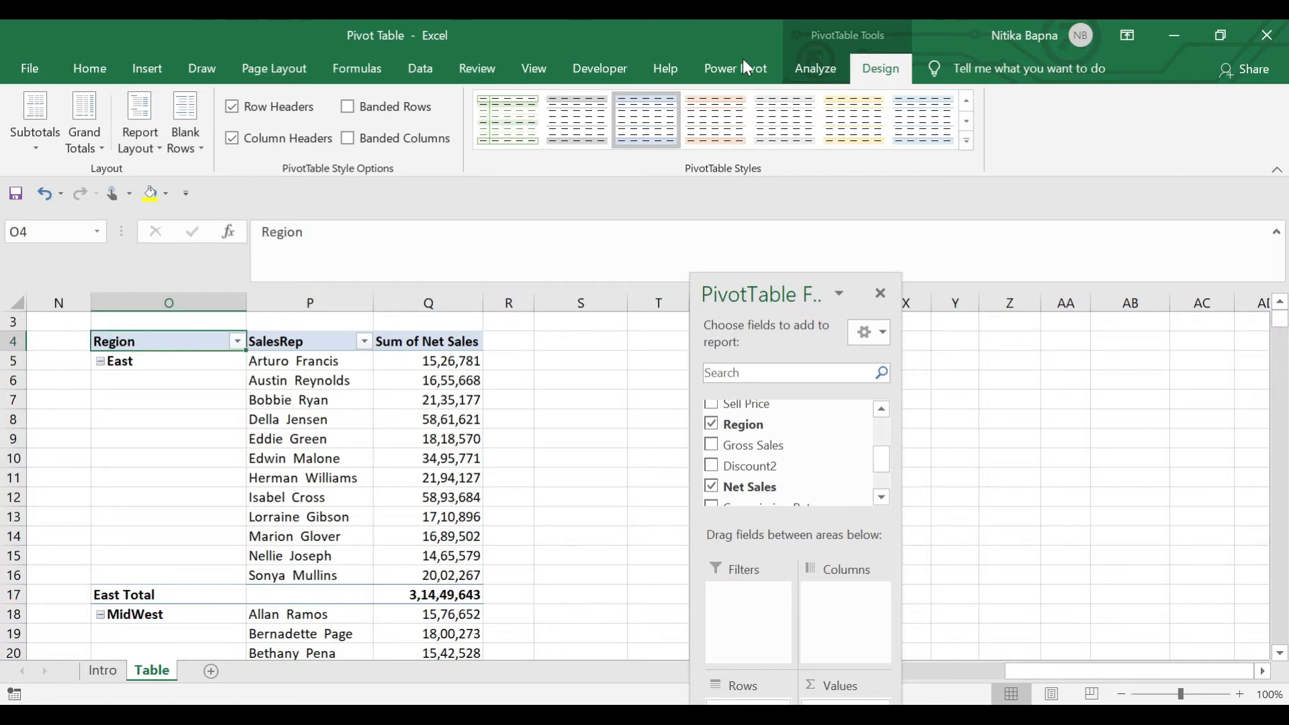
click(819, 59)
Turn the +/- Buttons off, on, and off again so no expand/collapse markers show
click(1219, 122)
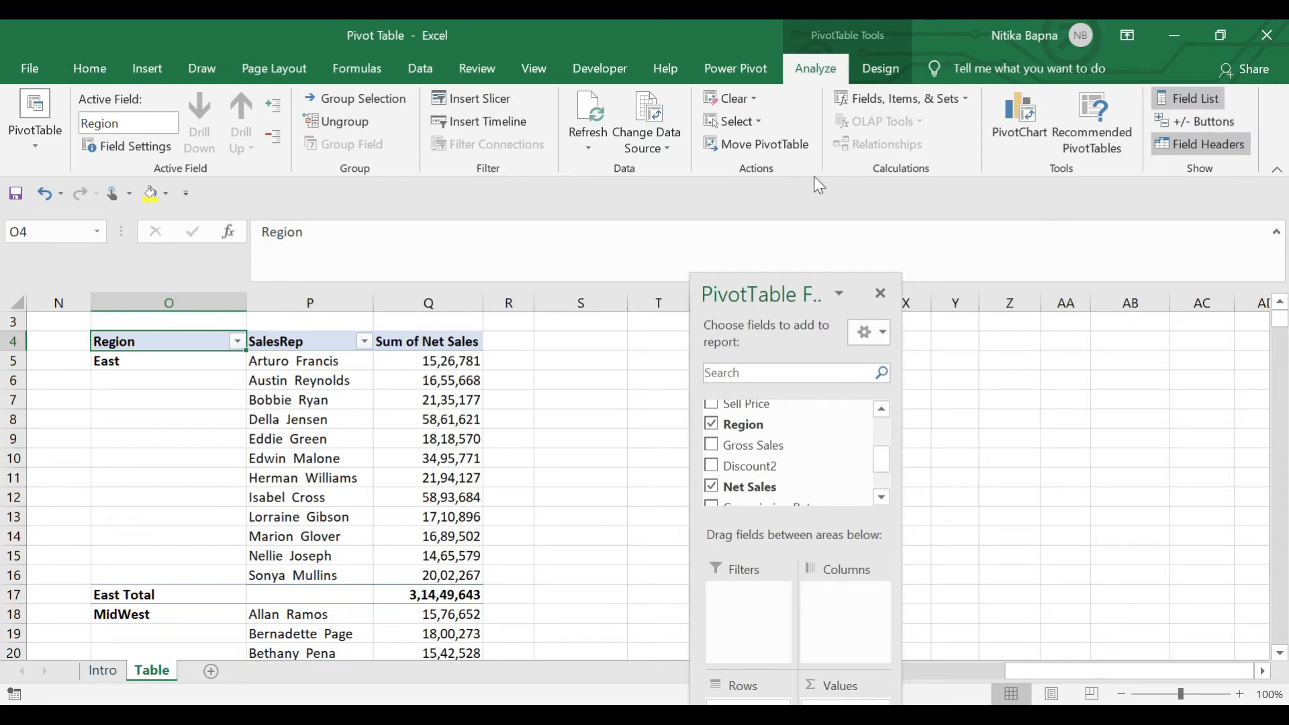
click(1212, 119)
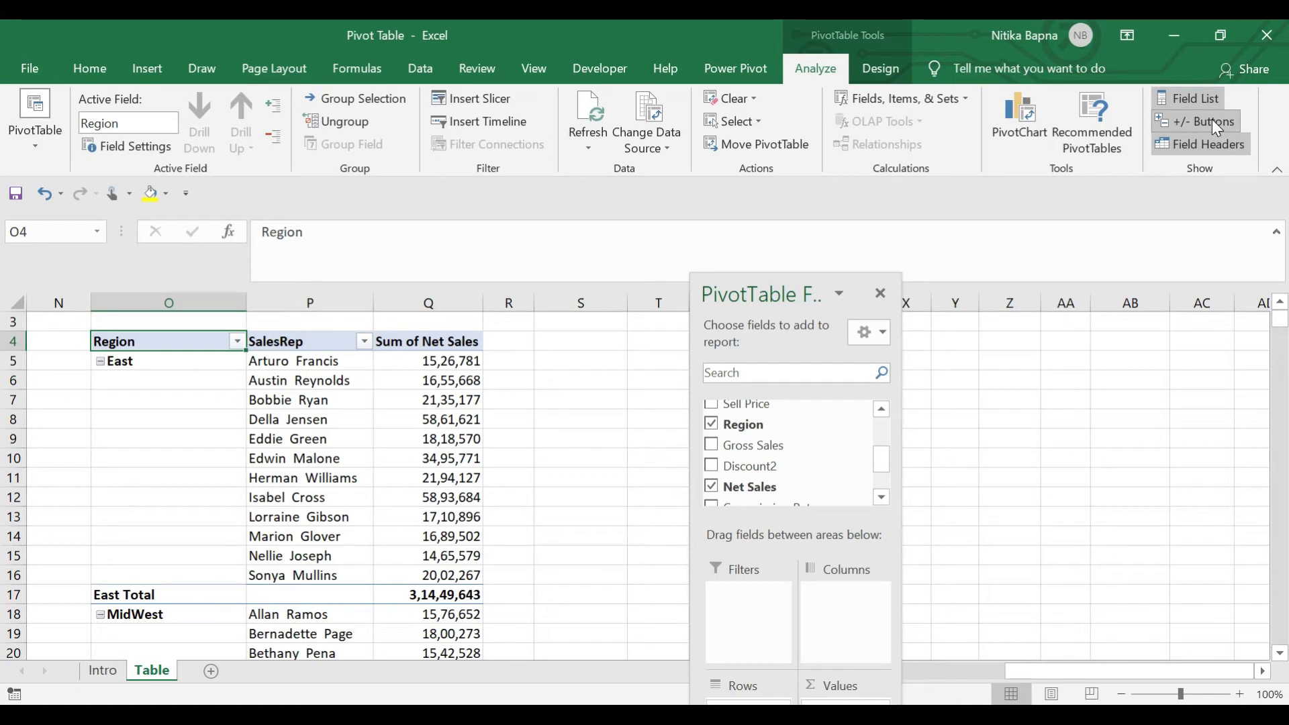
click(1212, 119)
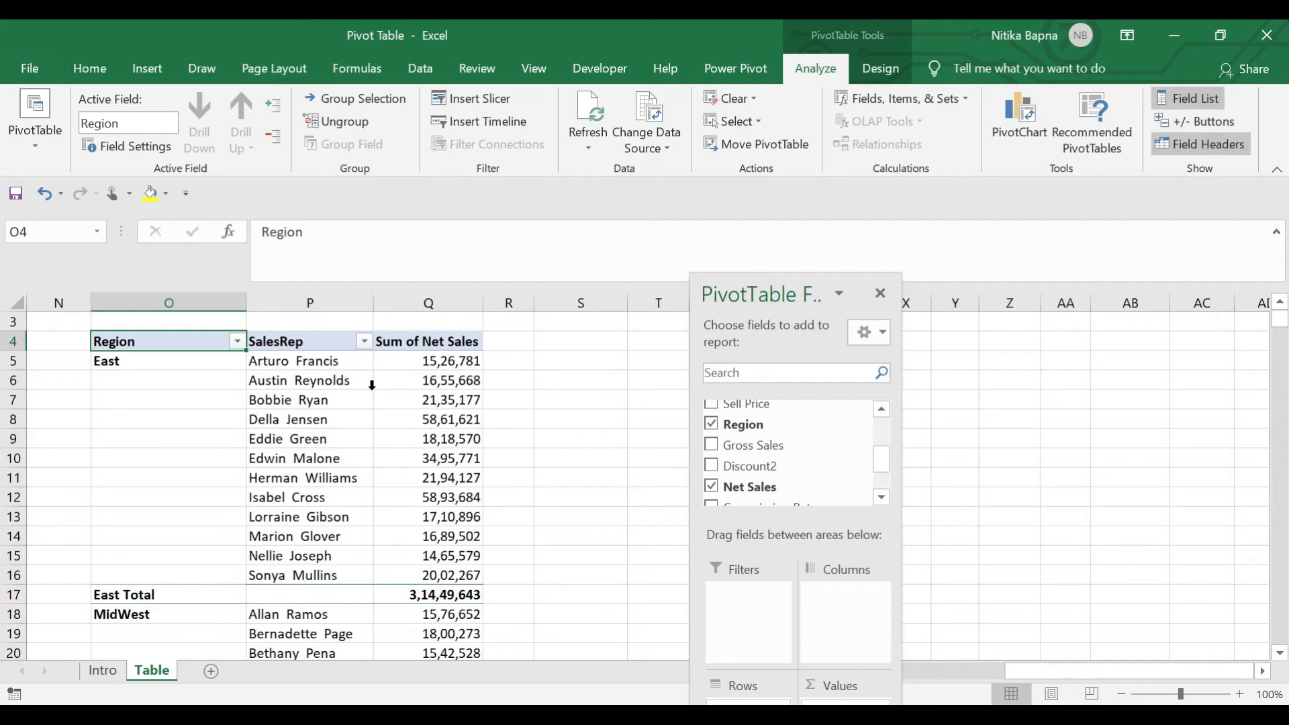
Step through the Region, SalesRep and net sales cells to check the tabular layout
click(174, 421)
click(196, 380)
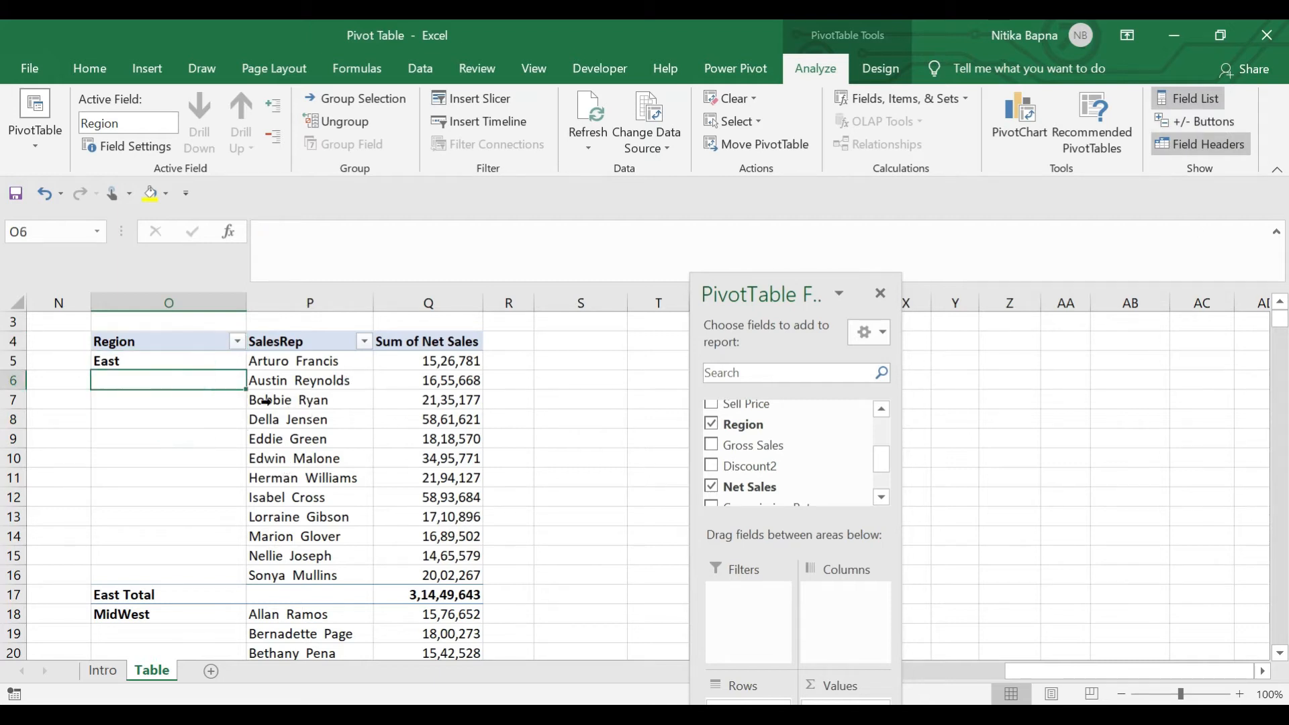
key(Up)
key(Up)
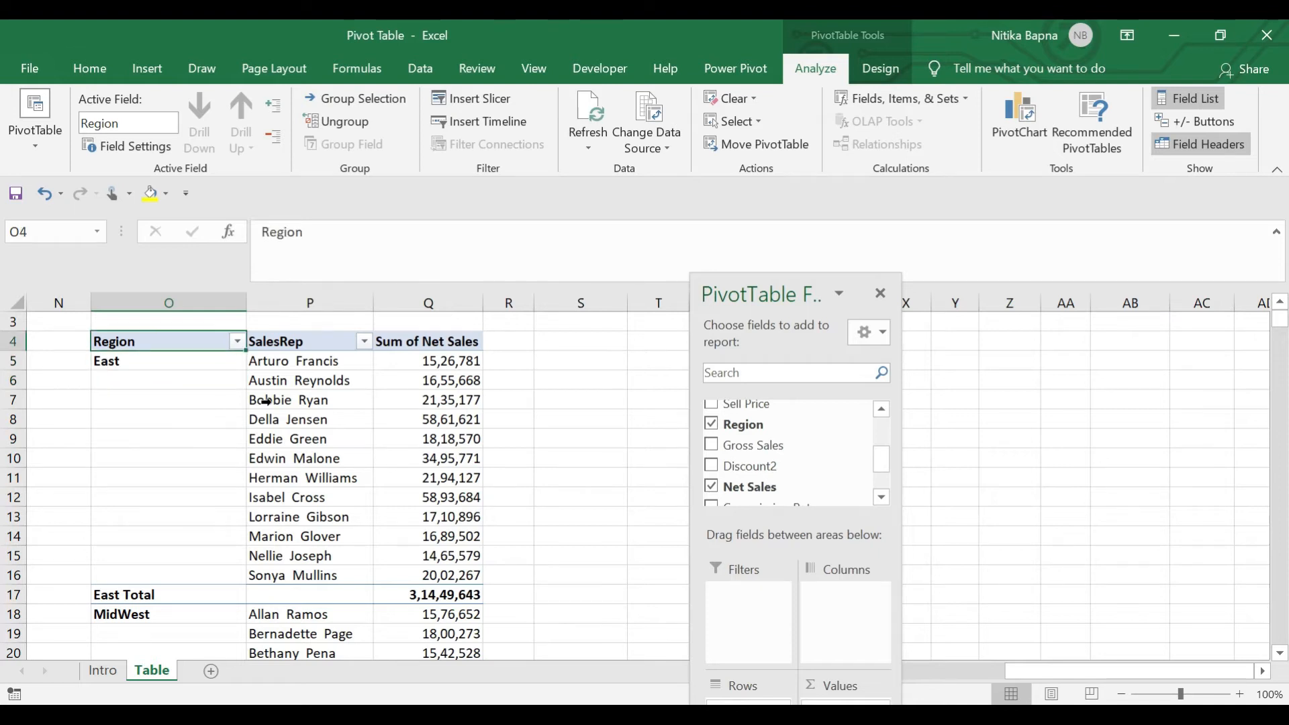
key(Up)
key(Right)
key(Down)
key(Left)
key(Down)
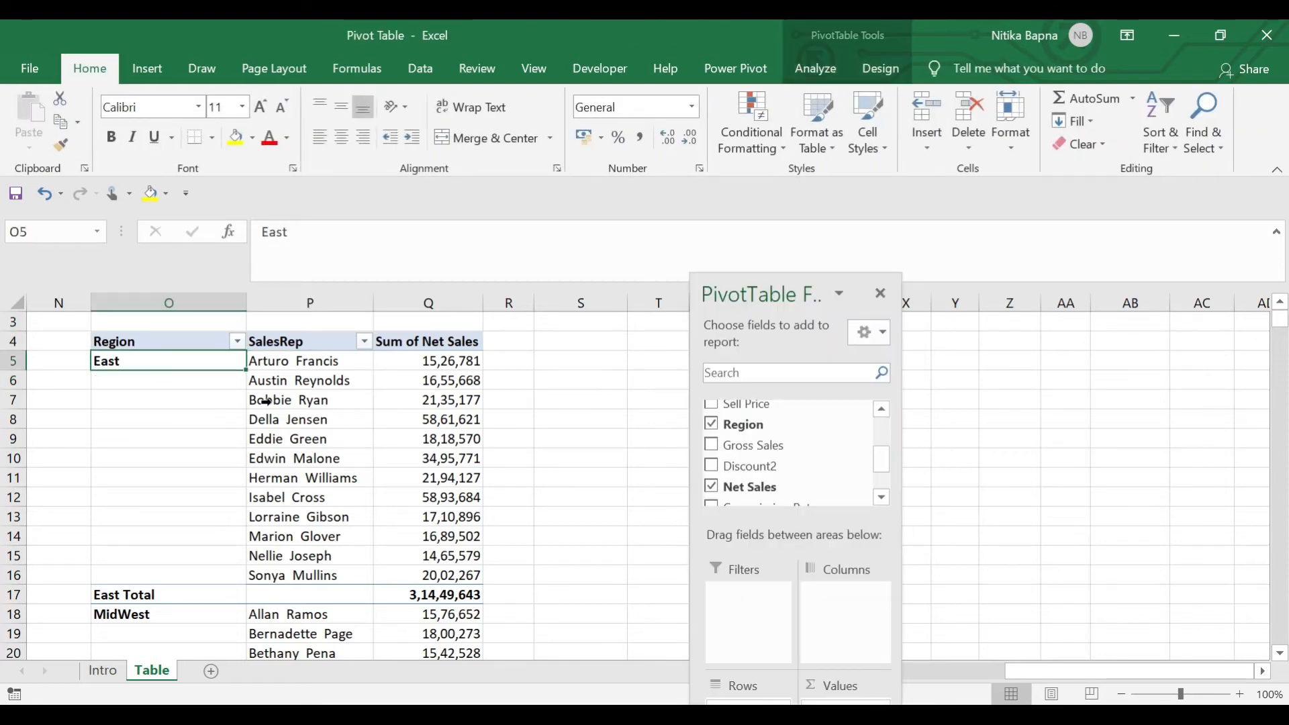
key(Right)
key(Down)
key(Up)
key(Right)
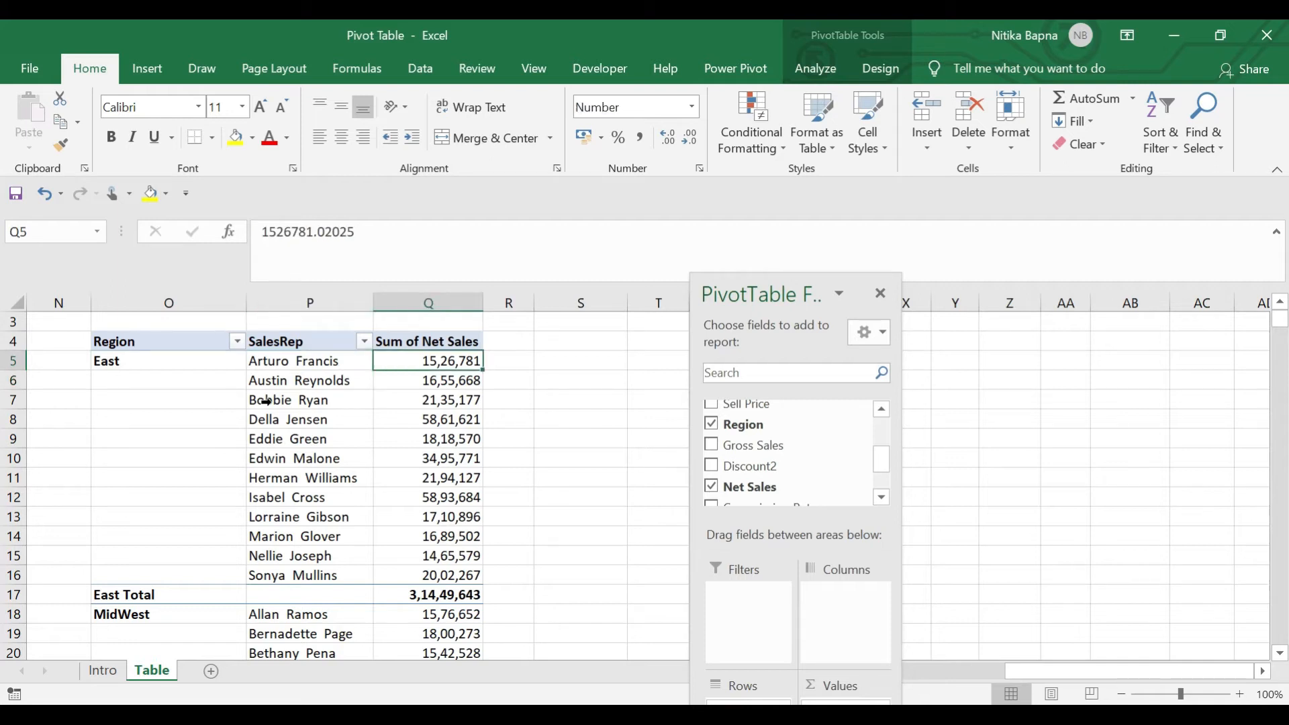
key(Left)
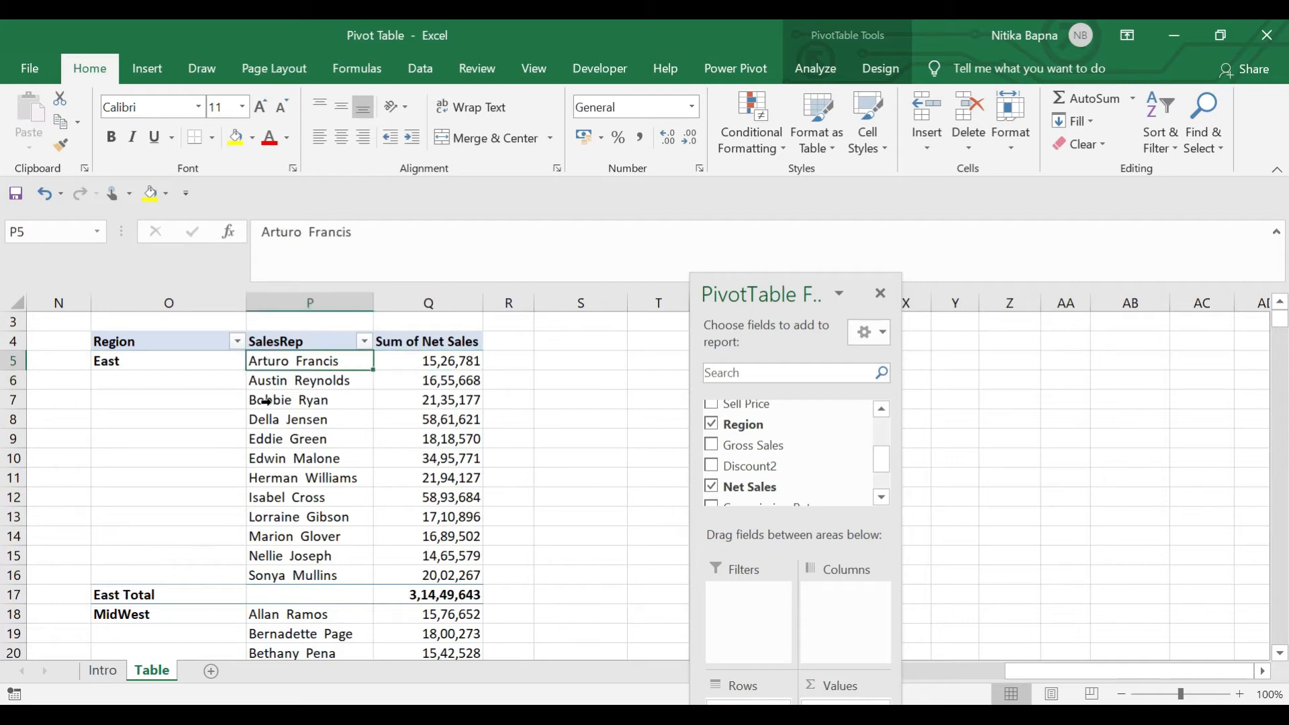
key(Right)
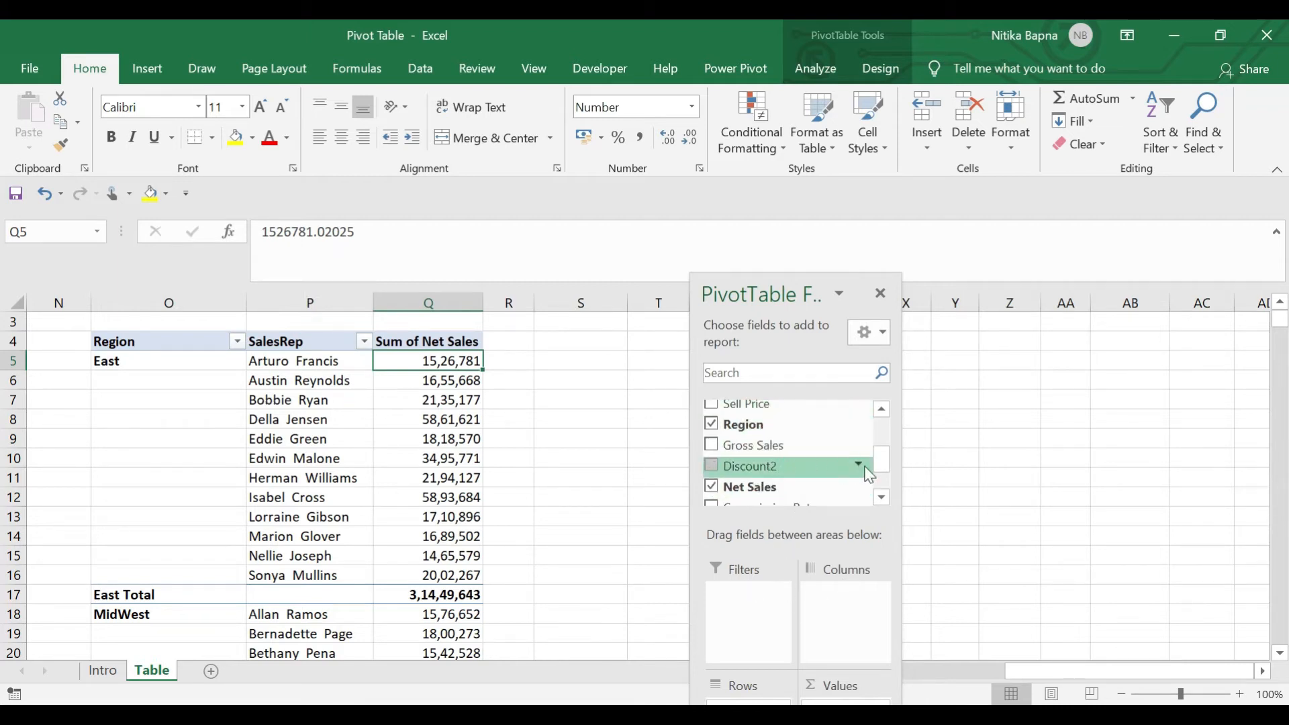
Add SalesRep to Values as Count of SalesRep and check the East counts
drag(882, 468, 883, 438)
drag(772, 403, 861, 702)
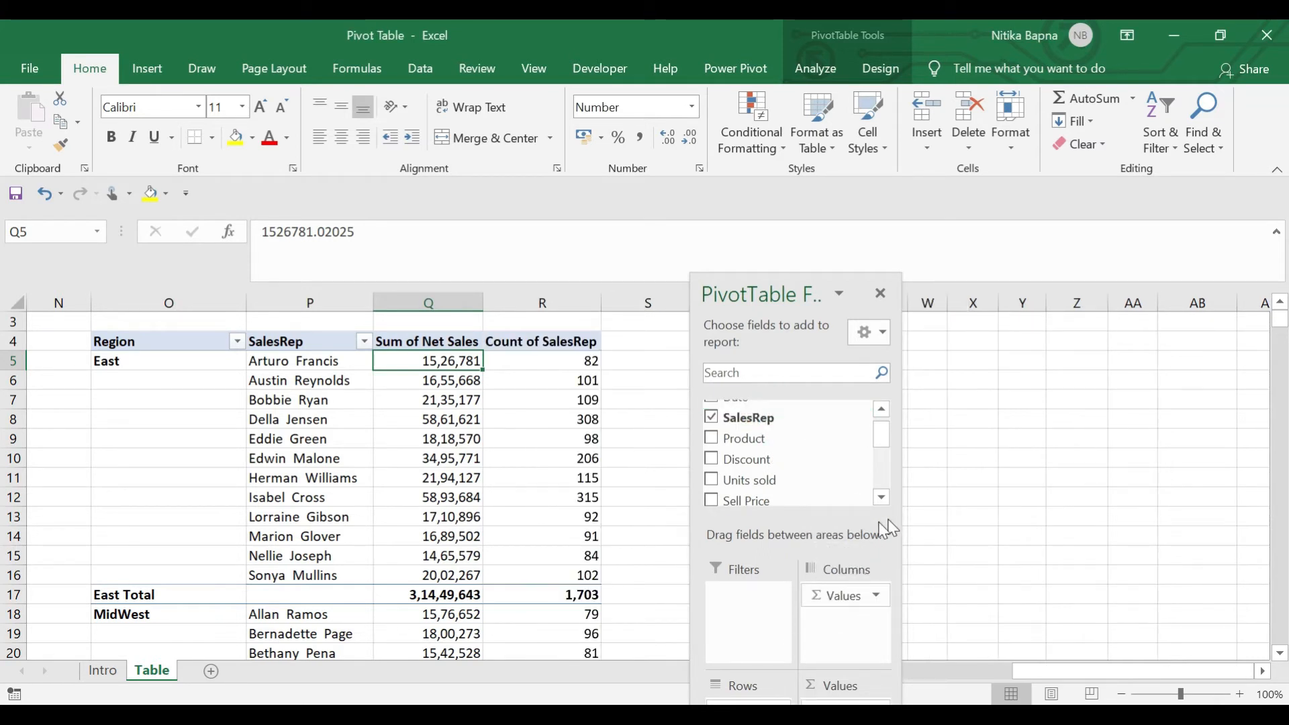
click(560, 362)
key(Down)
key(Down)
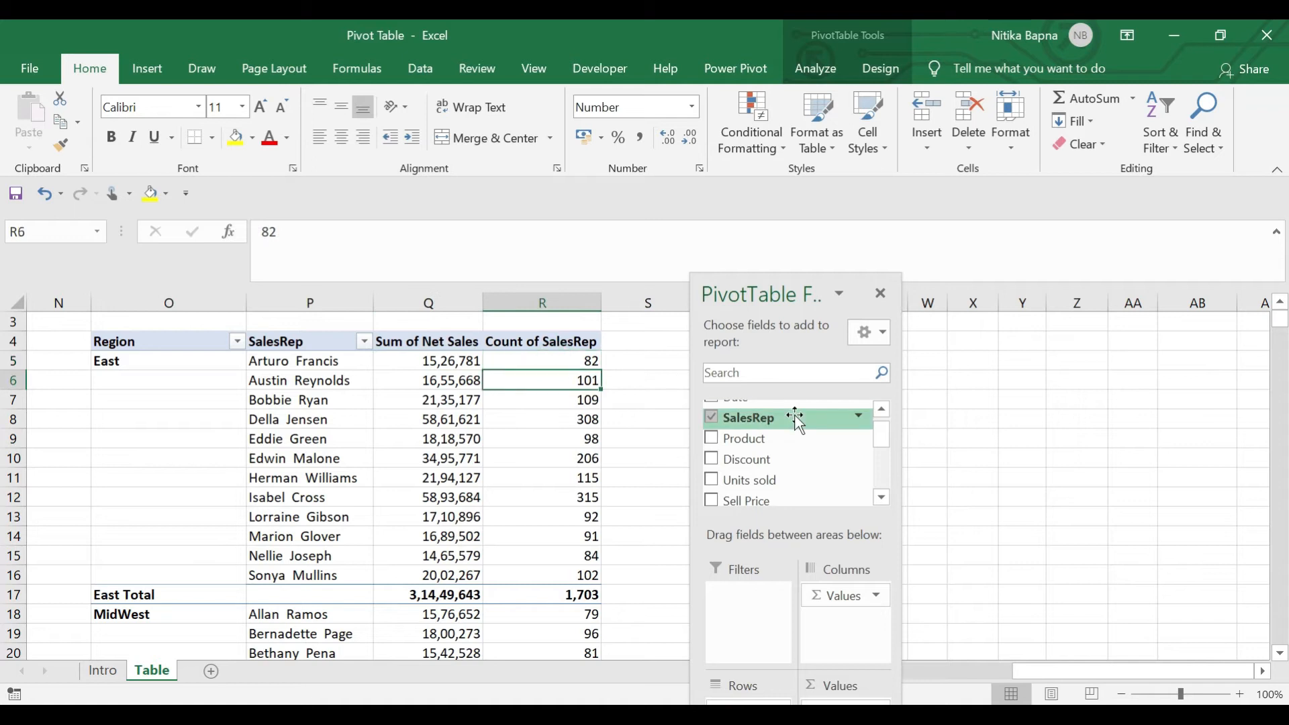
key(Up)
key(Up)
key(Left)
key(Right)
key(Left)
key(Left)
key(Left)
key(Right)
key(Right)
key(Right)
key(Down)
key(Down)
key(Down)
key(Down)
key(Down)
key(Down)
key(Down)
key(Down)
key(Down)
key(Down)
key(Down)
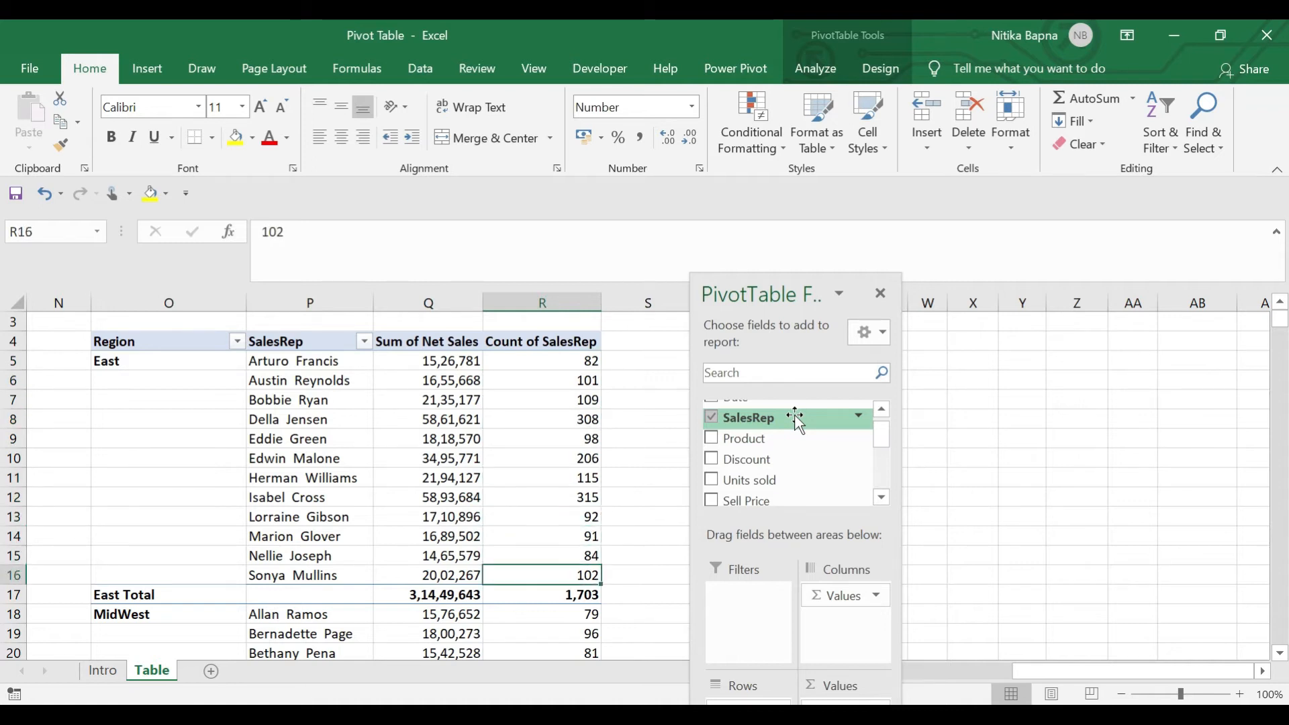
key(Up)
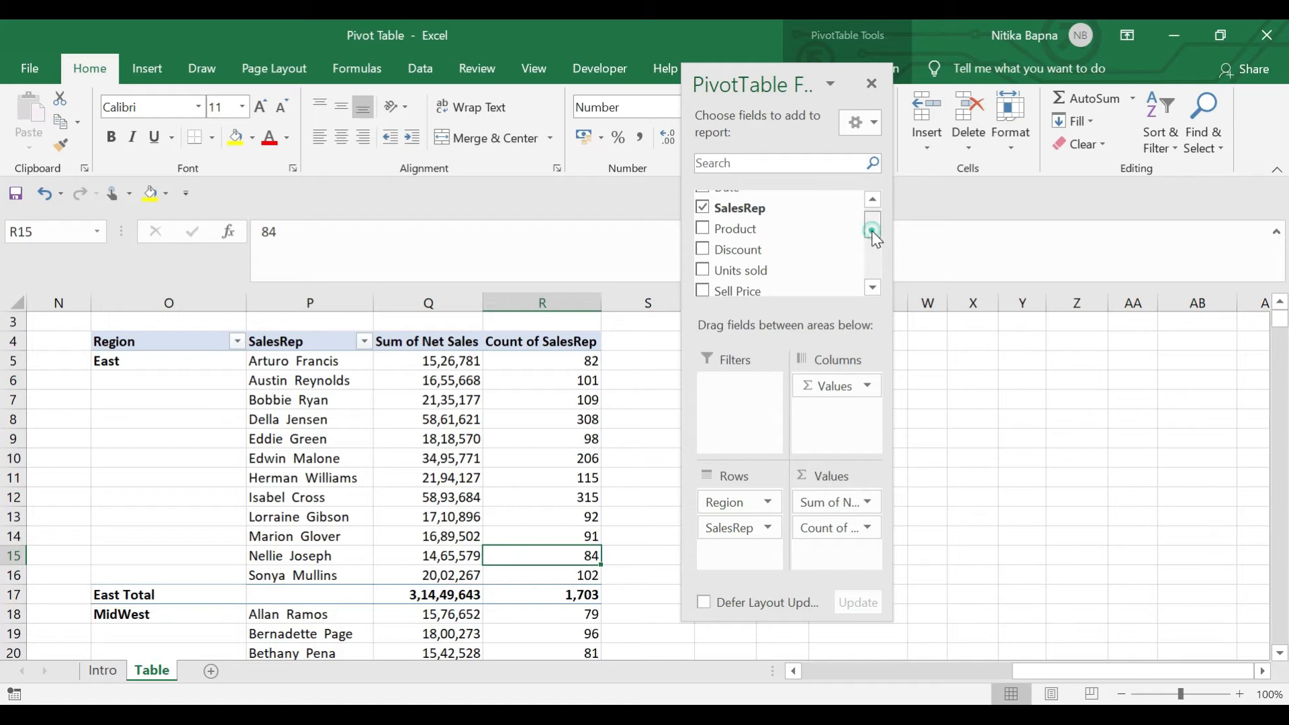
Drag Product into the Filters area as a report filter
scroll(872, 228, up, 1)
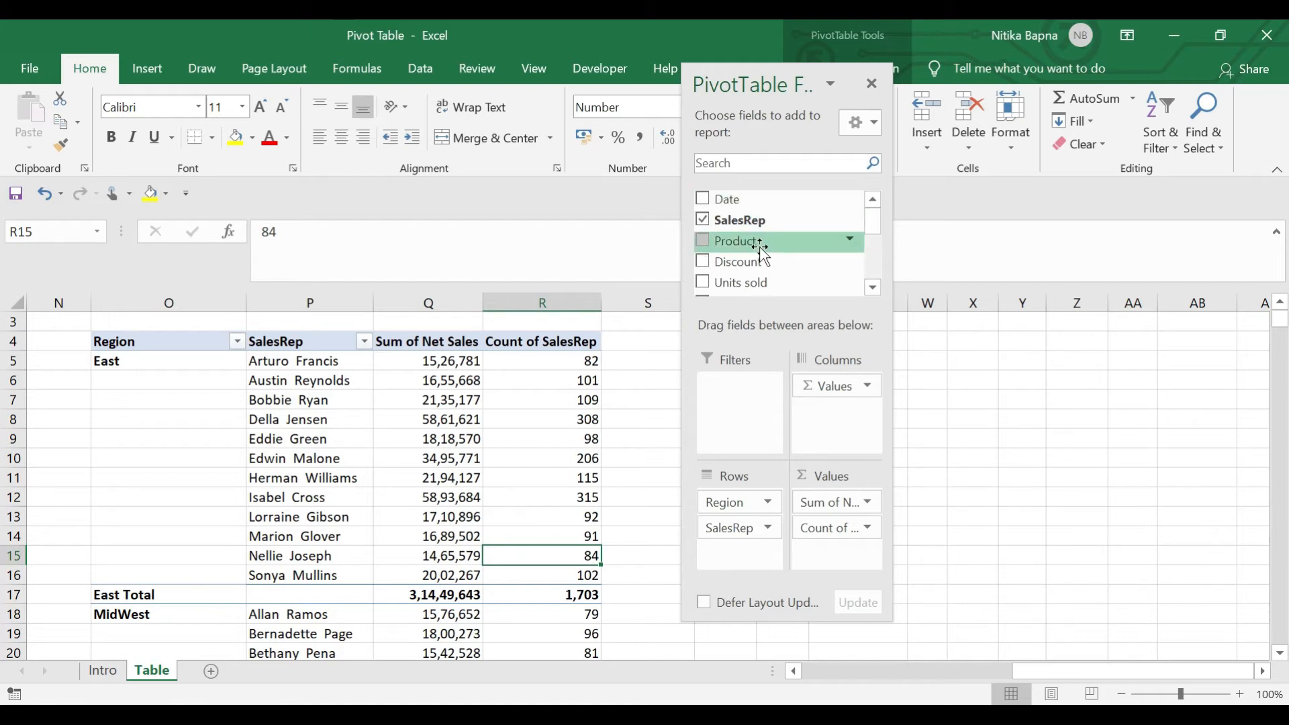
drag(753, 243, 762, 416)
drag(766, 420, 753, 398)
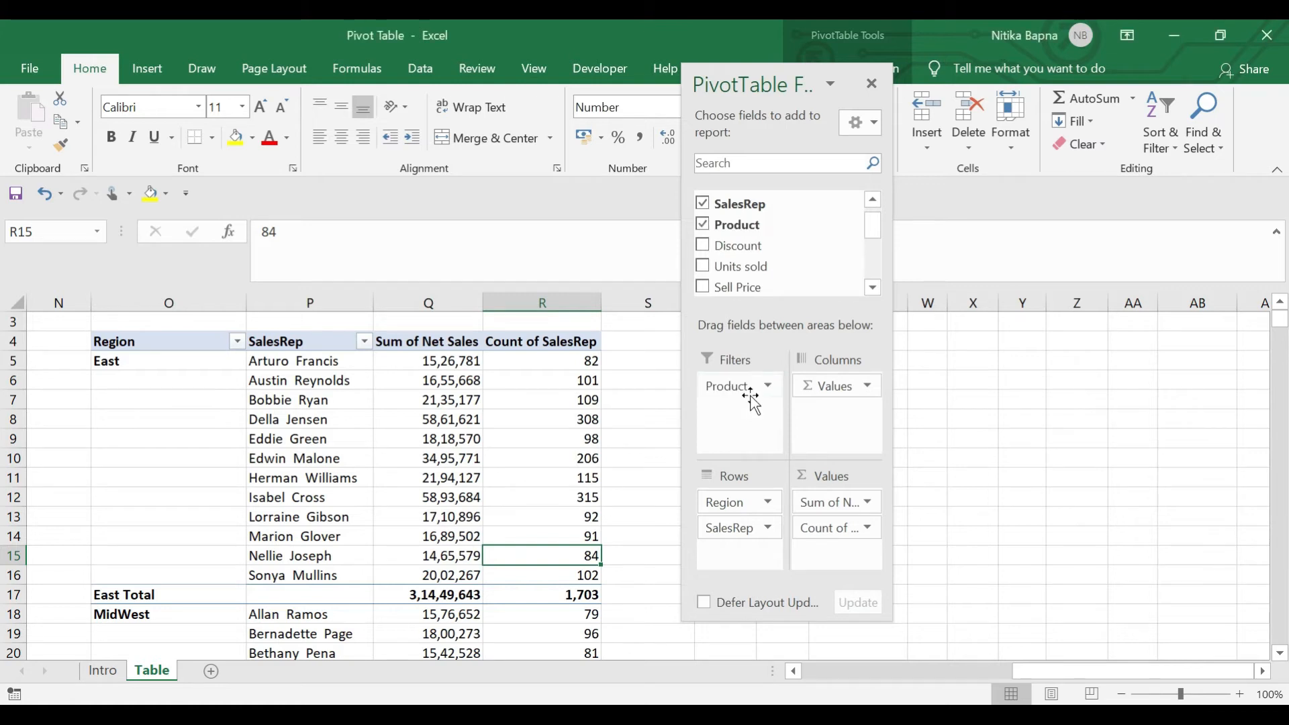
click(462, 423)
key(Up)
key(Up)
key(Up)
key(Up)
key(Up)
key(Up)
key(Up)
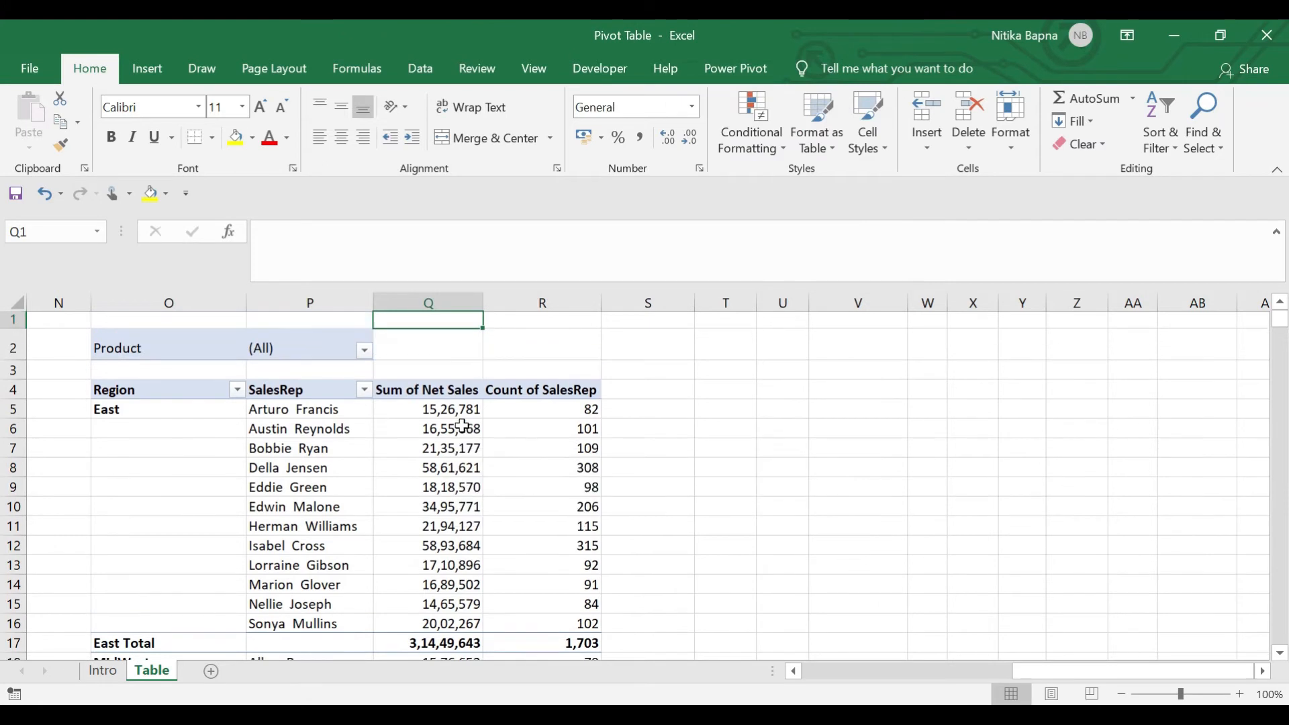
Filter the Product report filter to Aspen only using Select Multiple Items
key(Left)
key(Left)
key(Down)
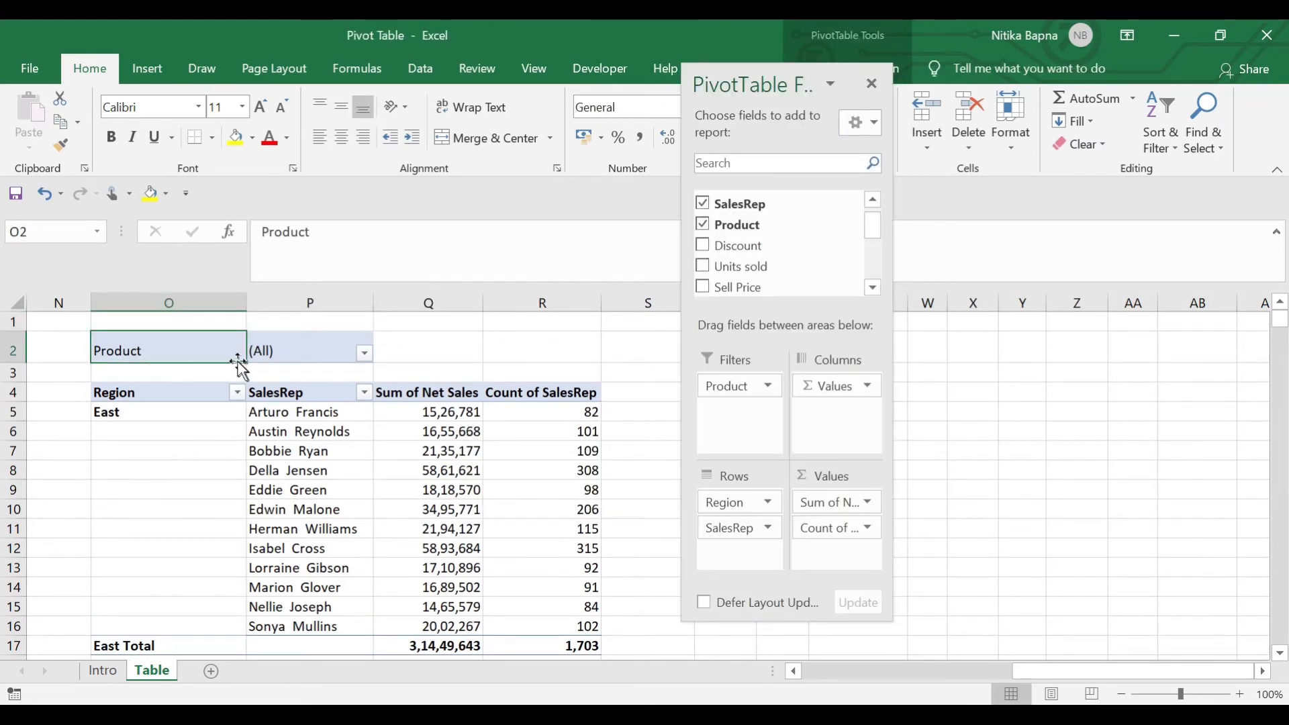
click(361, 353)
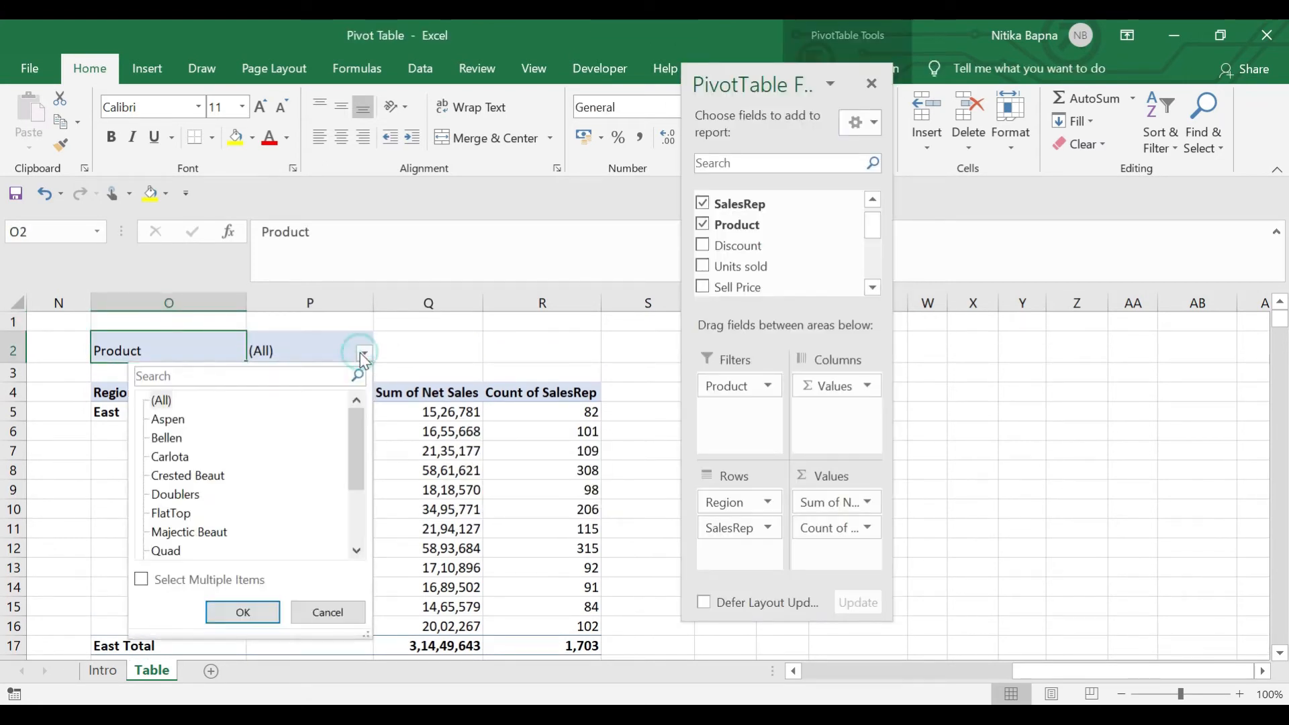
click(141, 580)
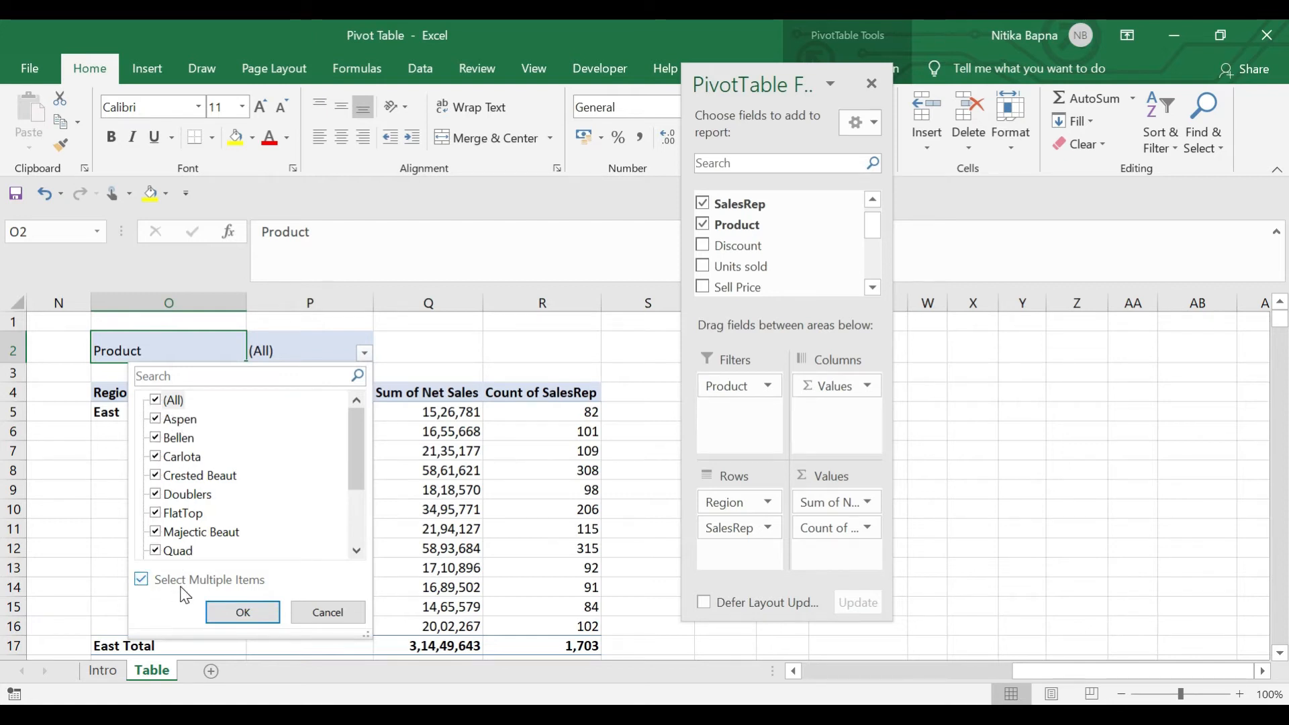
click(159, 401)
click(157, 419)
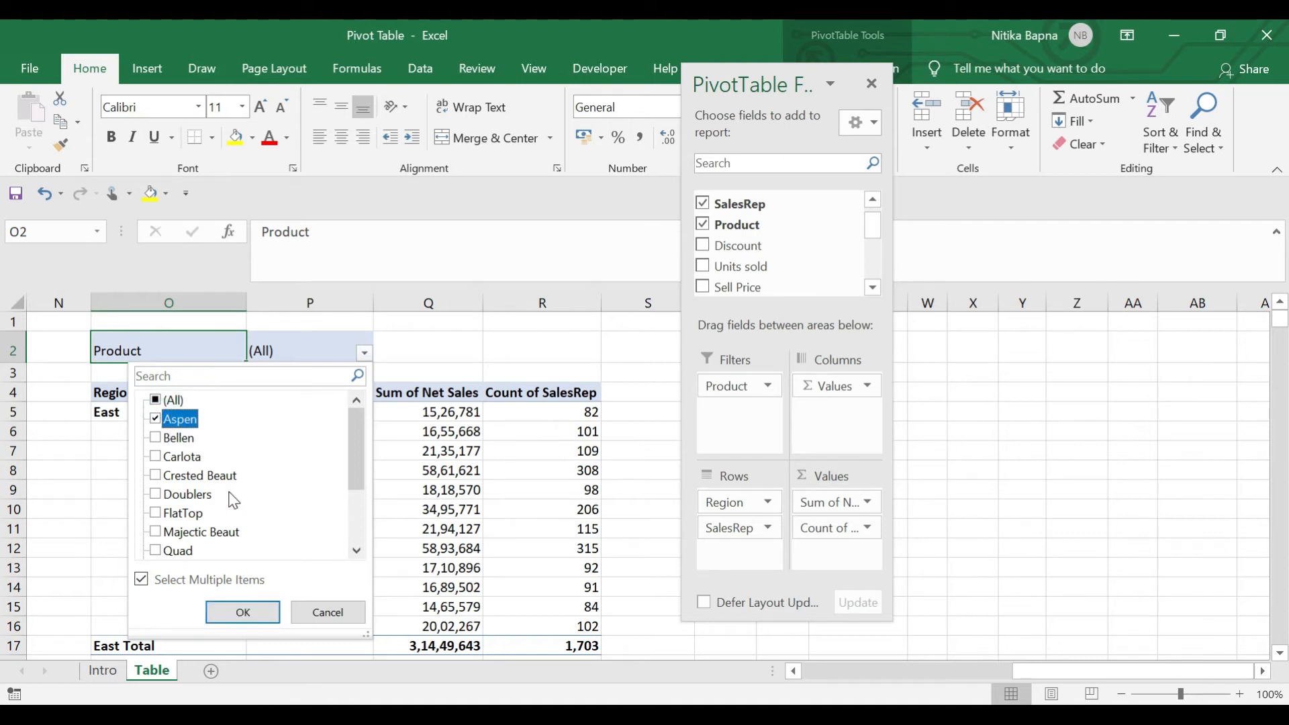
click(243, 613)
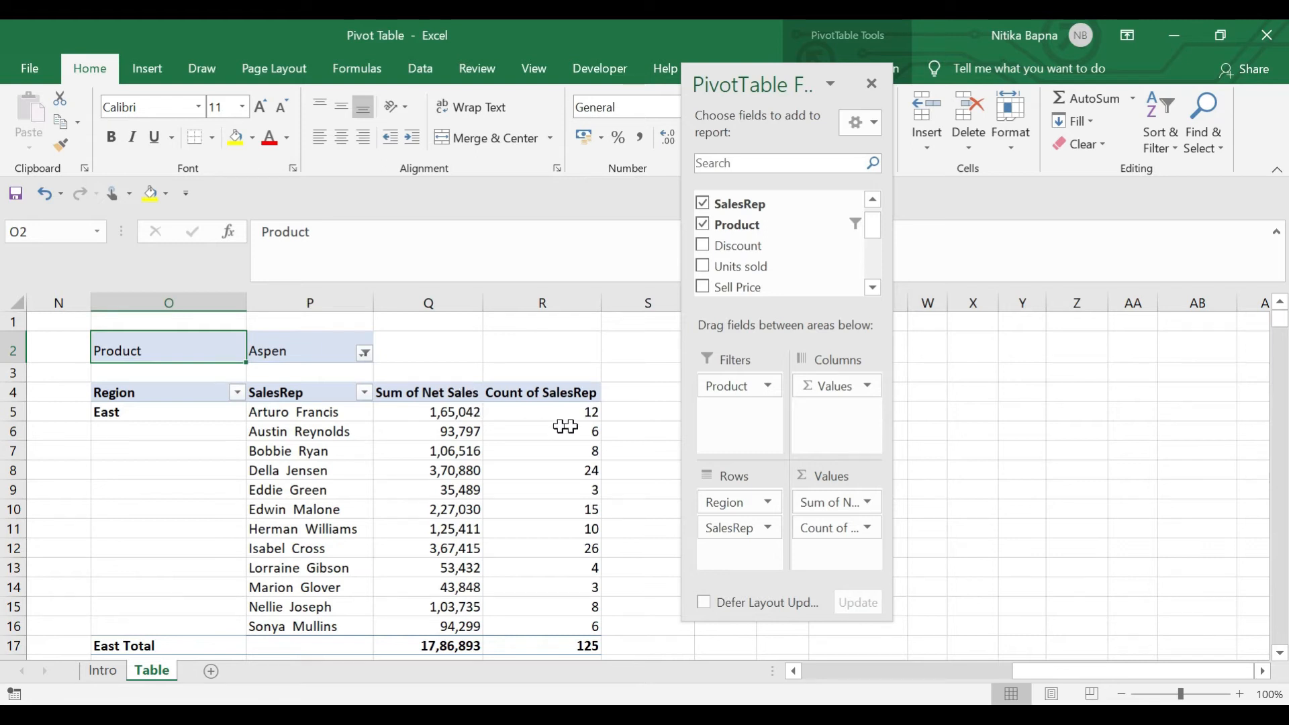
Reopen the Product filter to confirm Aspen stays selected, then move the field pane aside
click(365, 353)
click(415, 446)
click(364, 353)
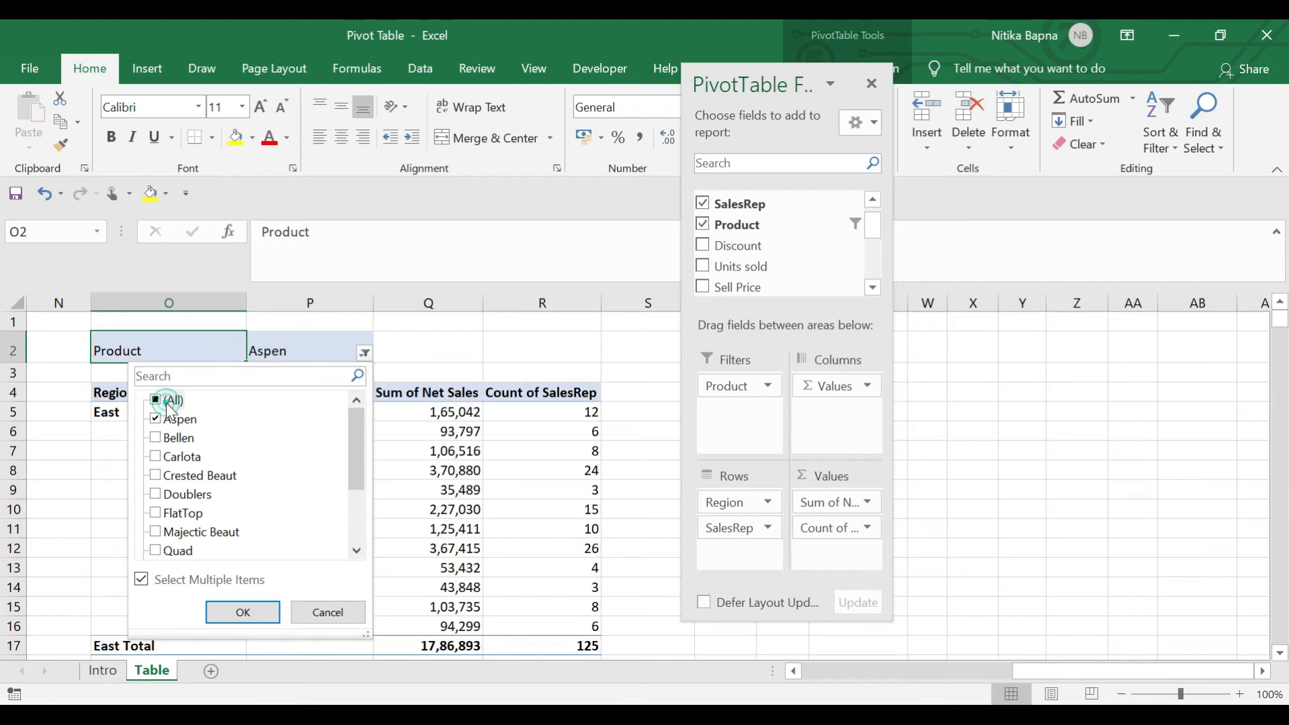
click(252, 612)
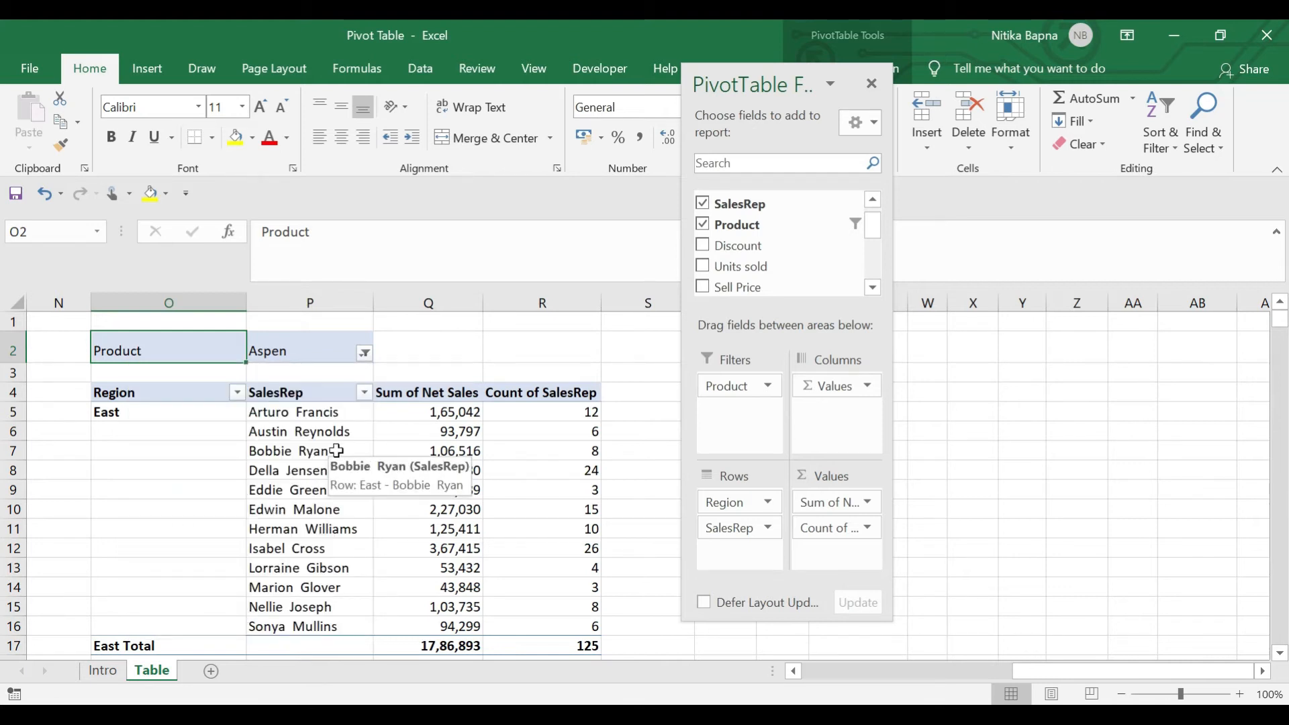
drag(727, 86, 953, 198)
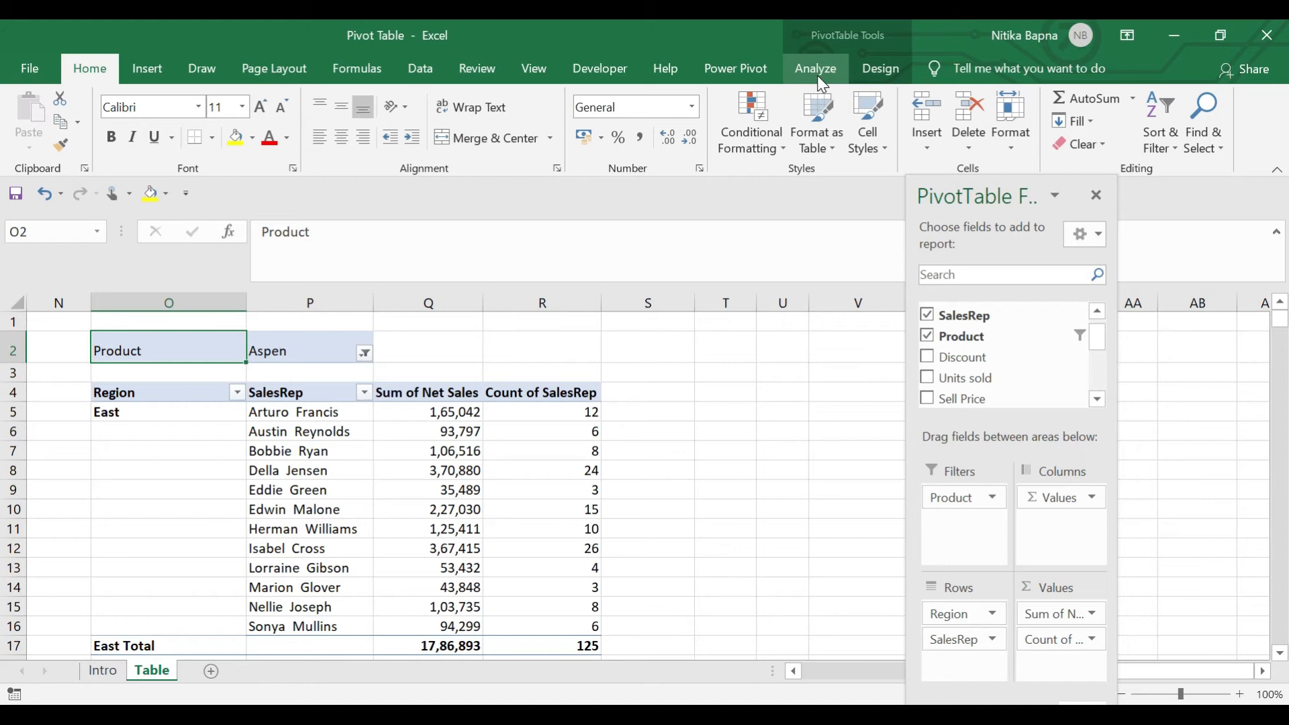
Insert a Product slicer for the pivot table
click(148, 68)
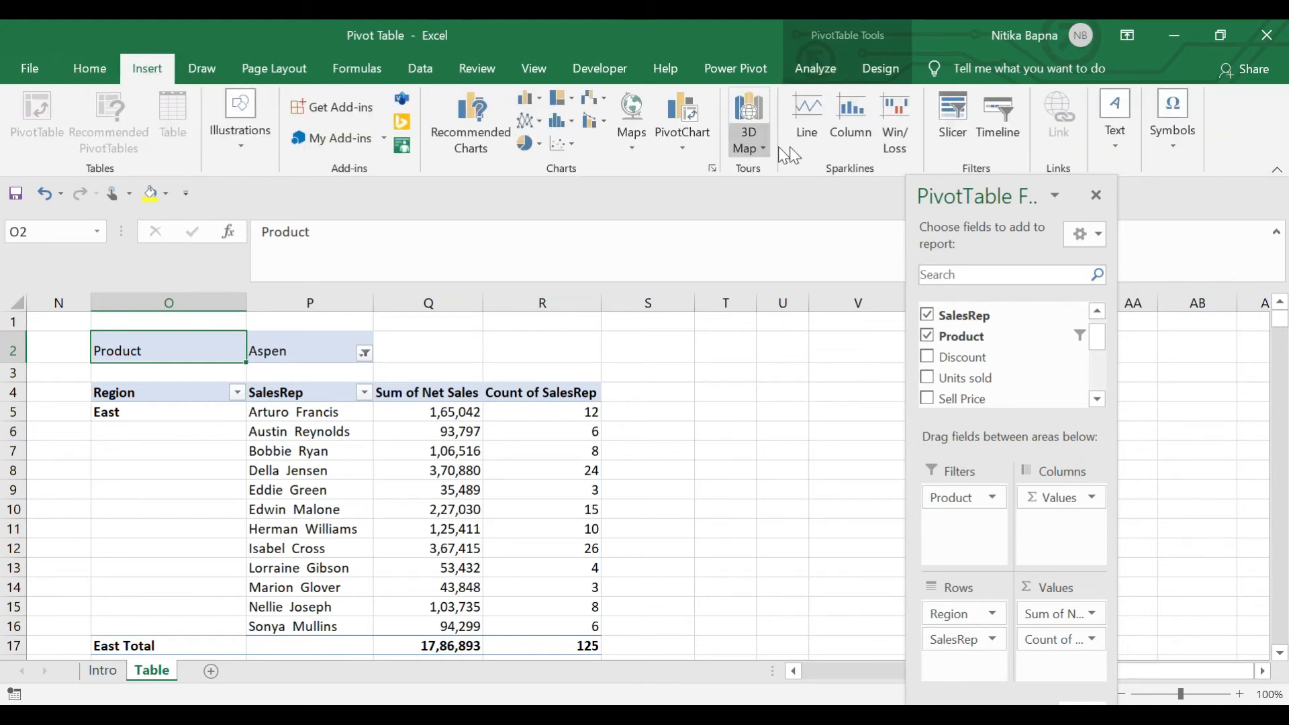
click(955, 128)
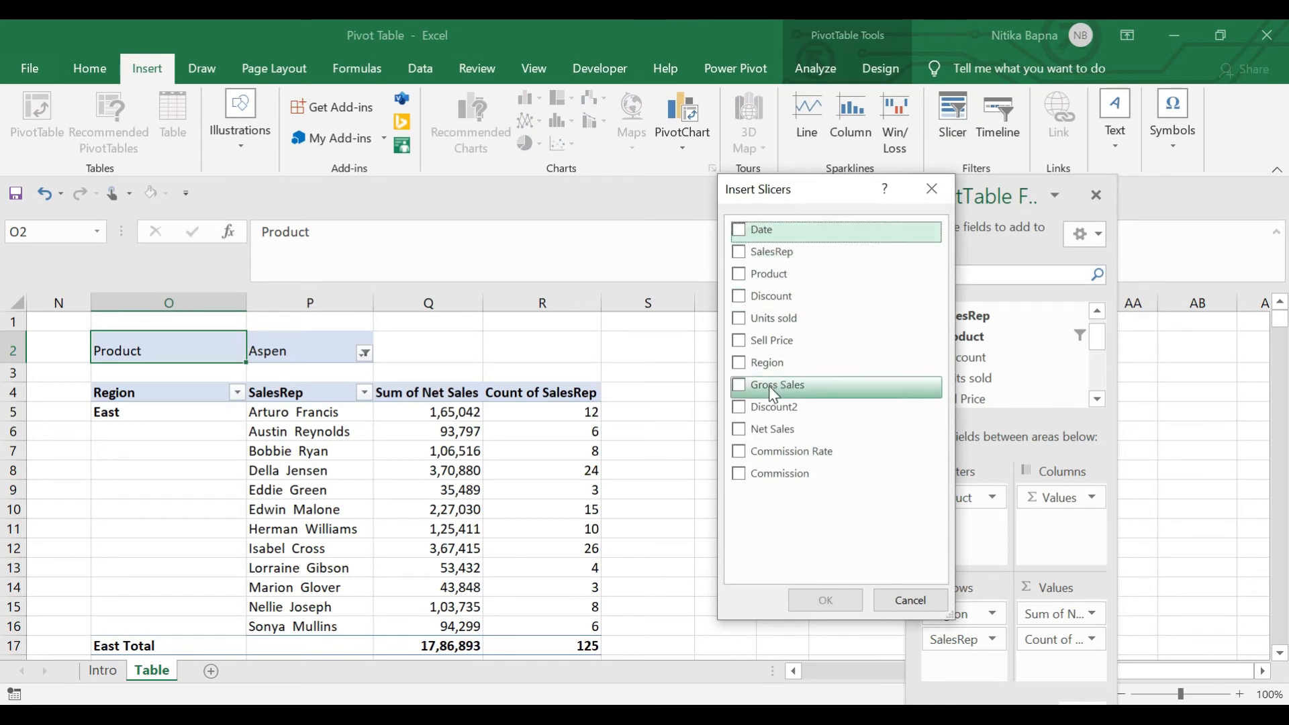
click(756, 276)
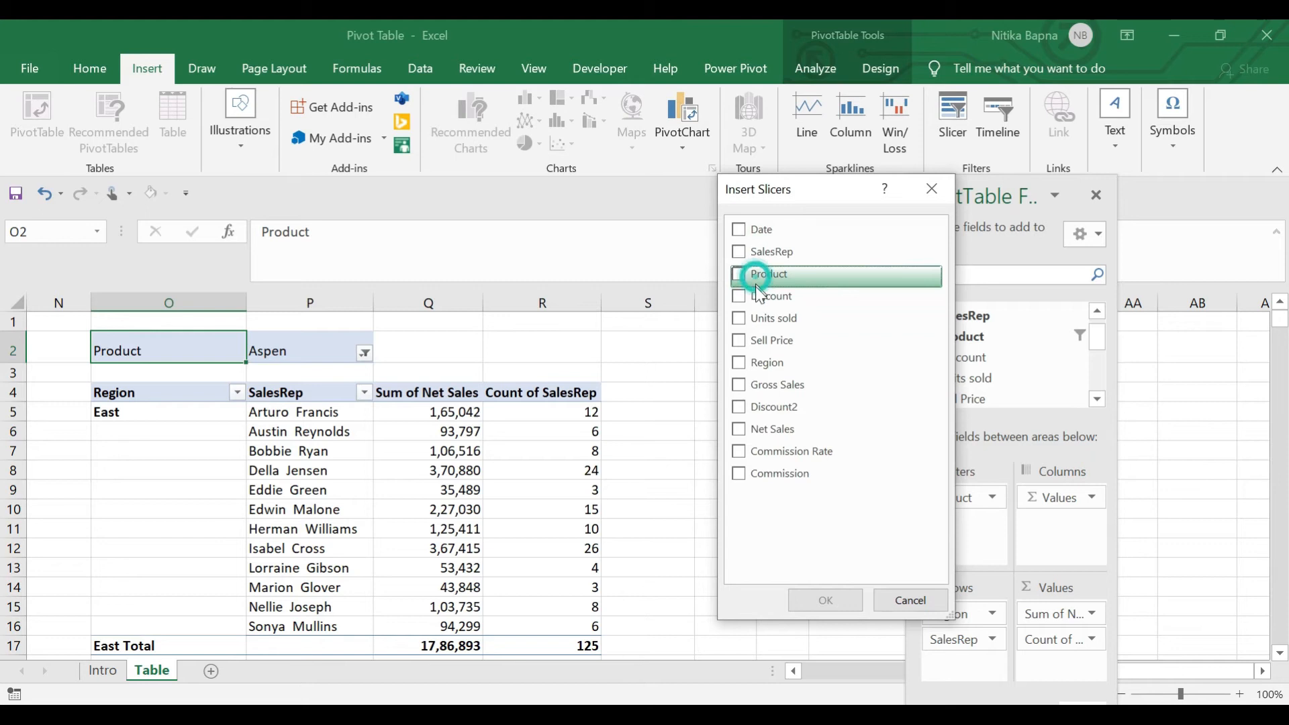
click(742, 275)
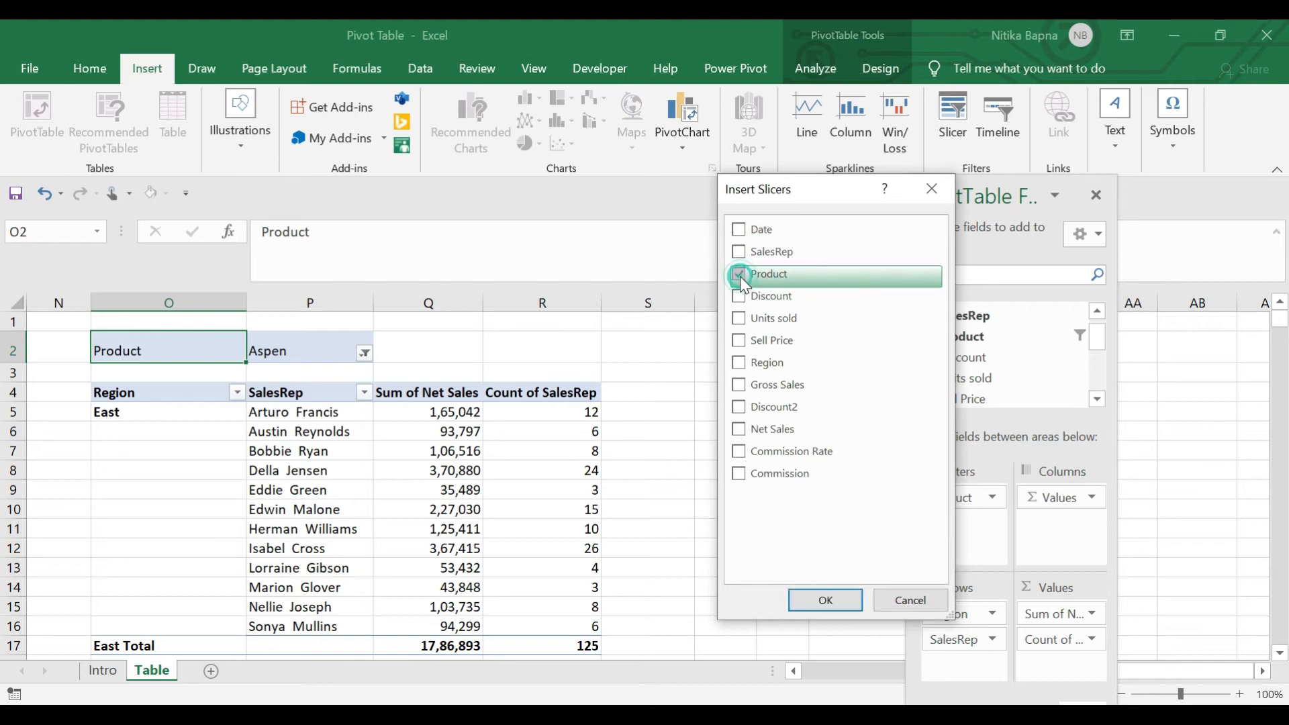
click(830, 603)
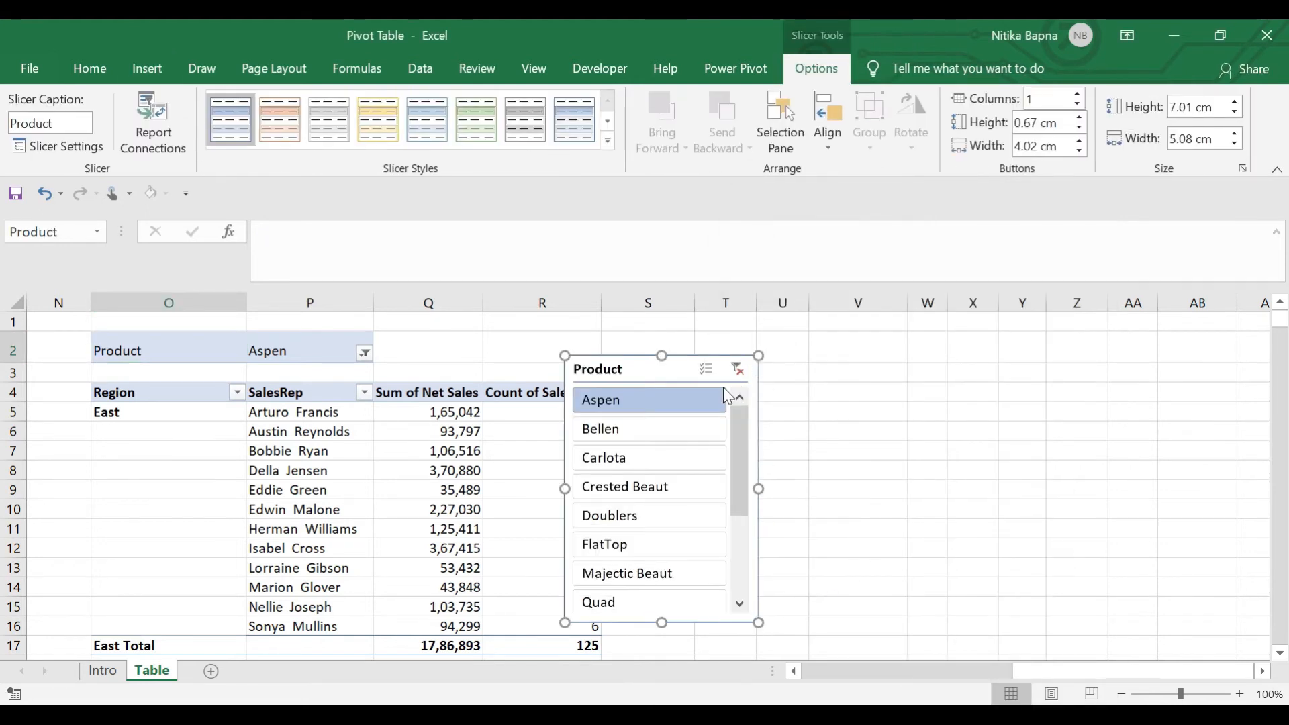
drag(628, 368, 740, 292)
Use the slicer to filter the pivot to Bellen, then back to Aspen
click(277, 350)
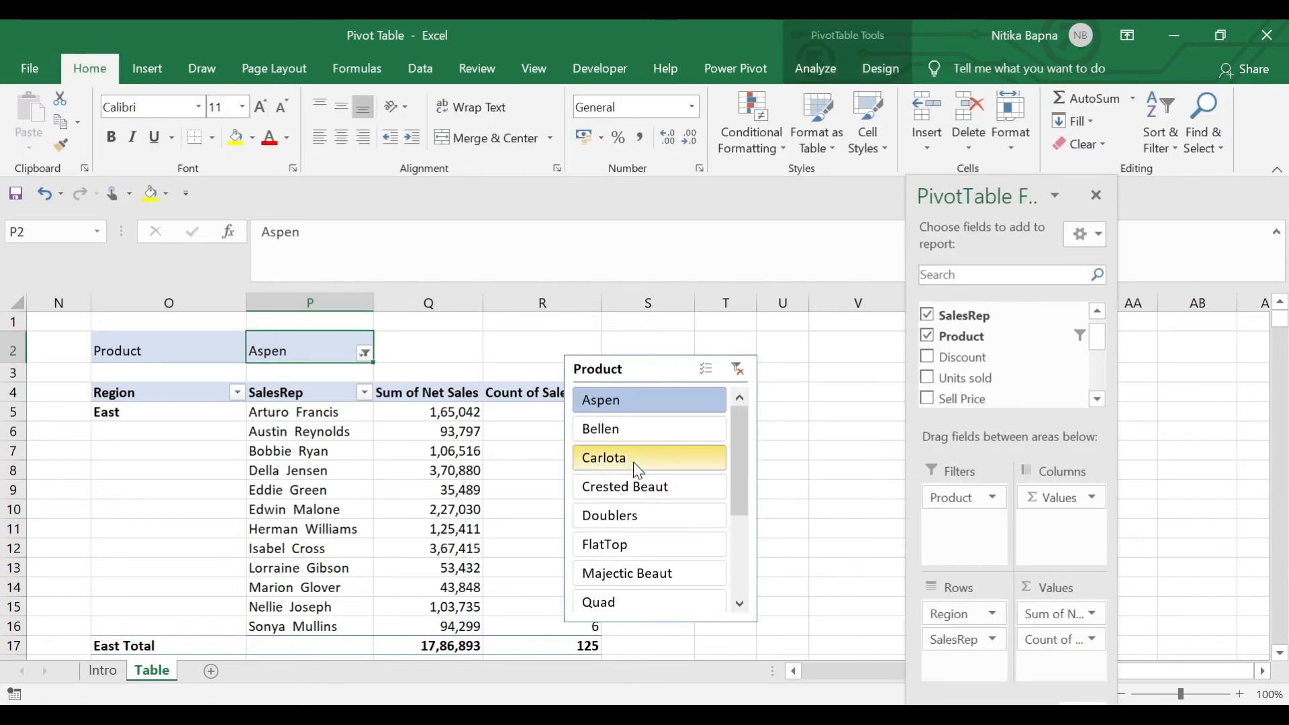
click(632, 428)
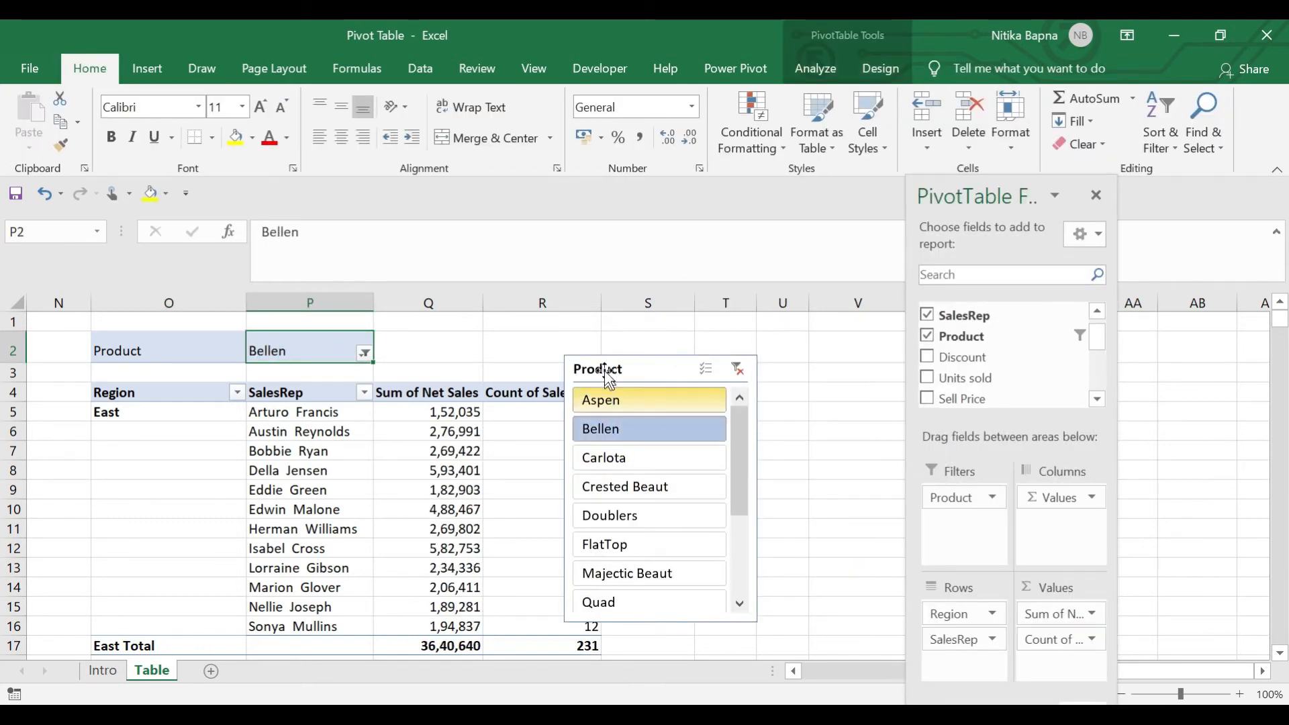
drag(609, 369, 681, 335)
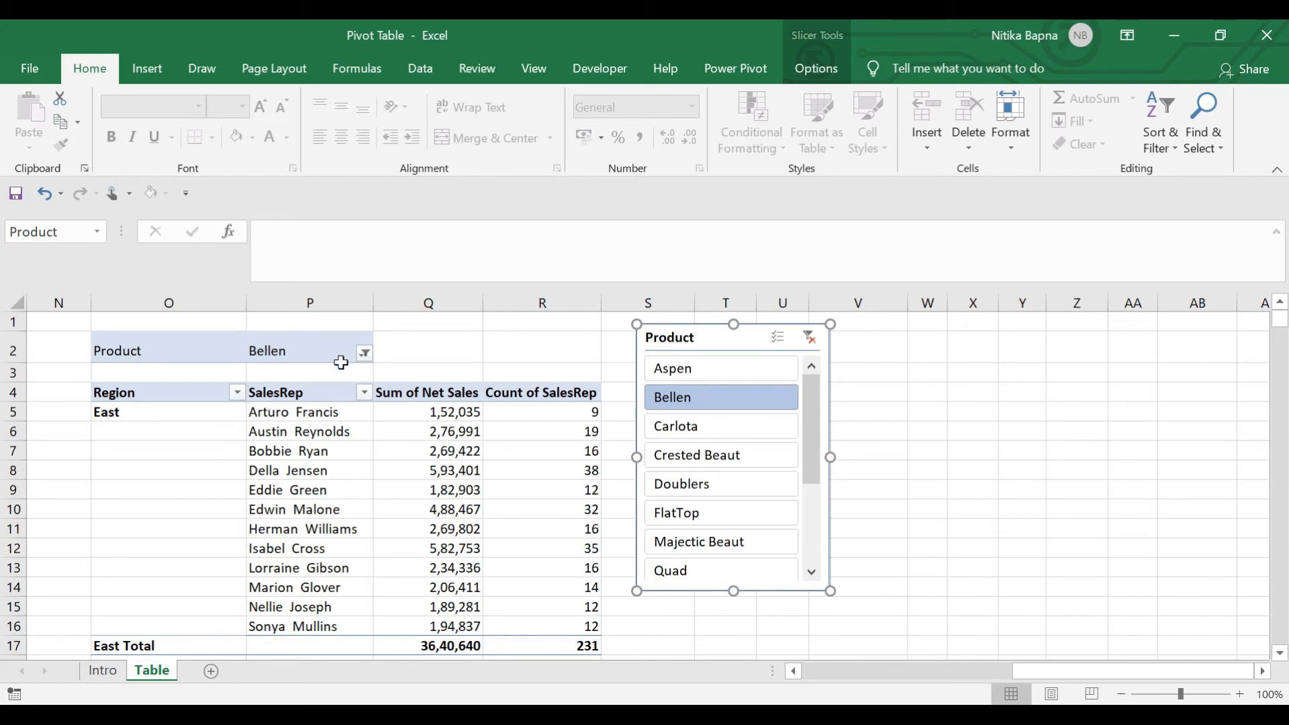
click(718, 372)
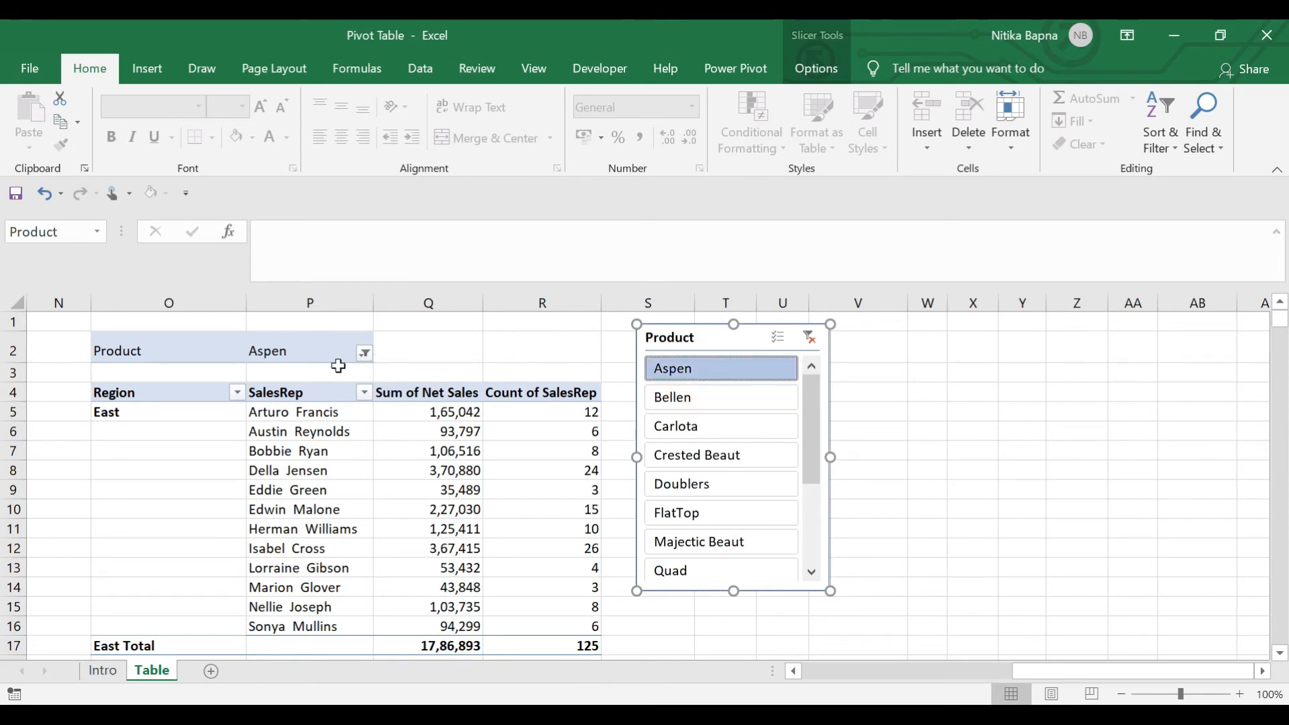
Clear the slicer filter back to all products and delete the Product slicer
click(812, 343)
key(Delete)
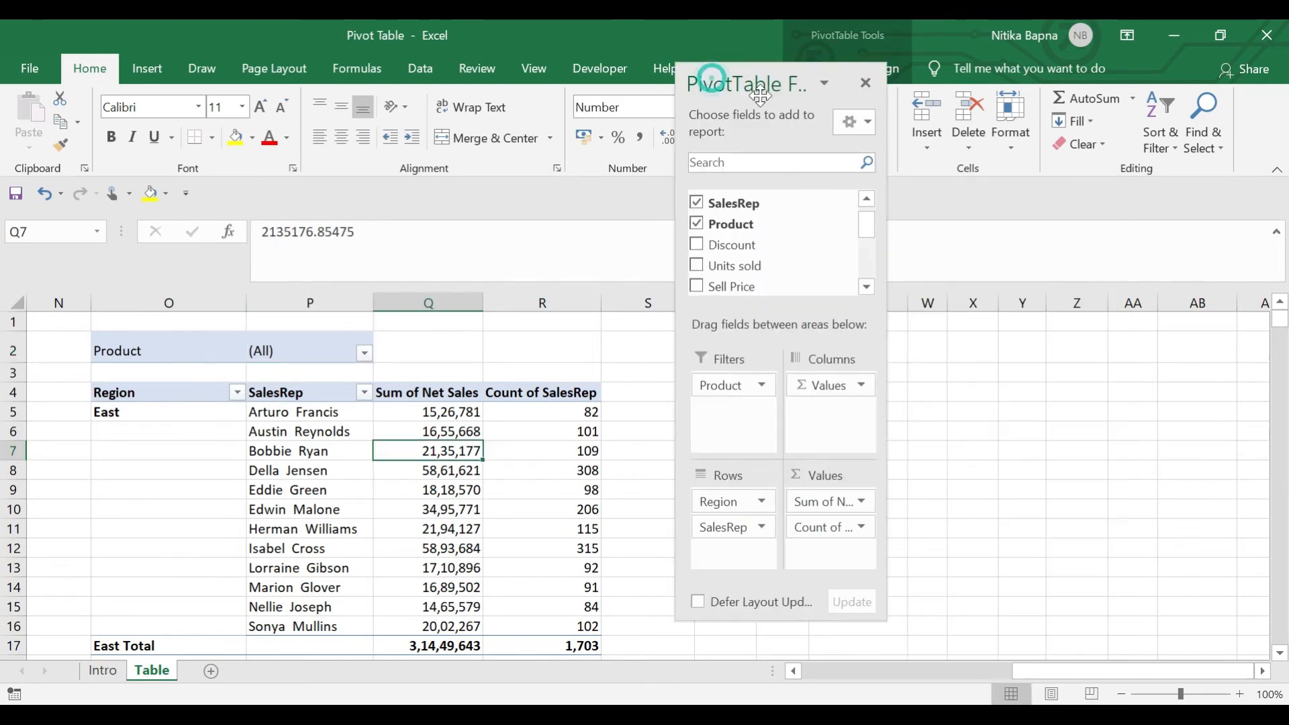
drag(711, 79, 1061, 278)
click(872, 70)
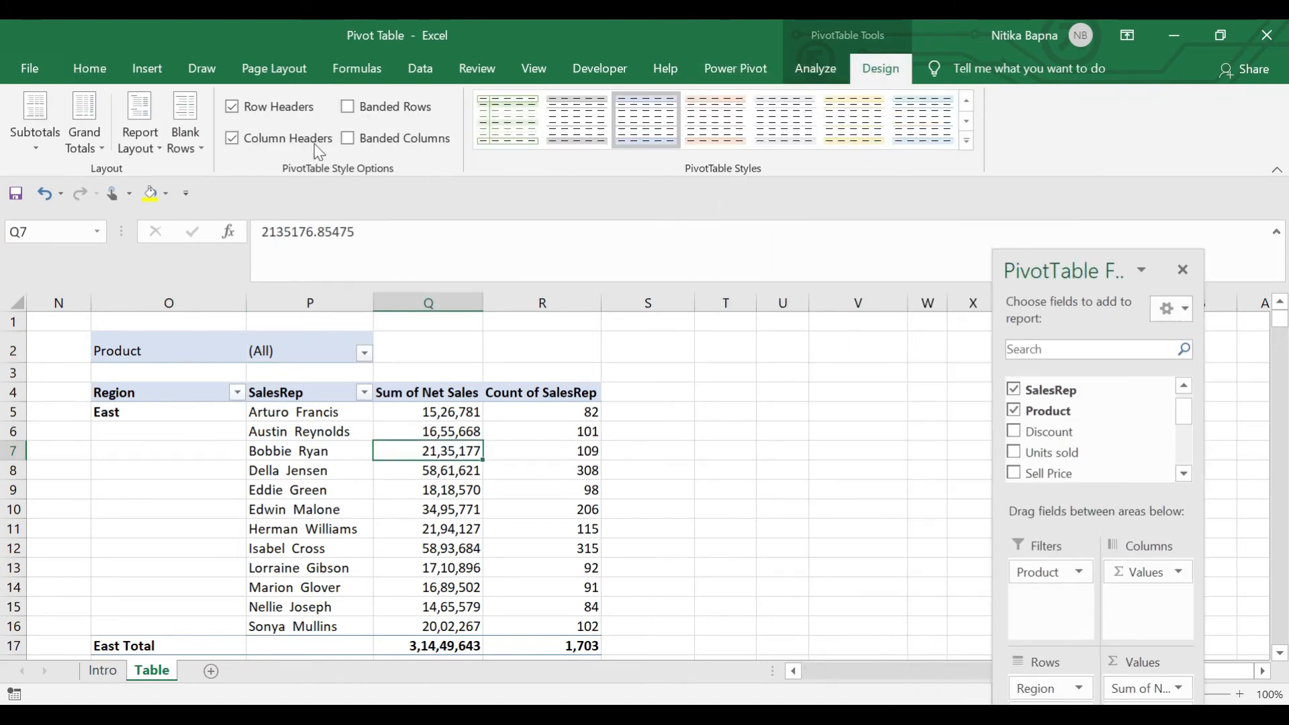
Keep Row Headers on and switch the pivot style from banded rows to banded columns
click(269, 114)
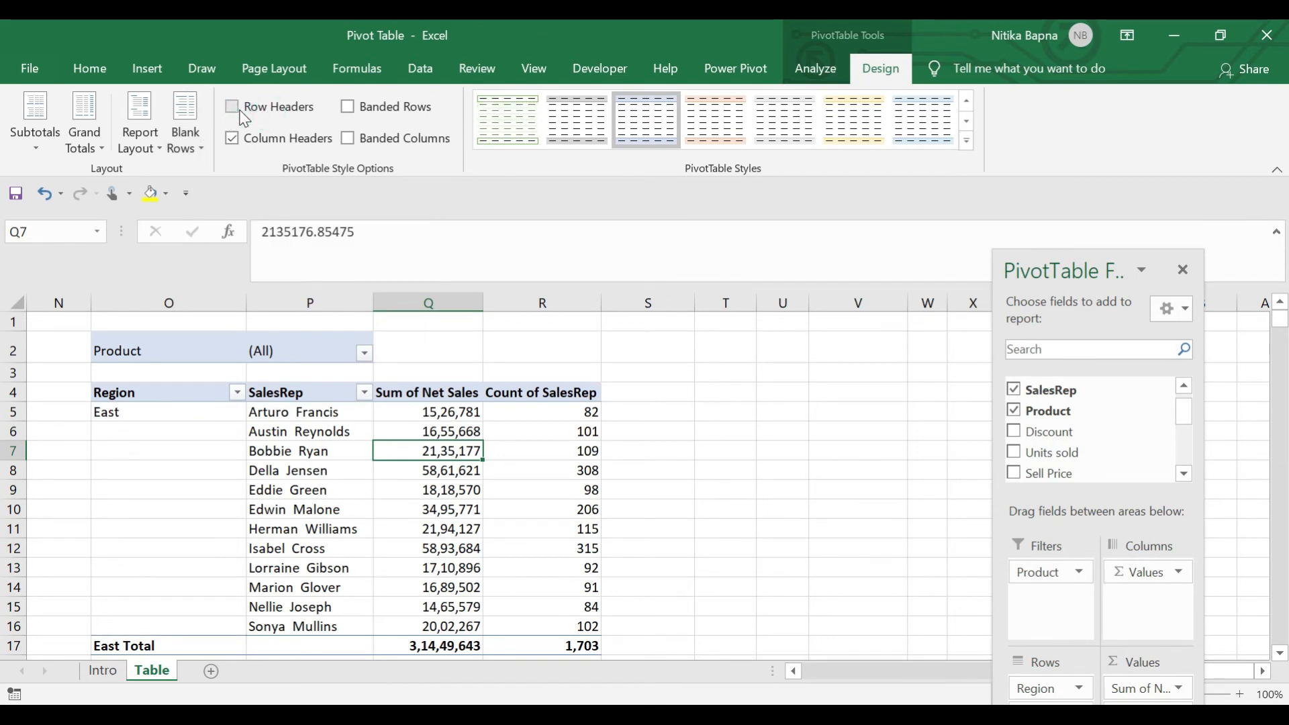
click(242, 114)
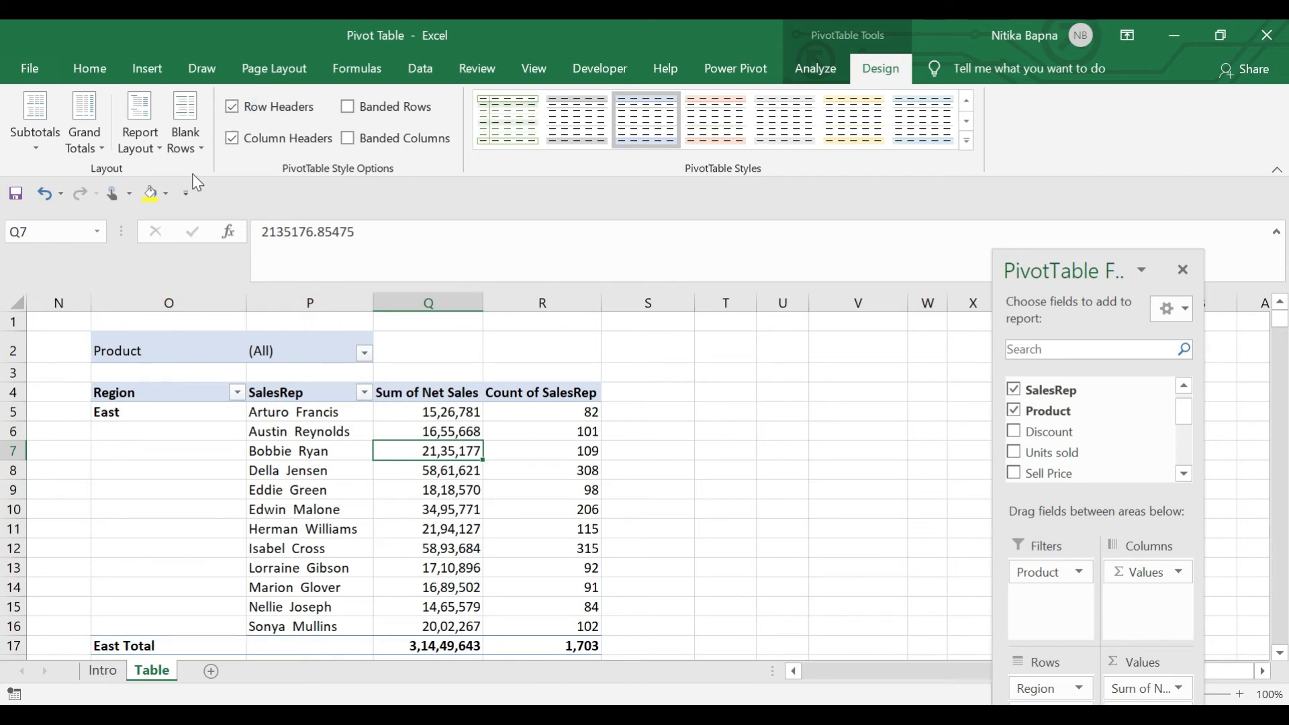
click(232, 106)
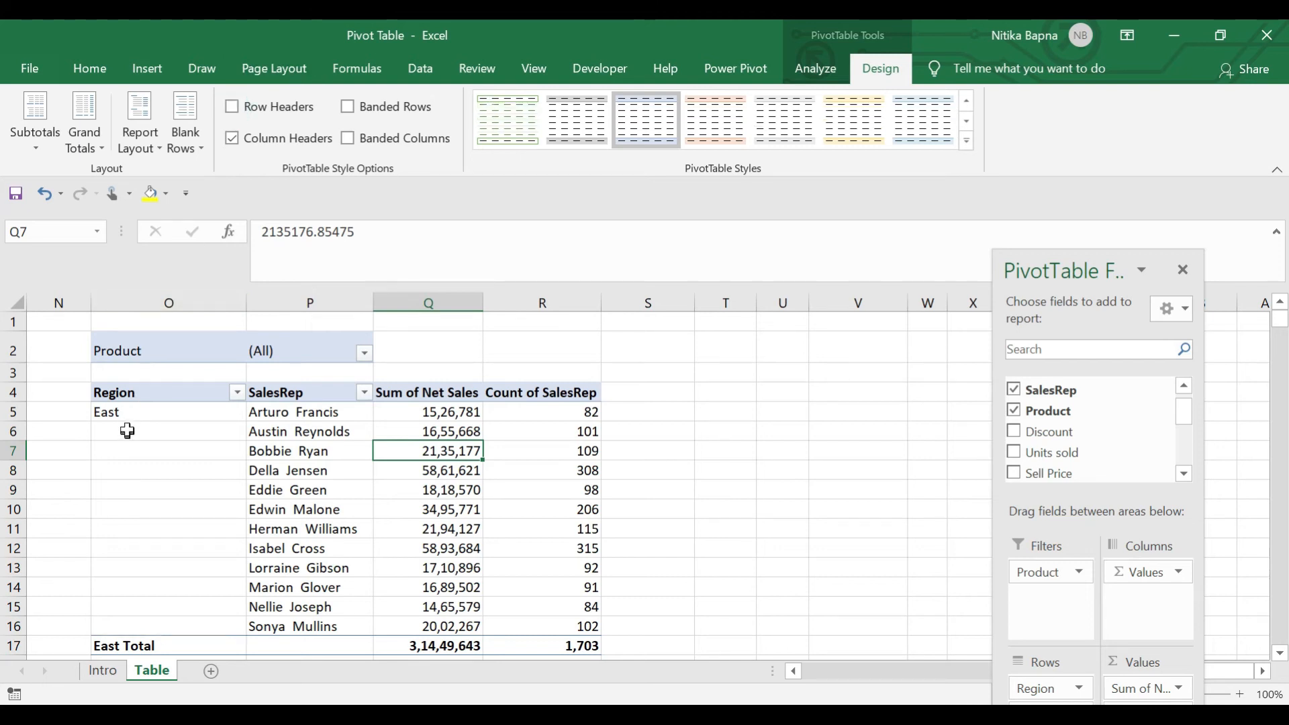
click(233, 107)
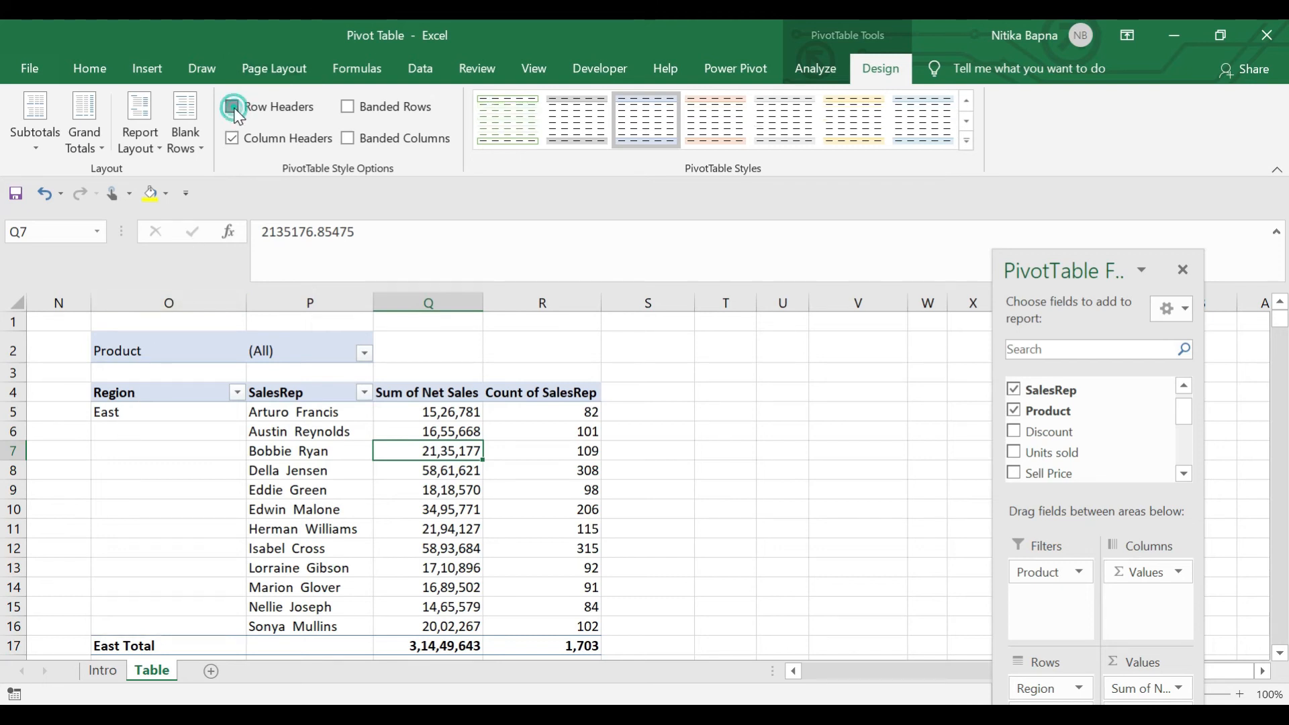
click(351, 113)
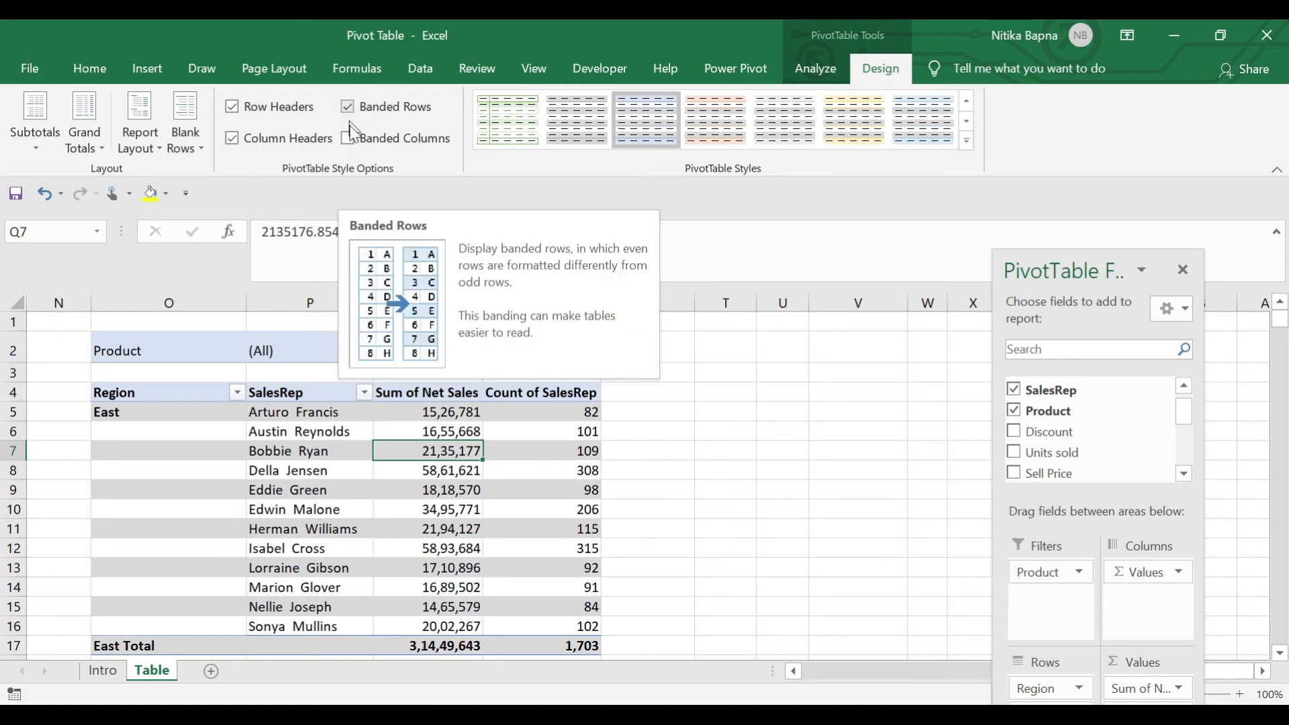
click(349, 139)
click(349, 108)
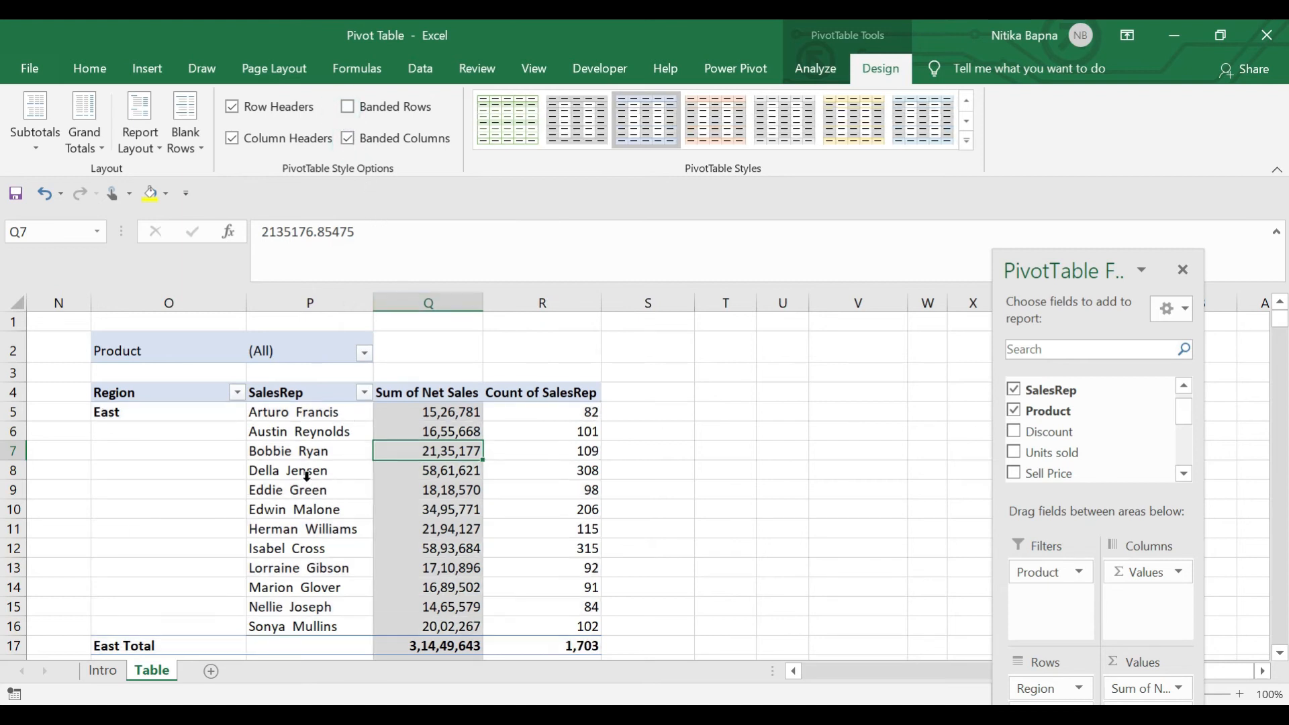
Hide the per-region subtotal rows with Do Not Show Subtotals
scroll(317, 420, down, 2)
scroll(317, 419, left, 3)
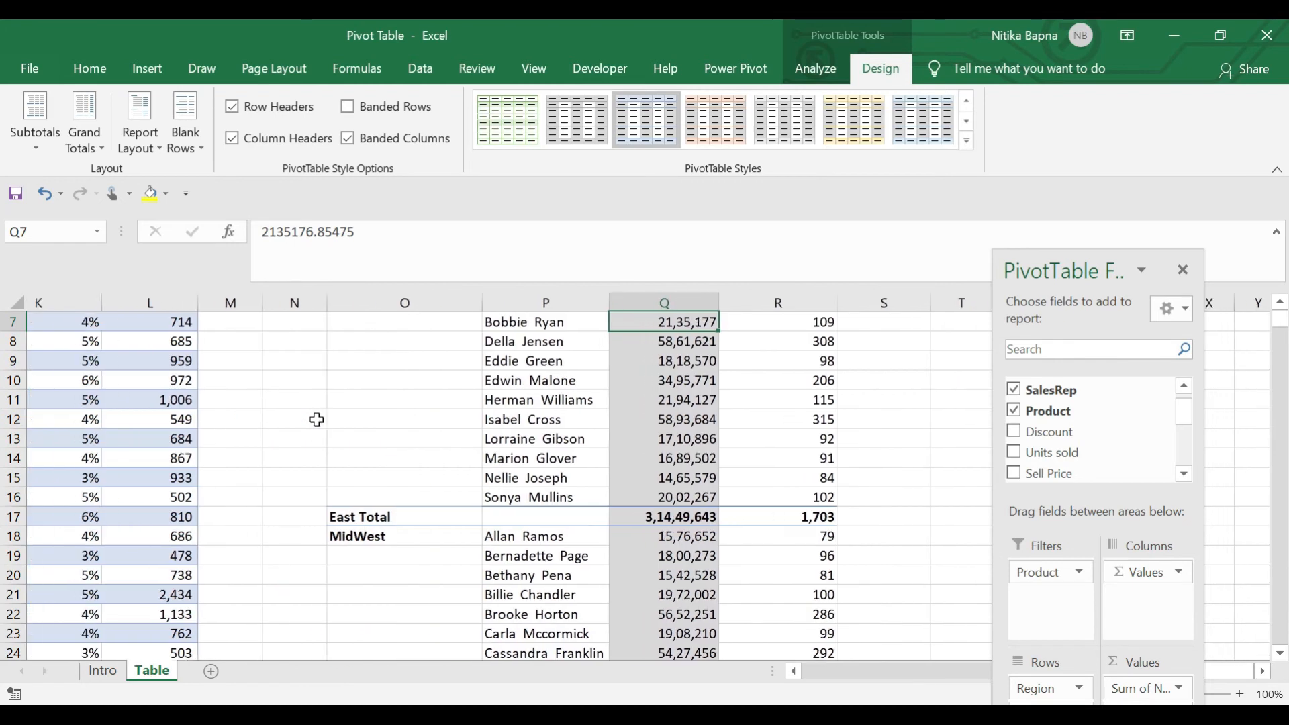
scroll(317, 419, up, 2)
scroll(317, 419, right, 1)
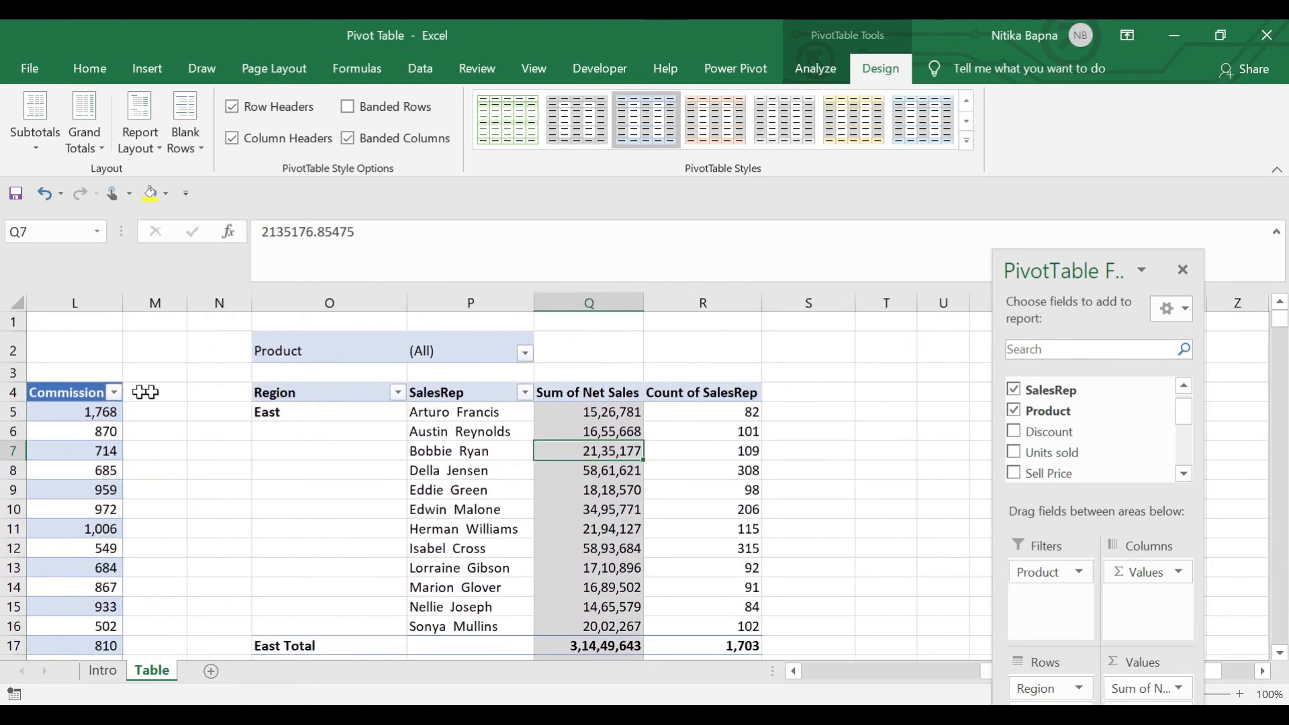
scroll(138, 156, down, 2)
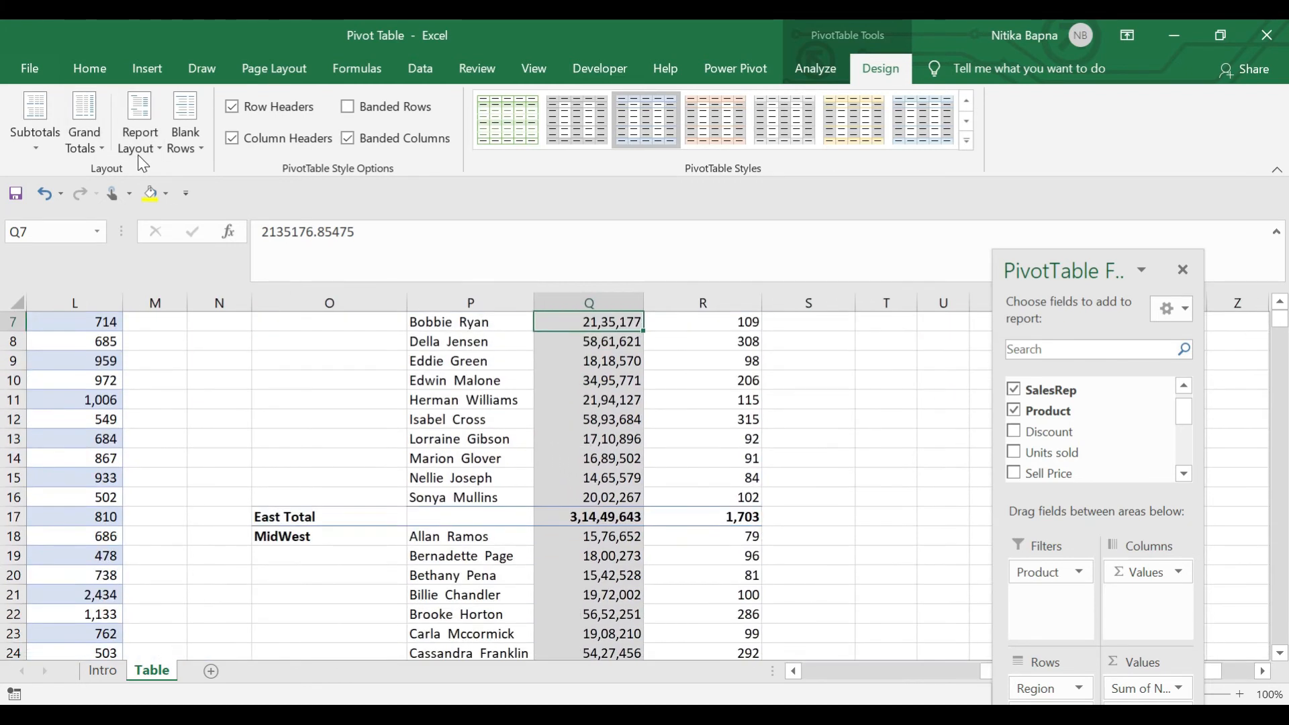
click(578, 534)
click(581, 517)
click(394, 526)
click(541, 515)
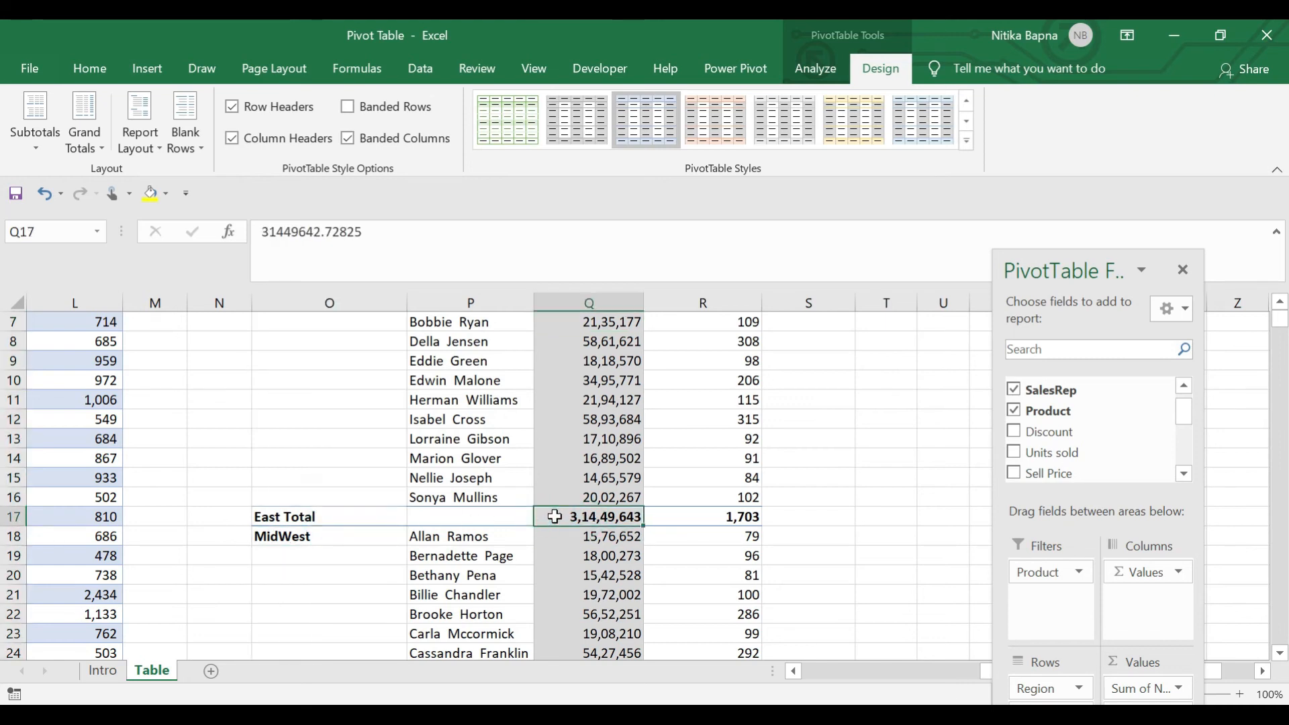
click(34, 152)
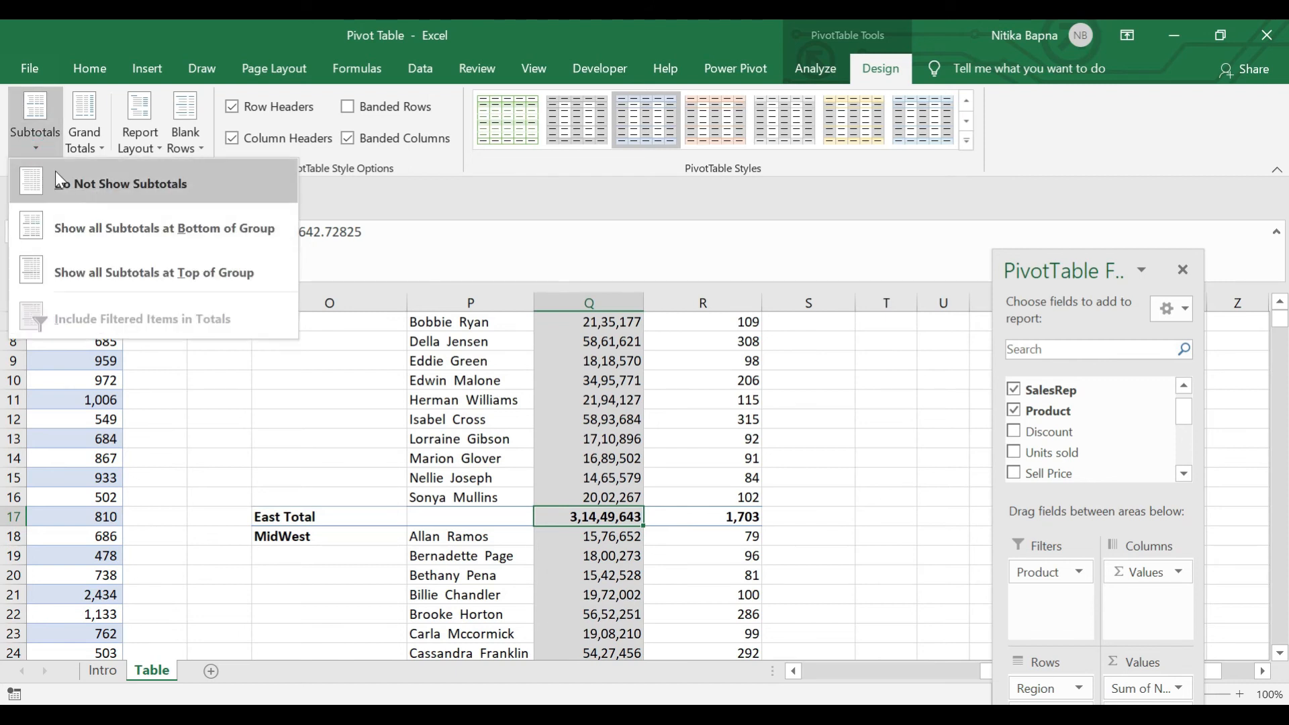
click(138, 196)
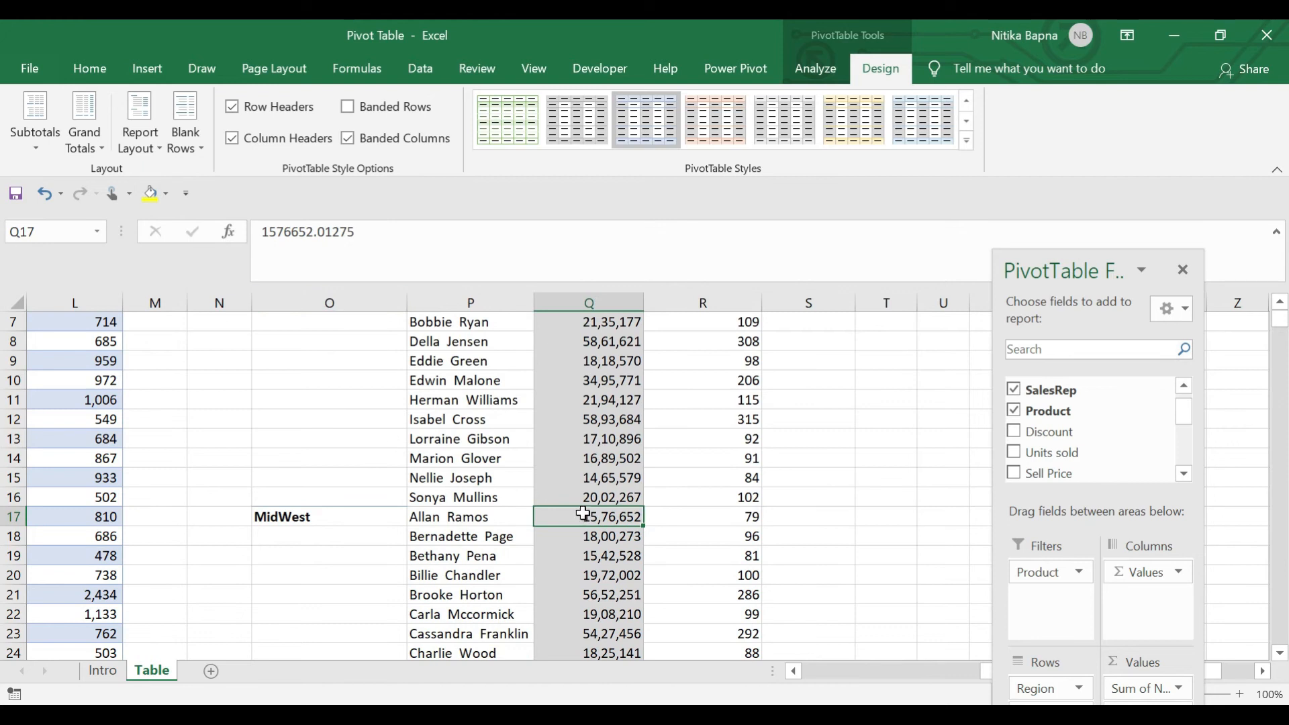
Check the Grand Total row at the bottom of the net sales and count columns
click(81, 148)
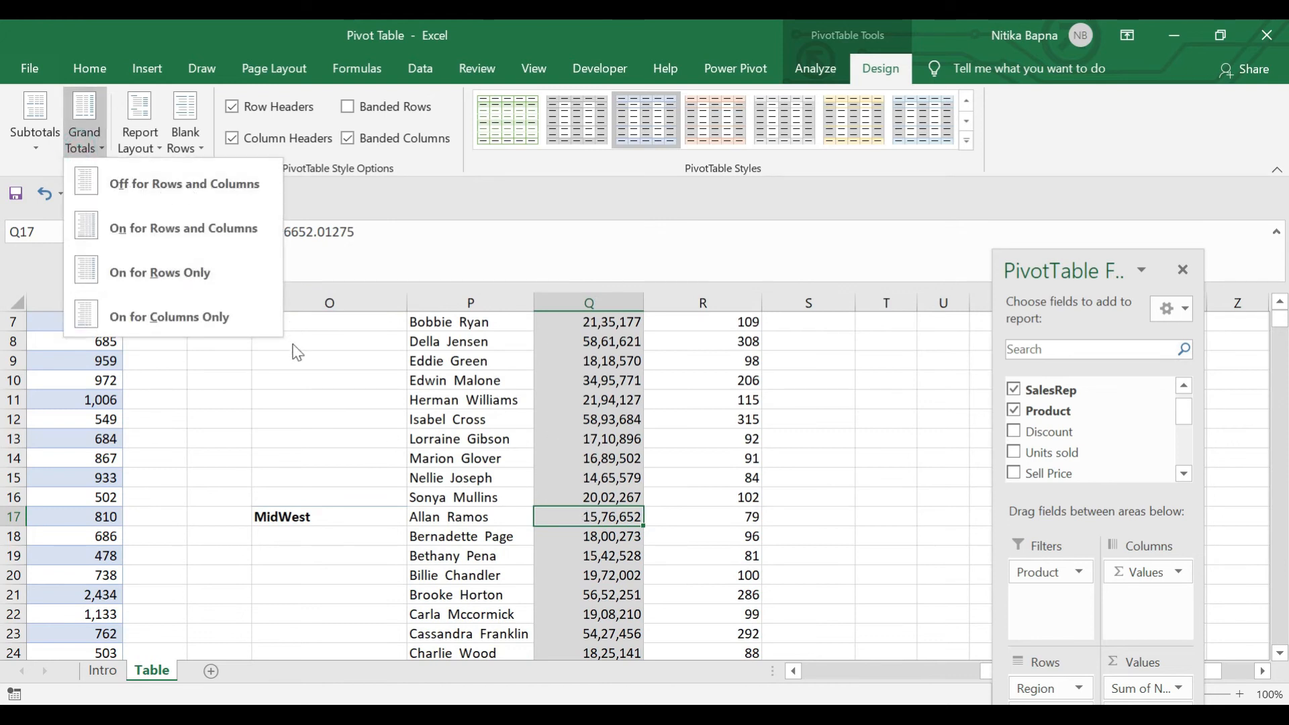
key(Escape)
key(Right)
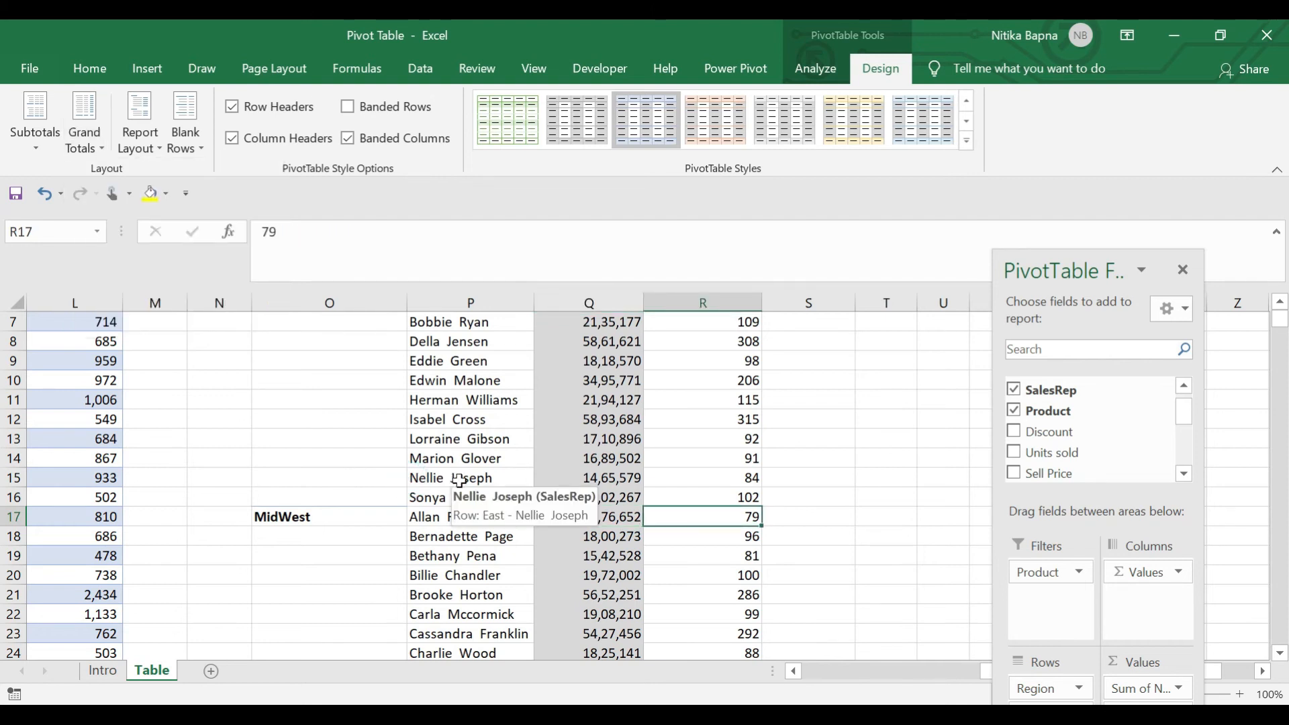
key(ctrl+Down)
key(Left)
key(Right)
key(Left)
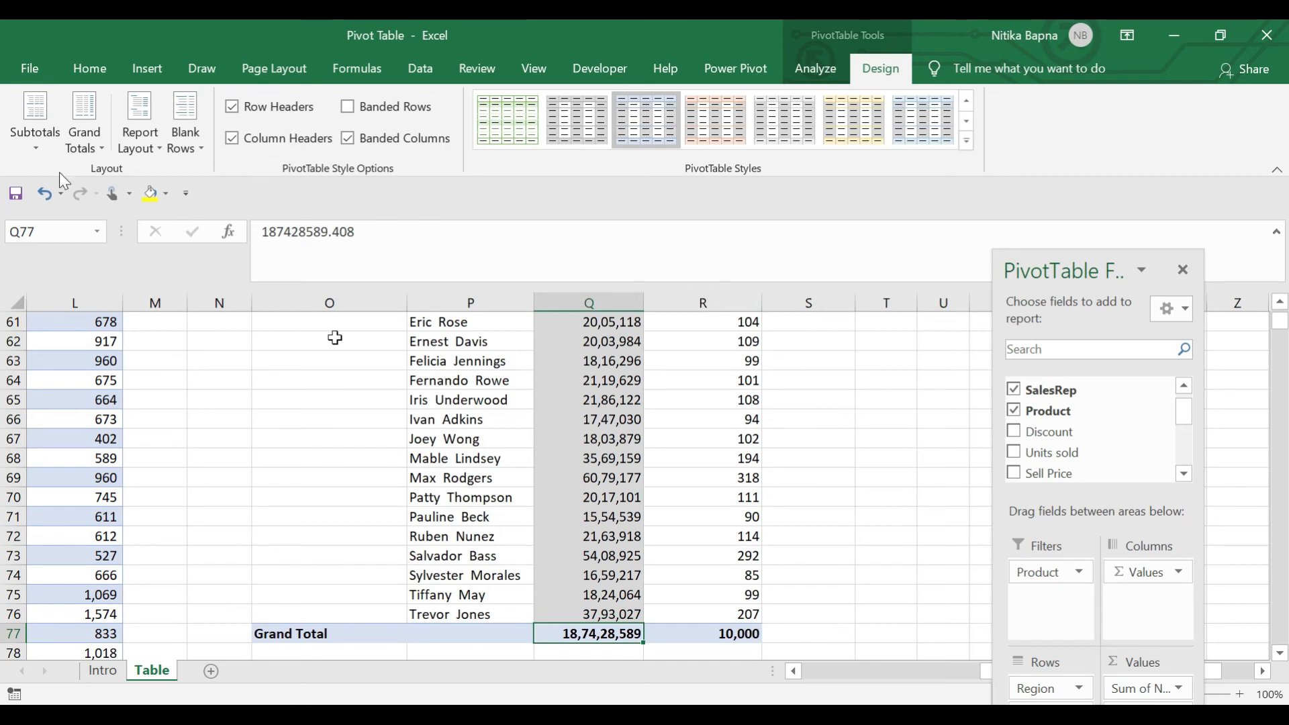
Turn grand totals off for rows and columns and check the empty total row
click(92, 150)
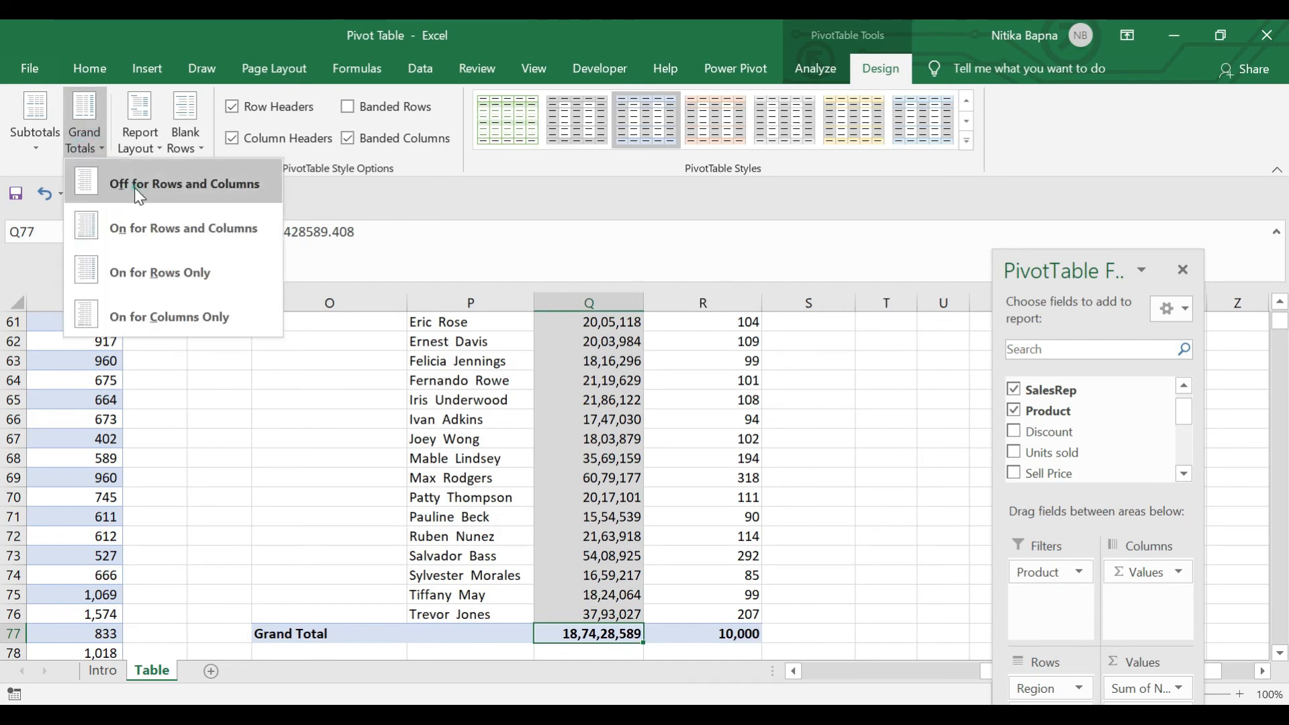
click(134, 188)
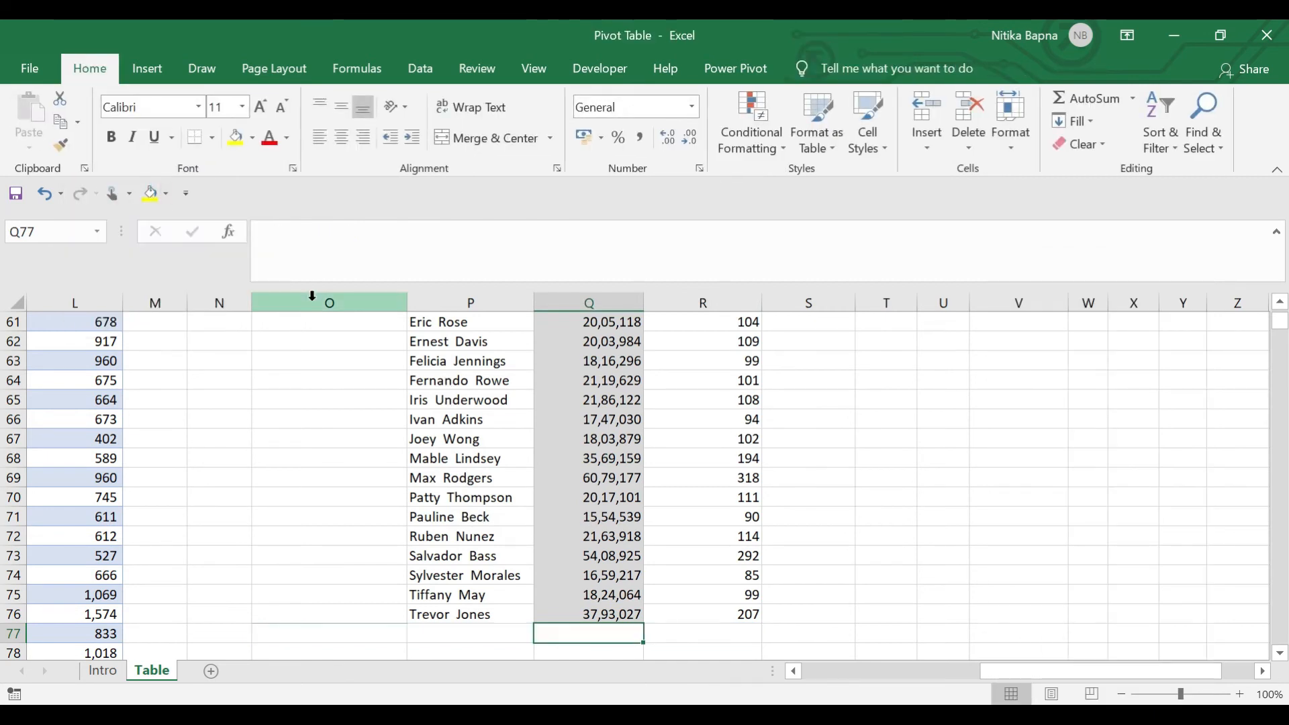
key(Right)
key(Up)
key(Left)
key(Left)
key(Right)
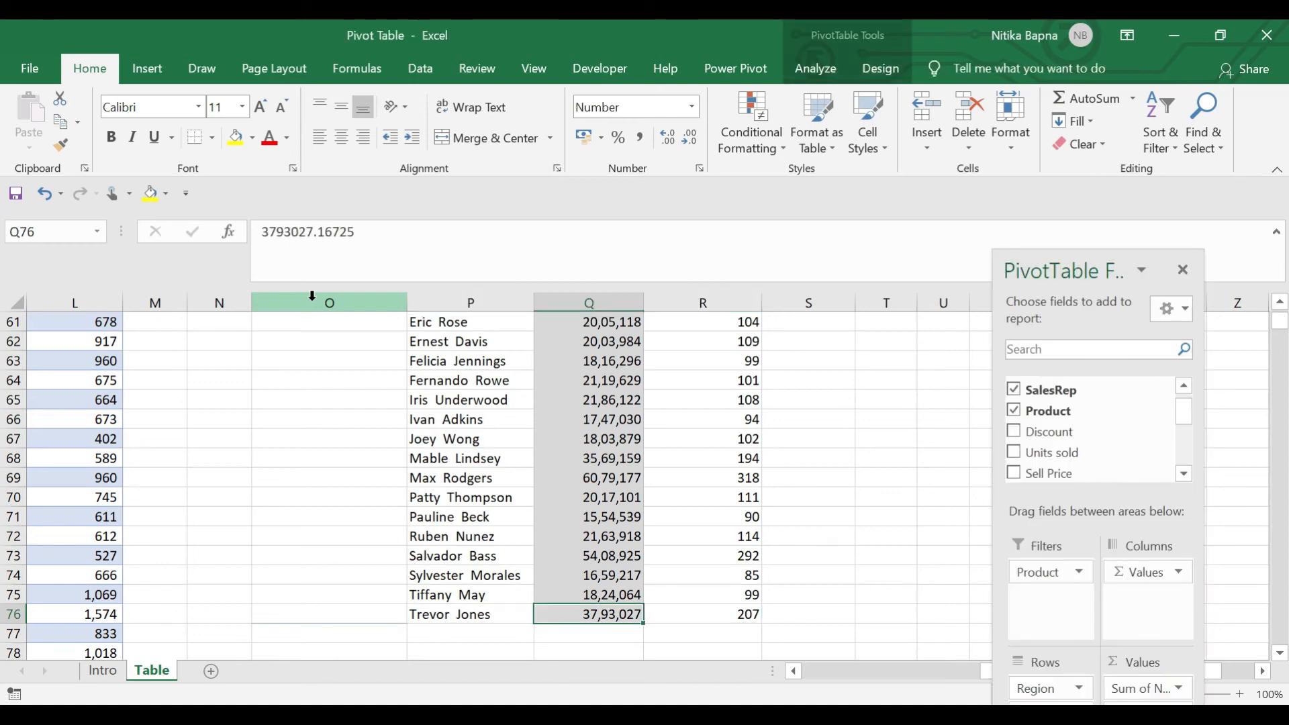
key(Right)
key(Down)
key(Left)
key(Up)
Turn grand totals back on for rows and columns
click(585, 444)
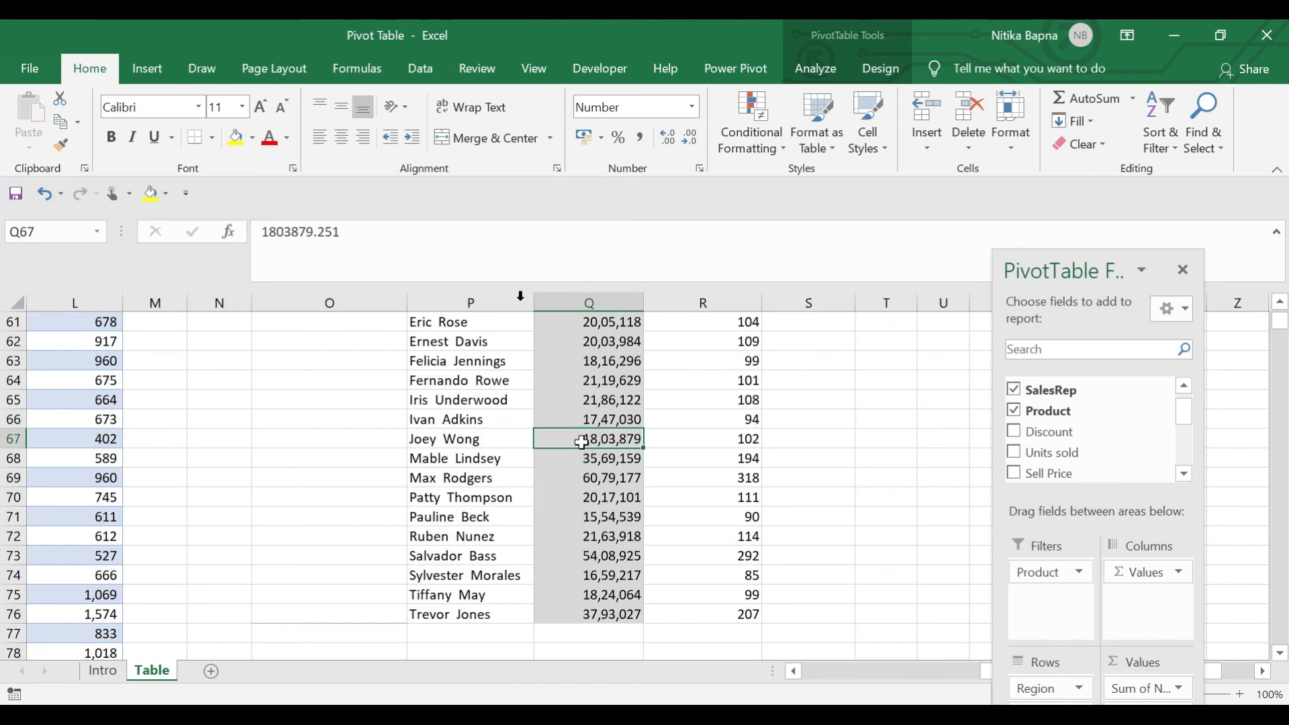
click(881, 69)
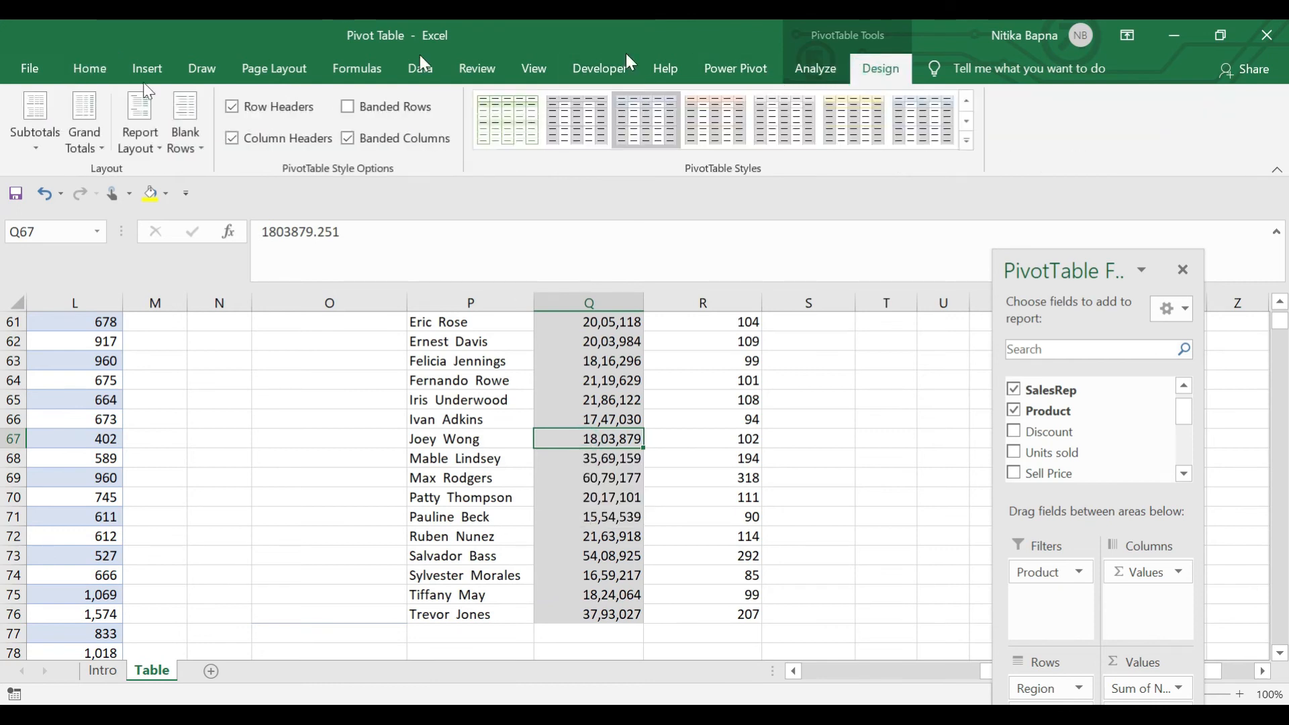
click(85, 148)
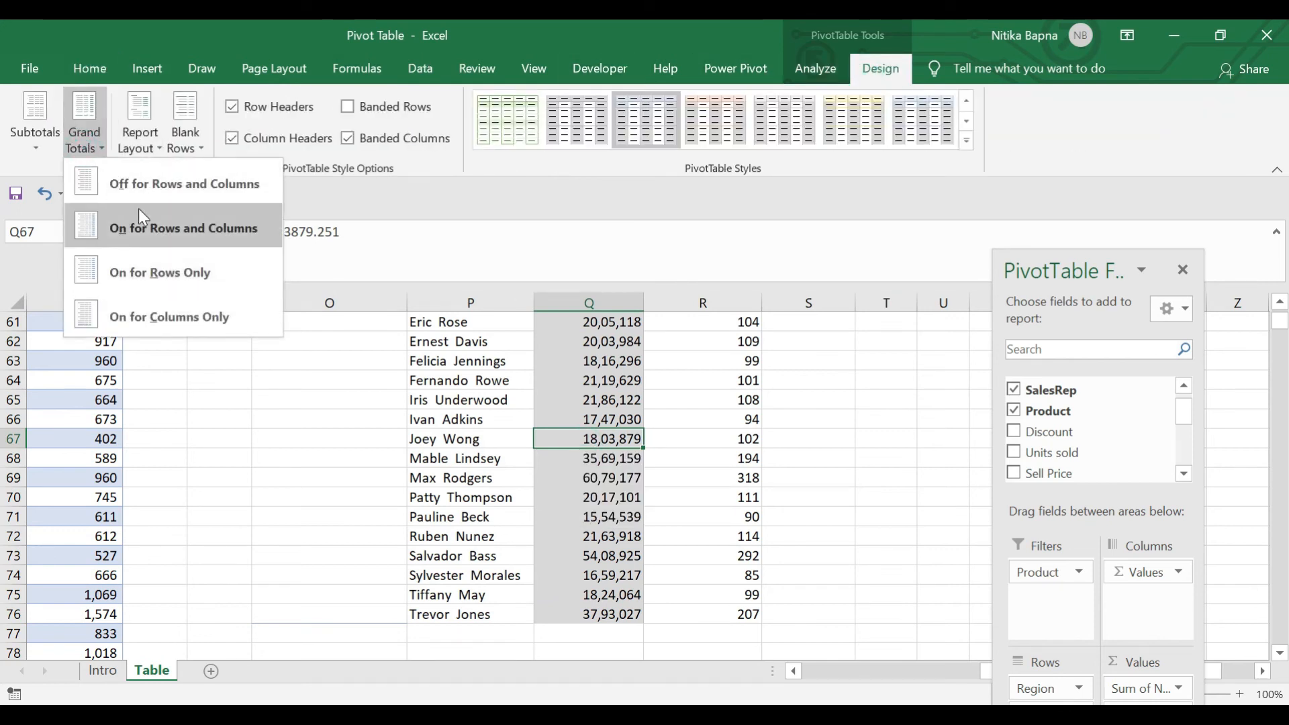
click(139, 230)
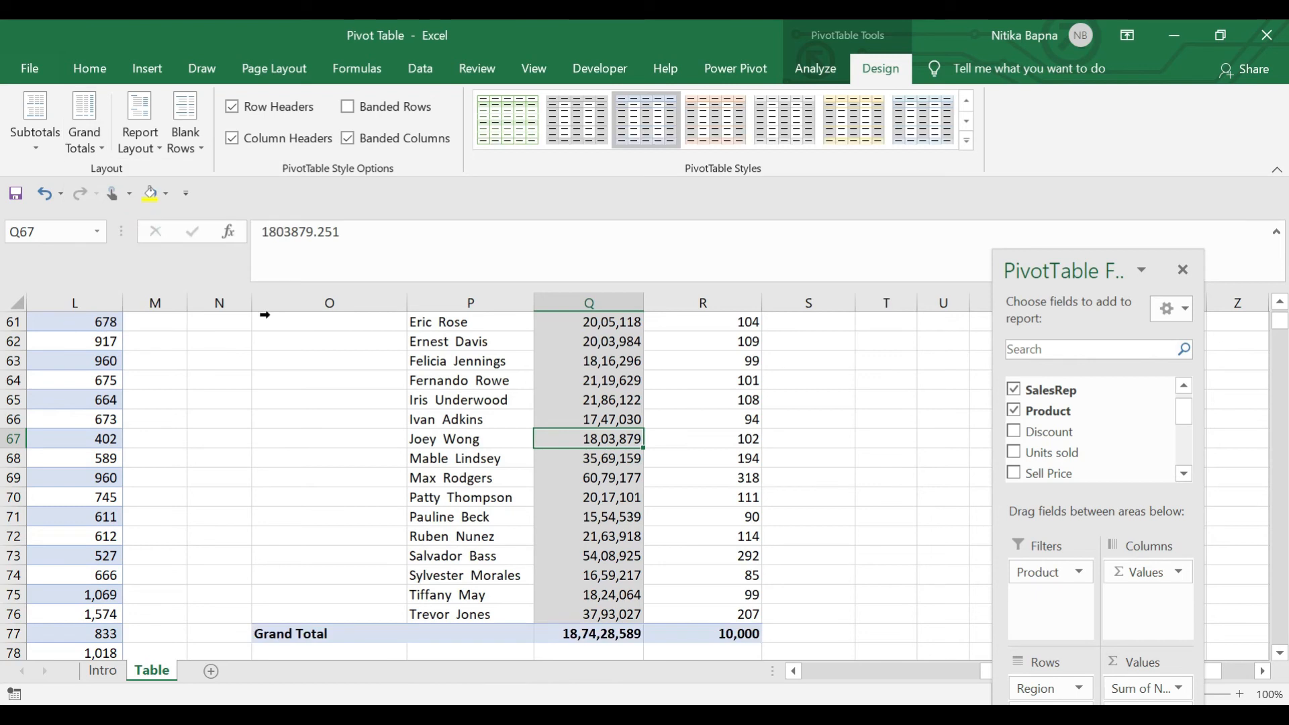
key(ctrl+Up)
key(ctrl+Left)
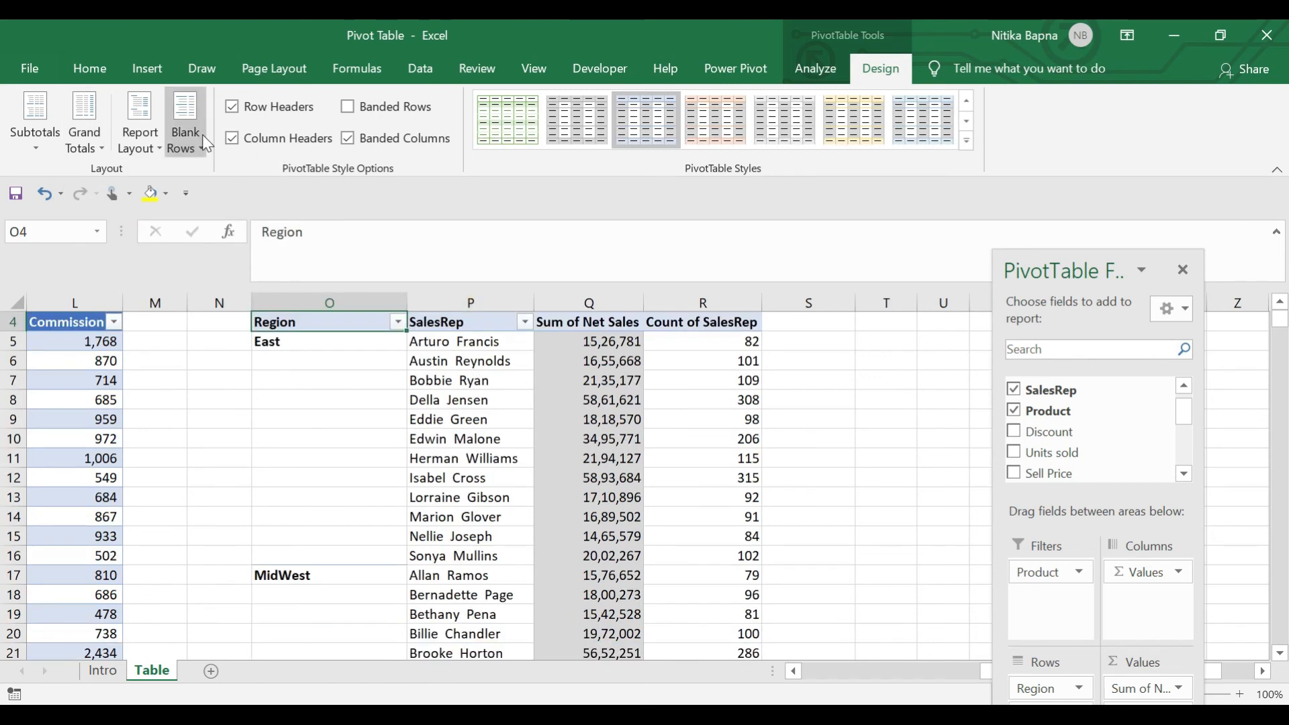
click(142, 142)
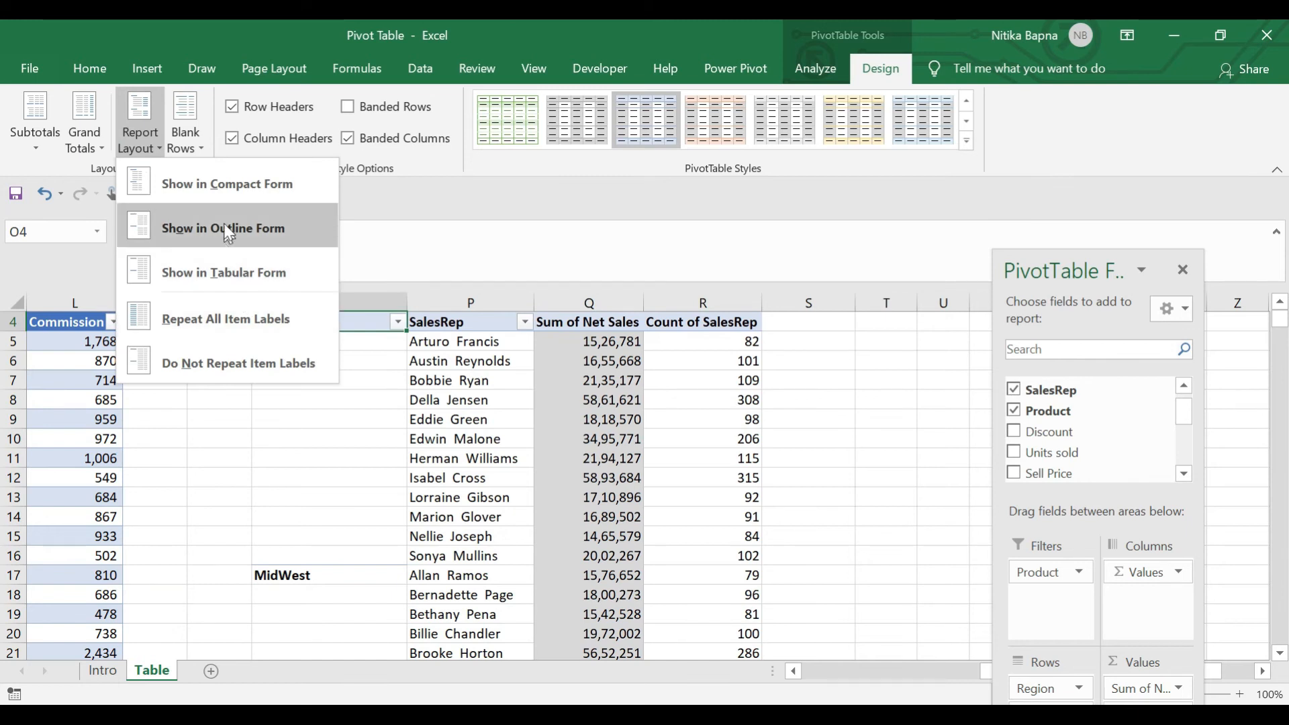
Try the pivot table in compact form, then switch it to outline form
click(226, 199)
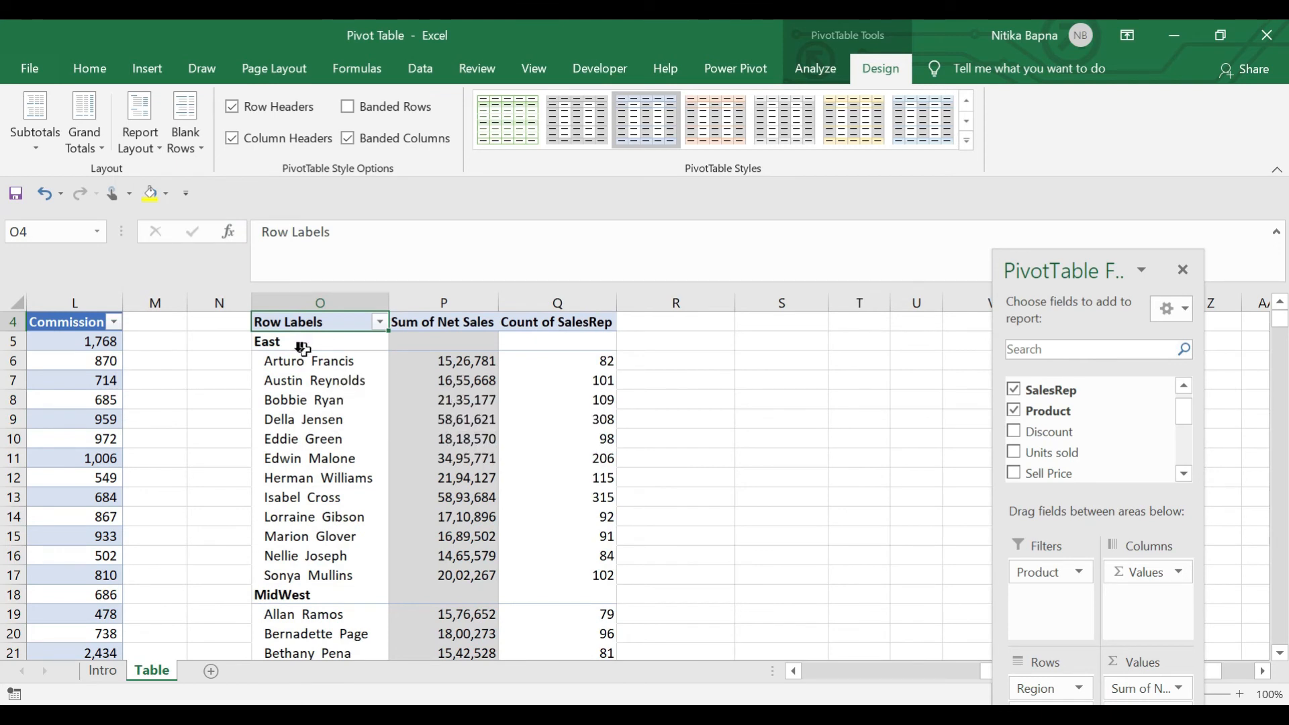
click(141, 127)
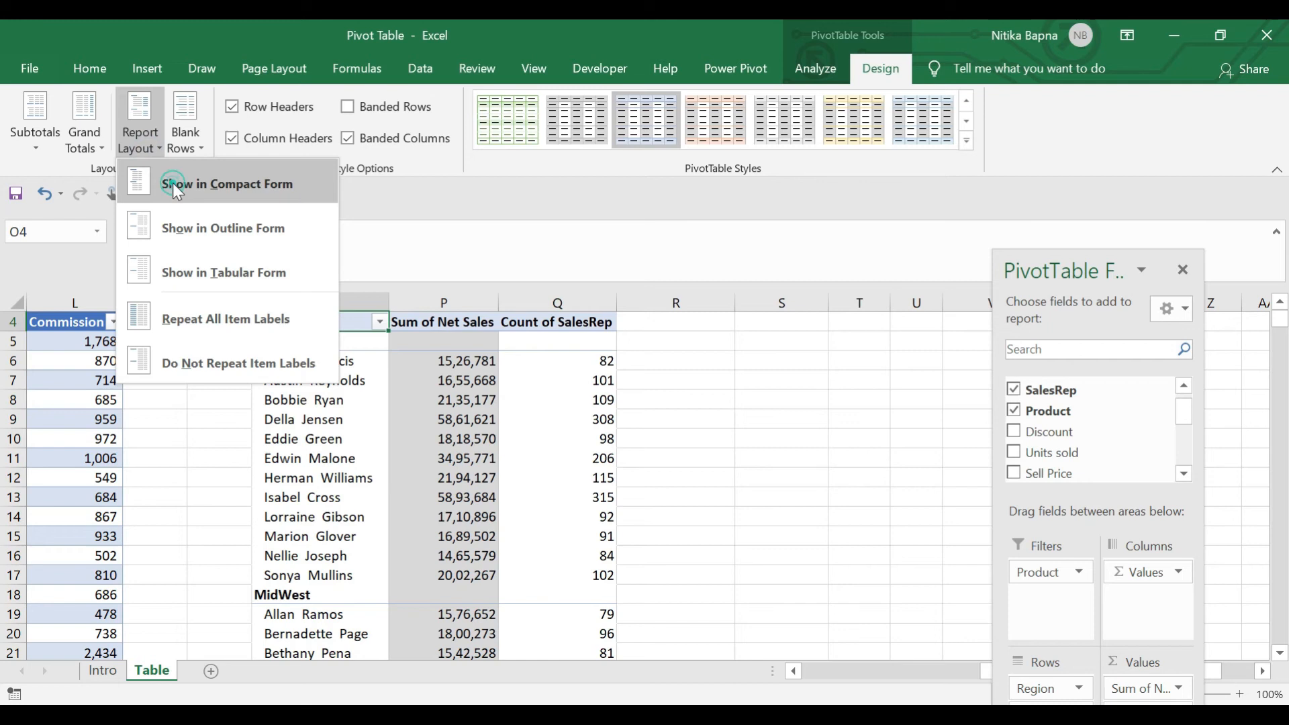
click(172, 183)
click(147, 146)
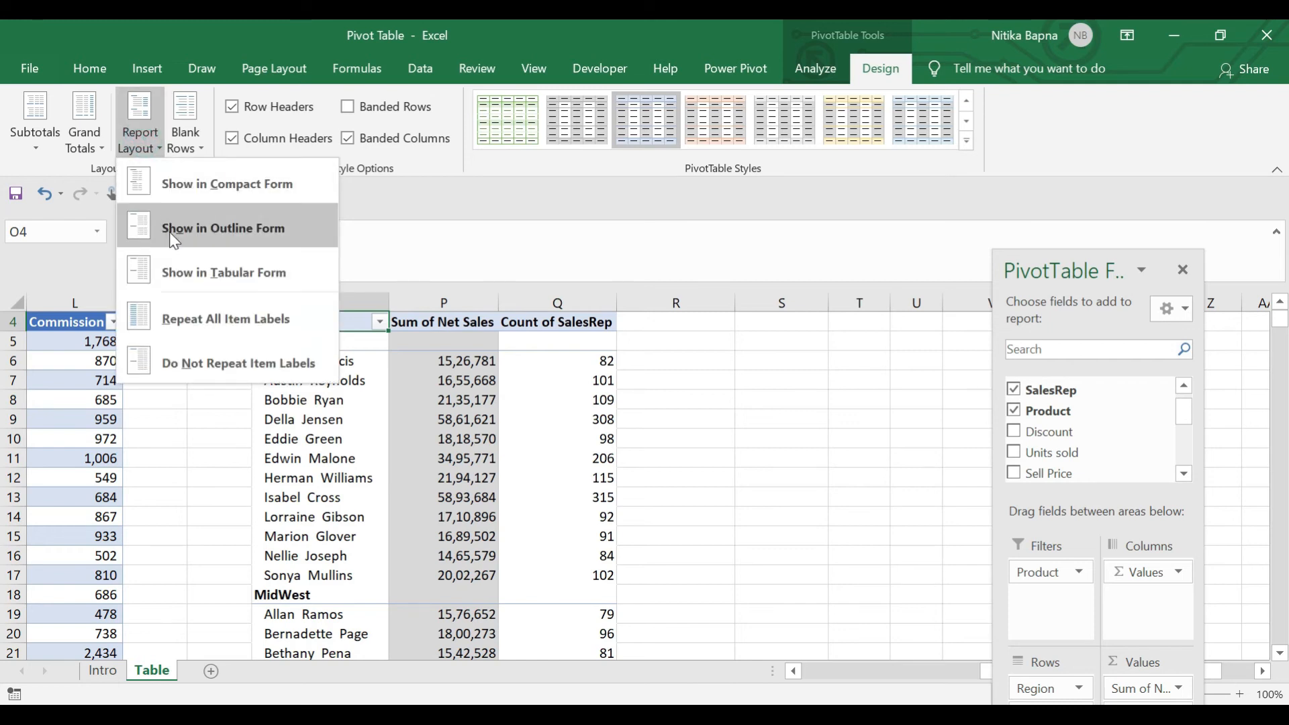
click(172, 233)
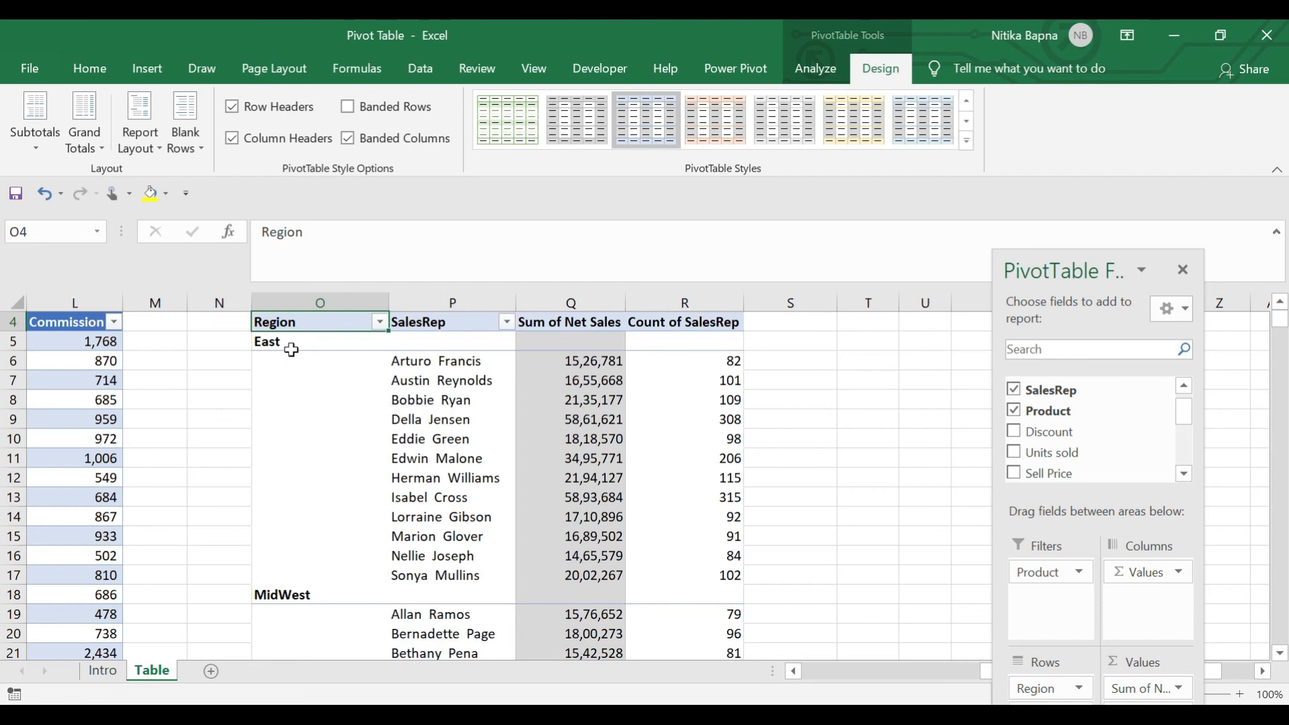
click(348, 463)
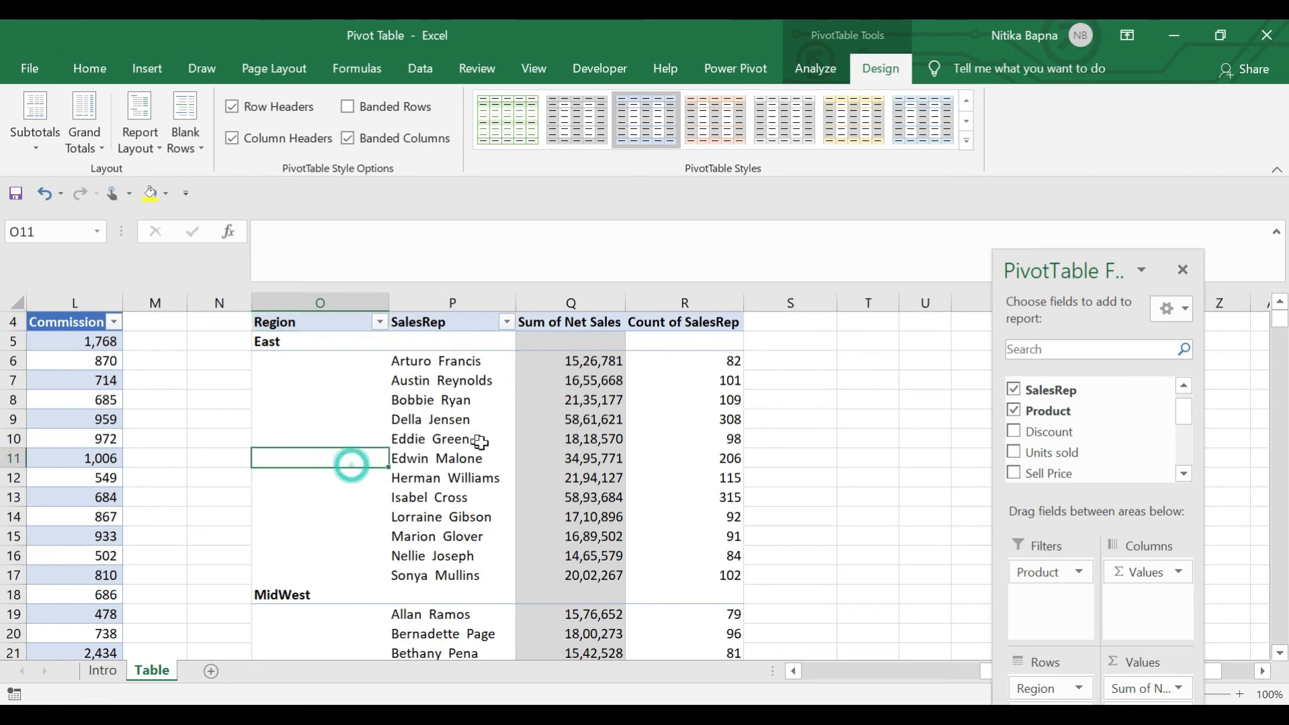
click(490, 445)
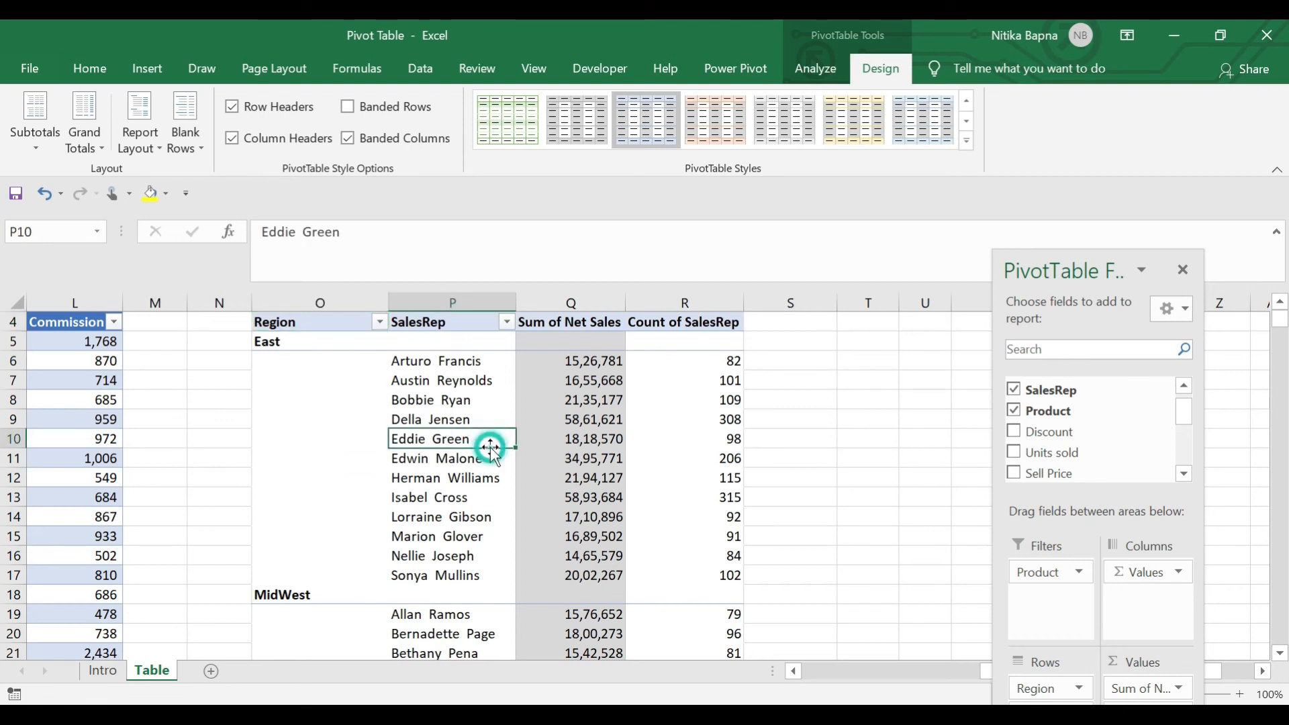
Compare tabular and outline report layouts, settling on tabular form
click(126, 138)
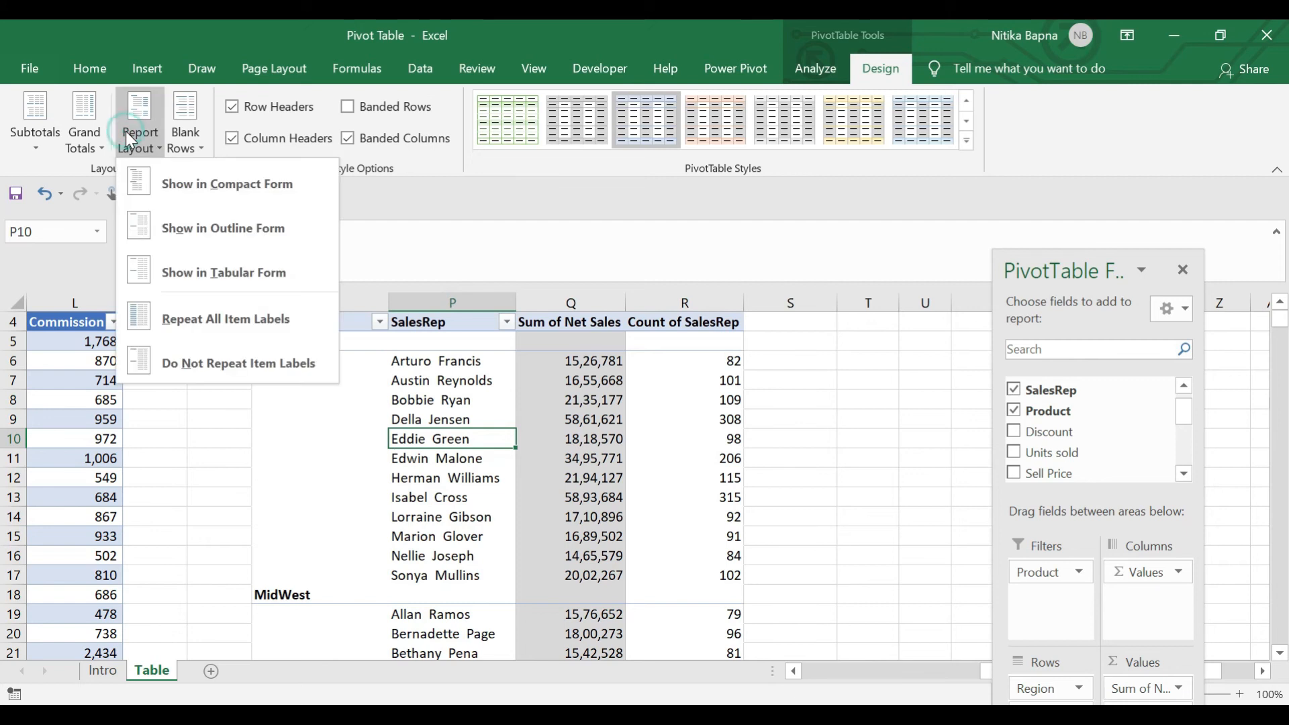
click(209, 270)
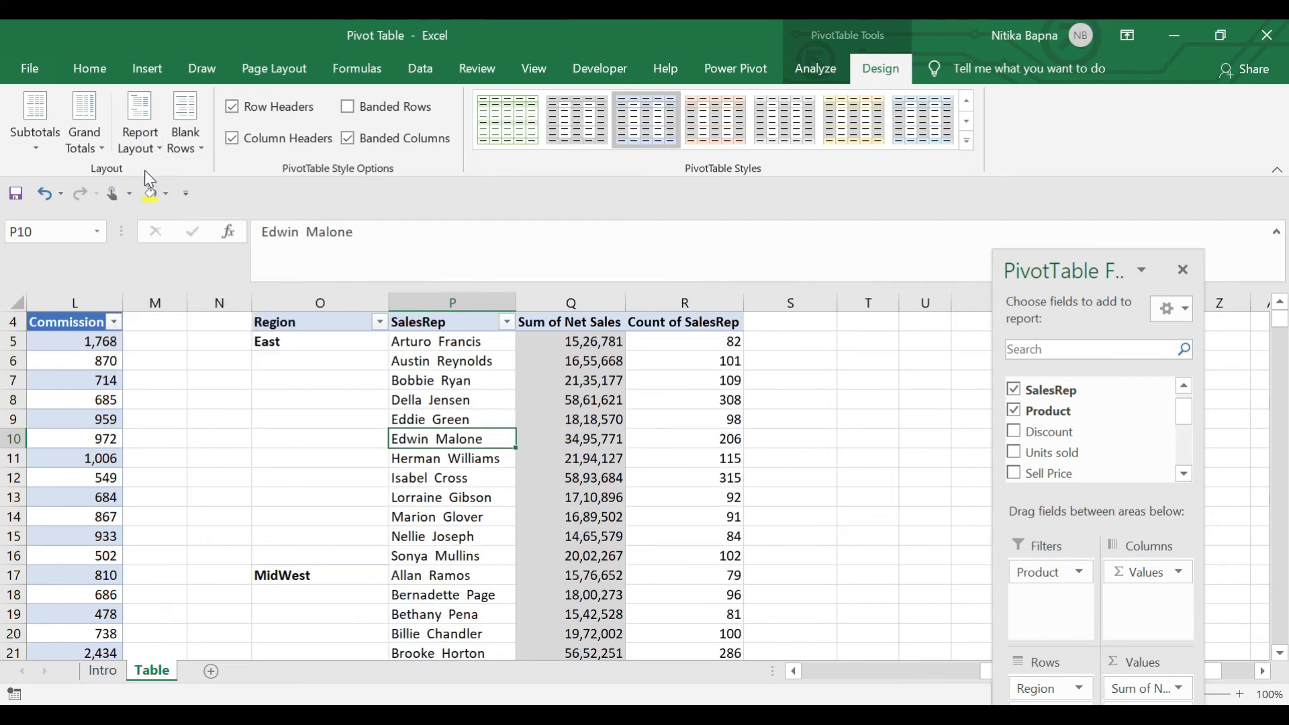
click(138, 149)
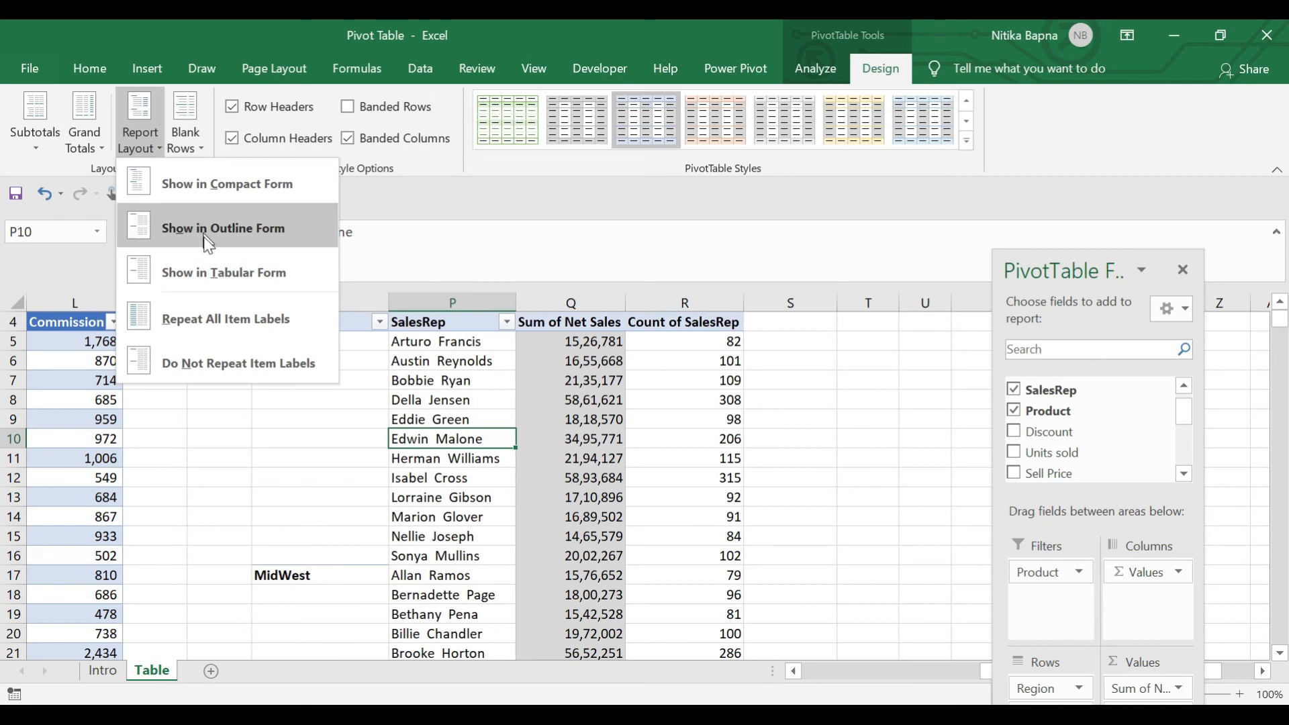
click(210, 229)
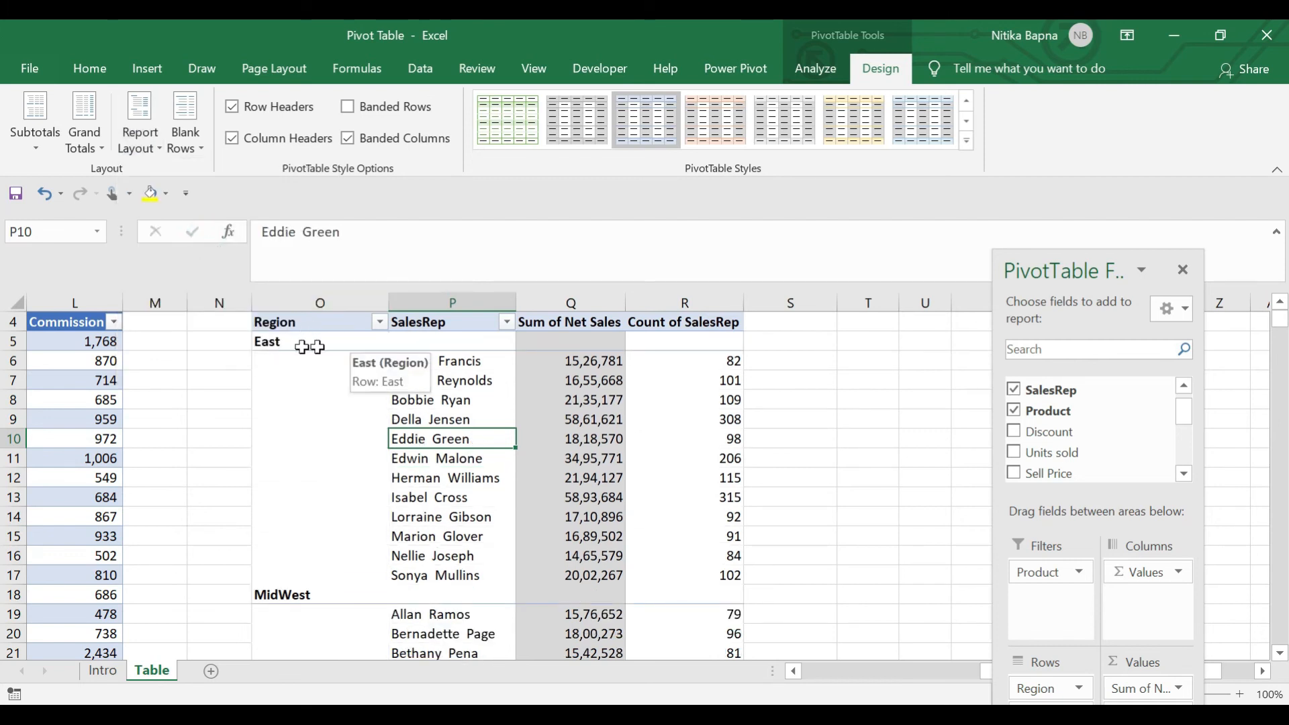
click(454, 341)
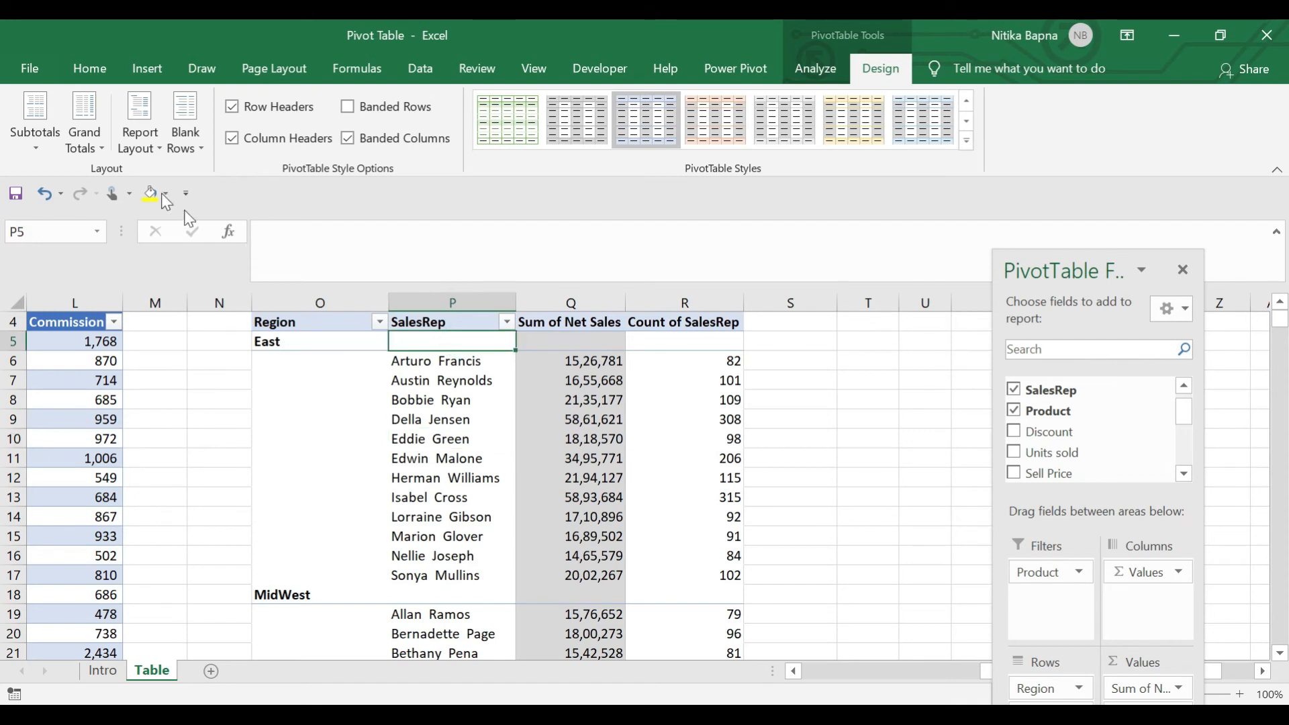
click(139, 151)
click(223, 268)
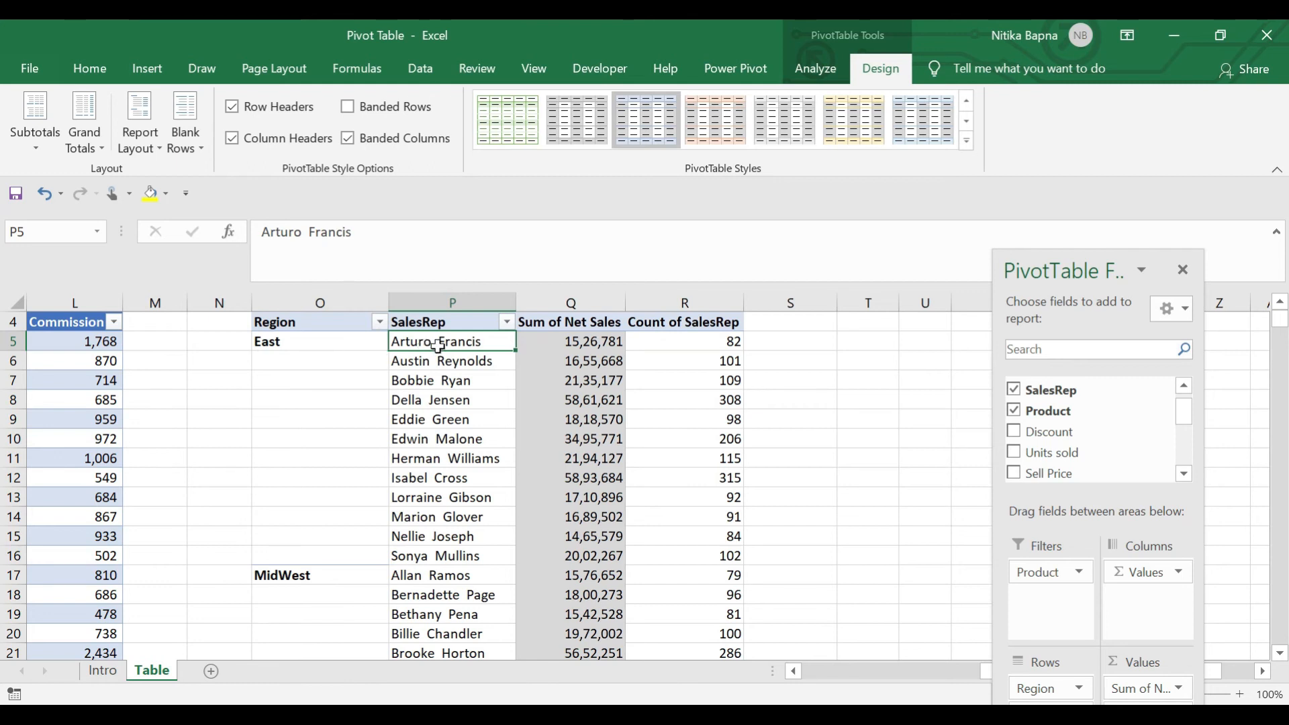
Try repeating all item labels, then set labels to Do Not Repeat Item Labels
click(139, 141)
click(231, 334)
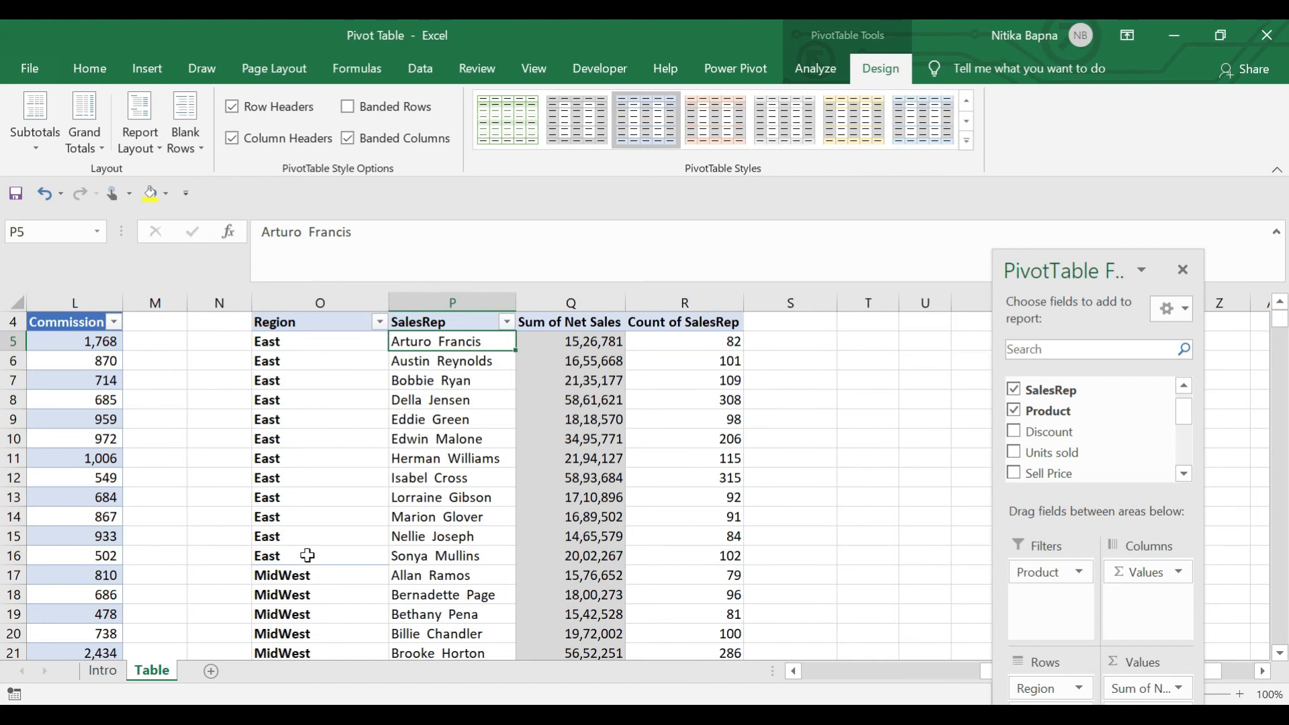
key(Left)
click(143, 153)
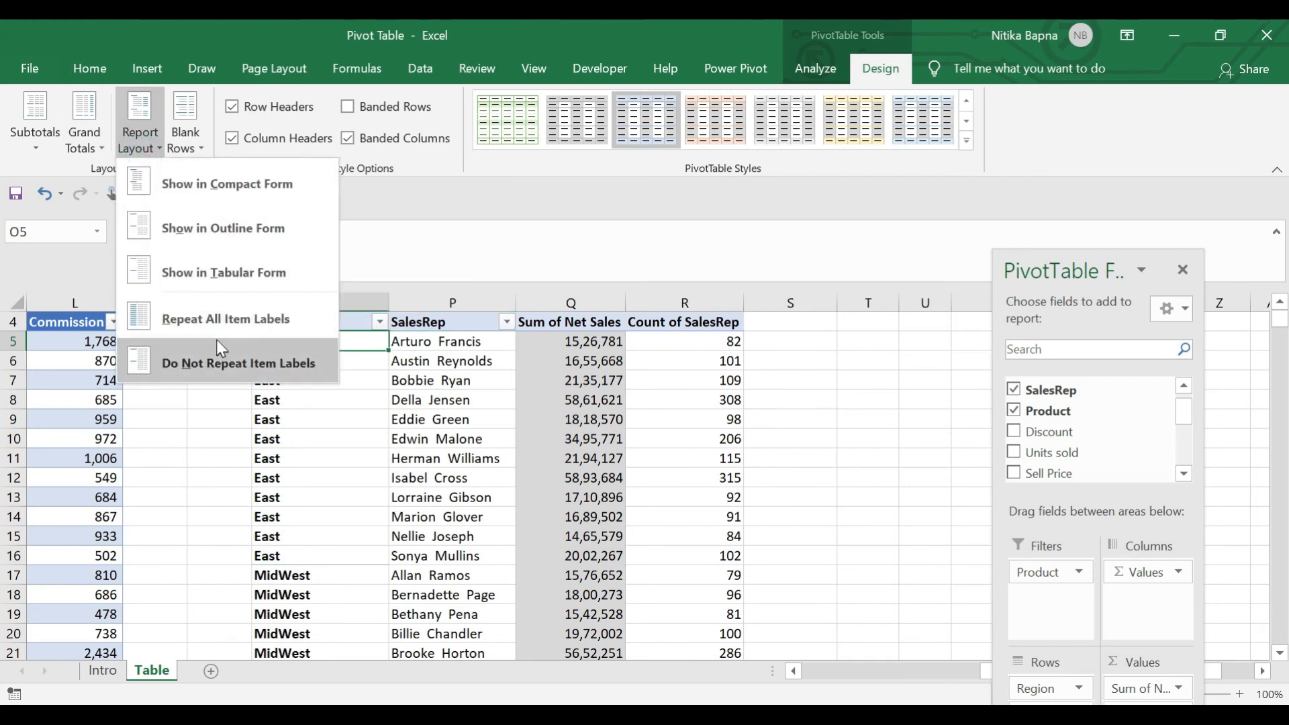
click(232, 383)
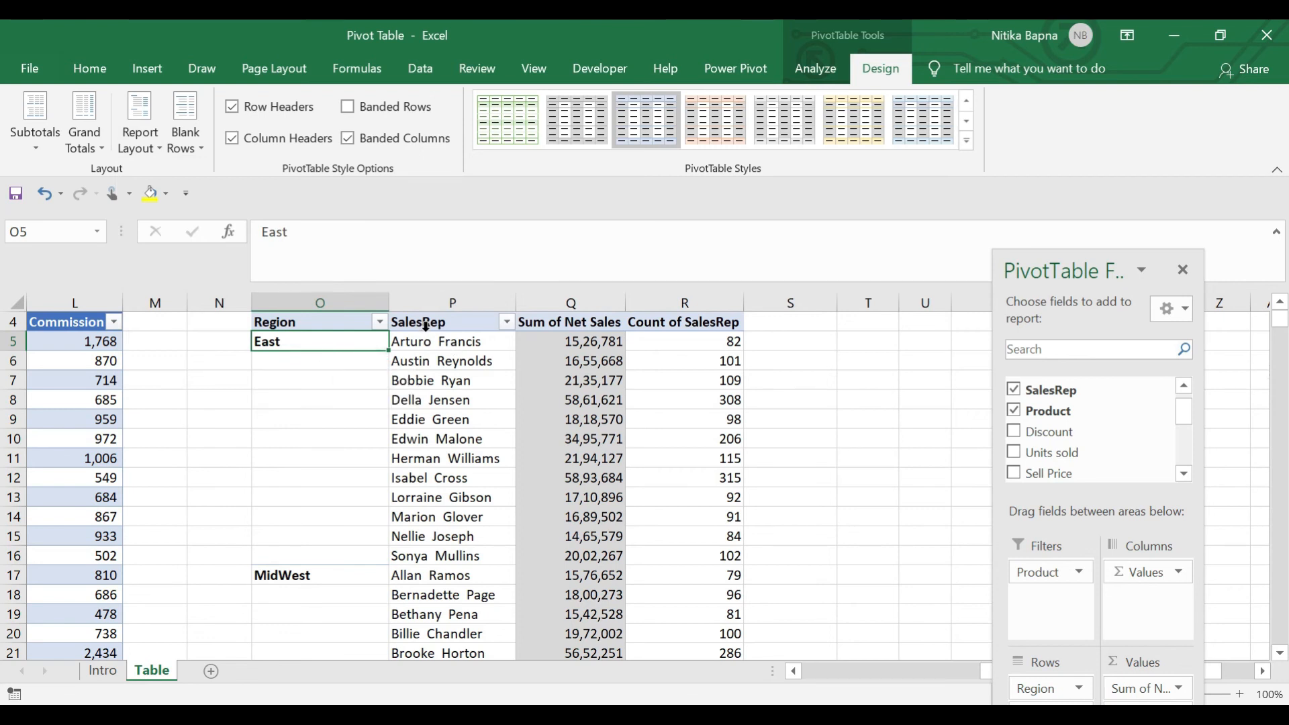
Insert then remove blank rows after each region, and apply the first light green pivot style
click(185, 135)
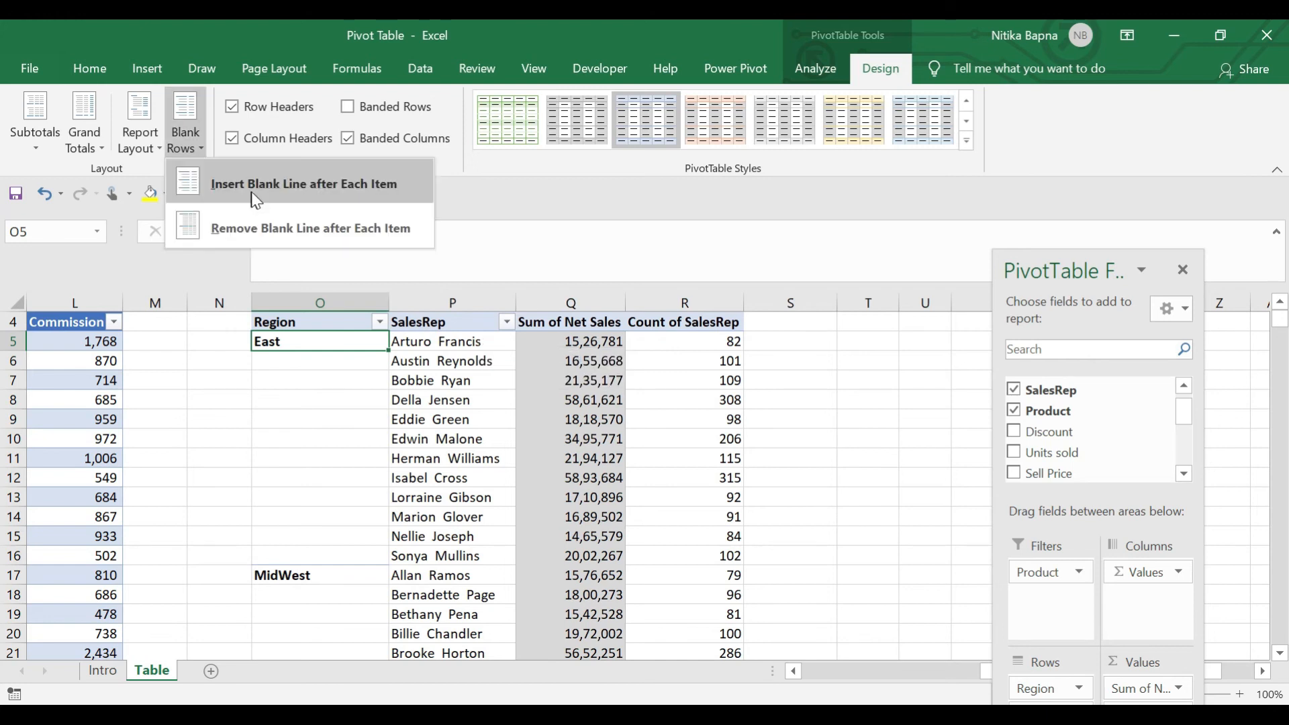
click(268, 196)
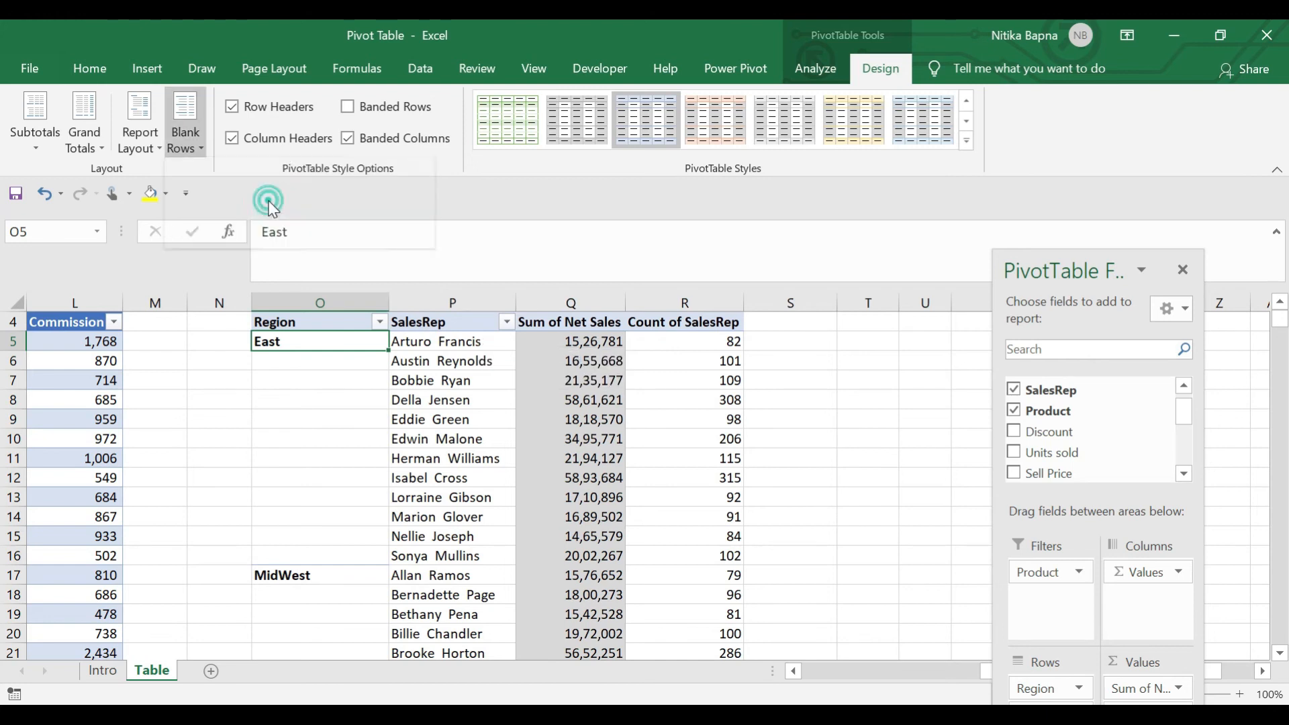
click(183, 131)
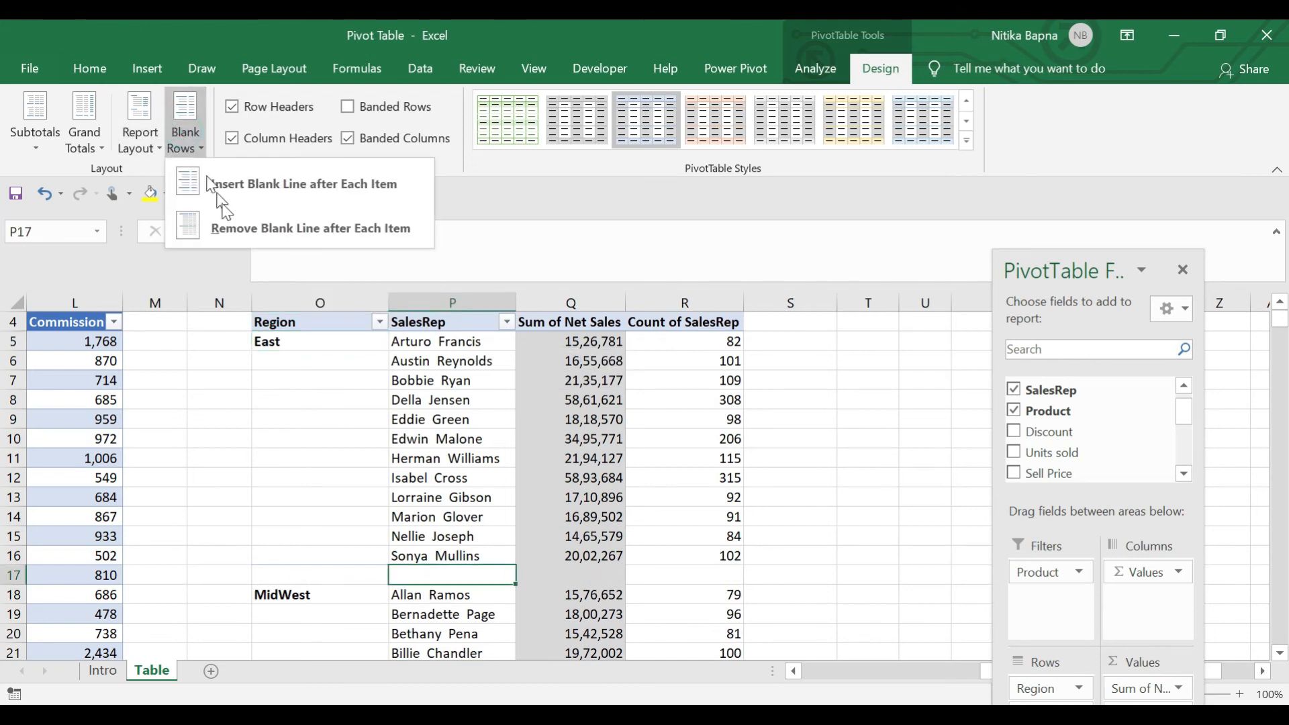
click(268, 229)
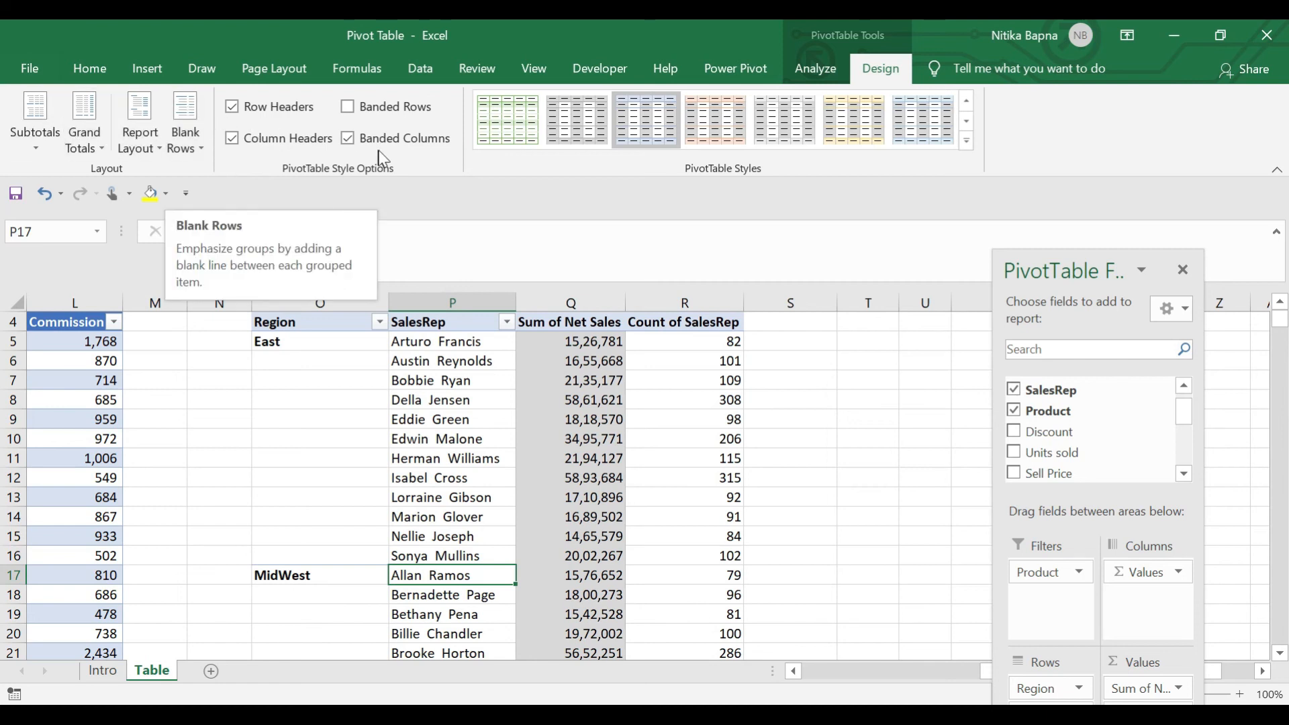
click(513, 126)
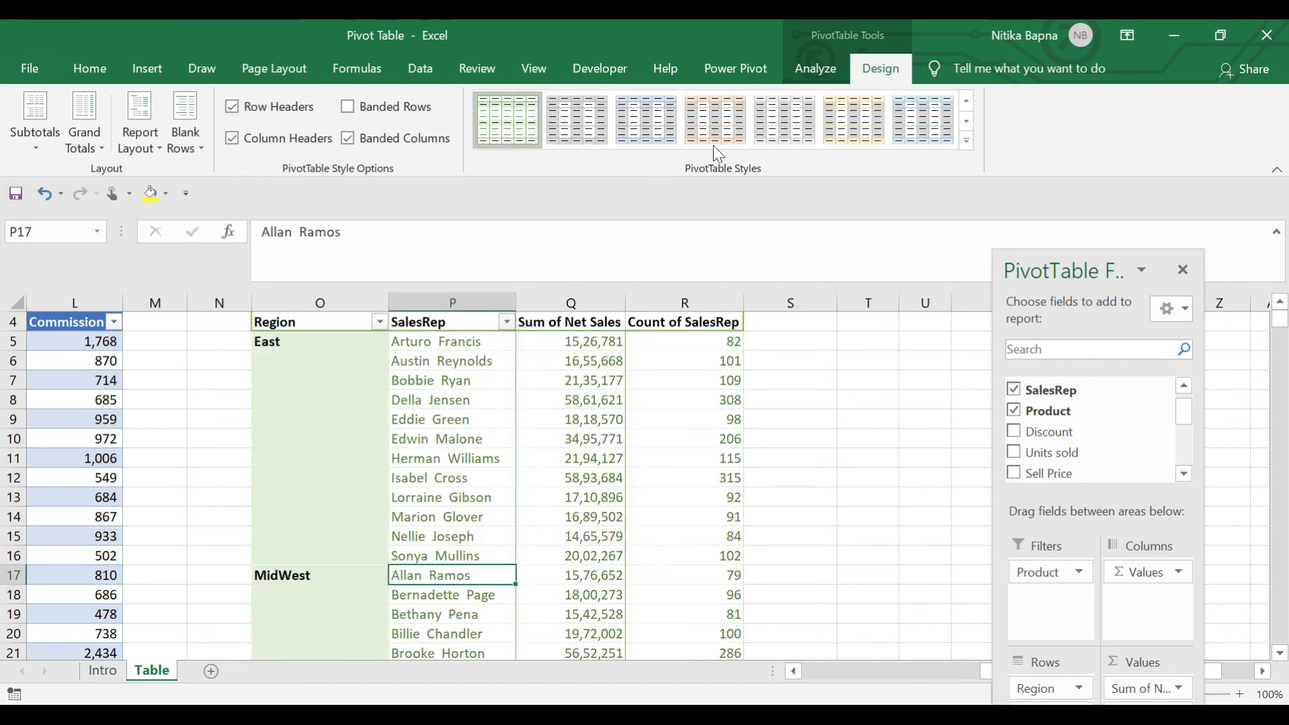
Try the blue and orange Medium pivot styles, then apply the green Medium style
click(967, 142)
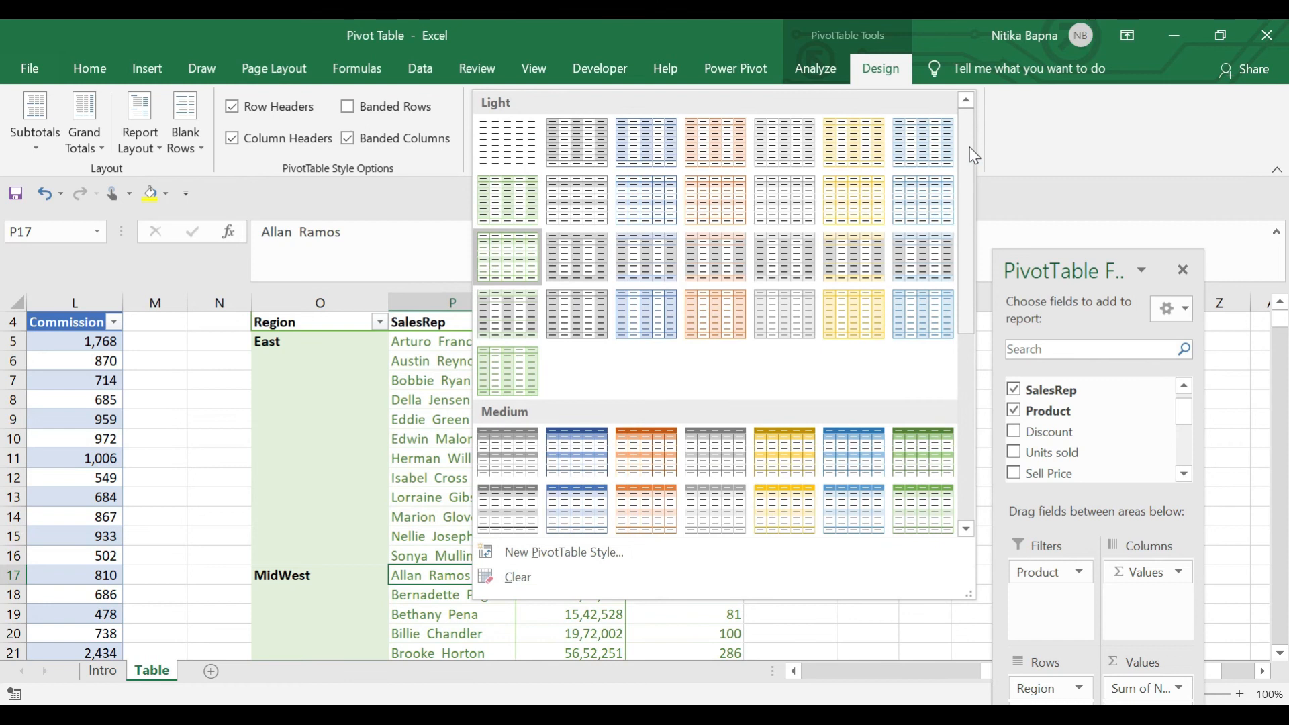
click(591, 458)
click(567, 414)
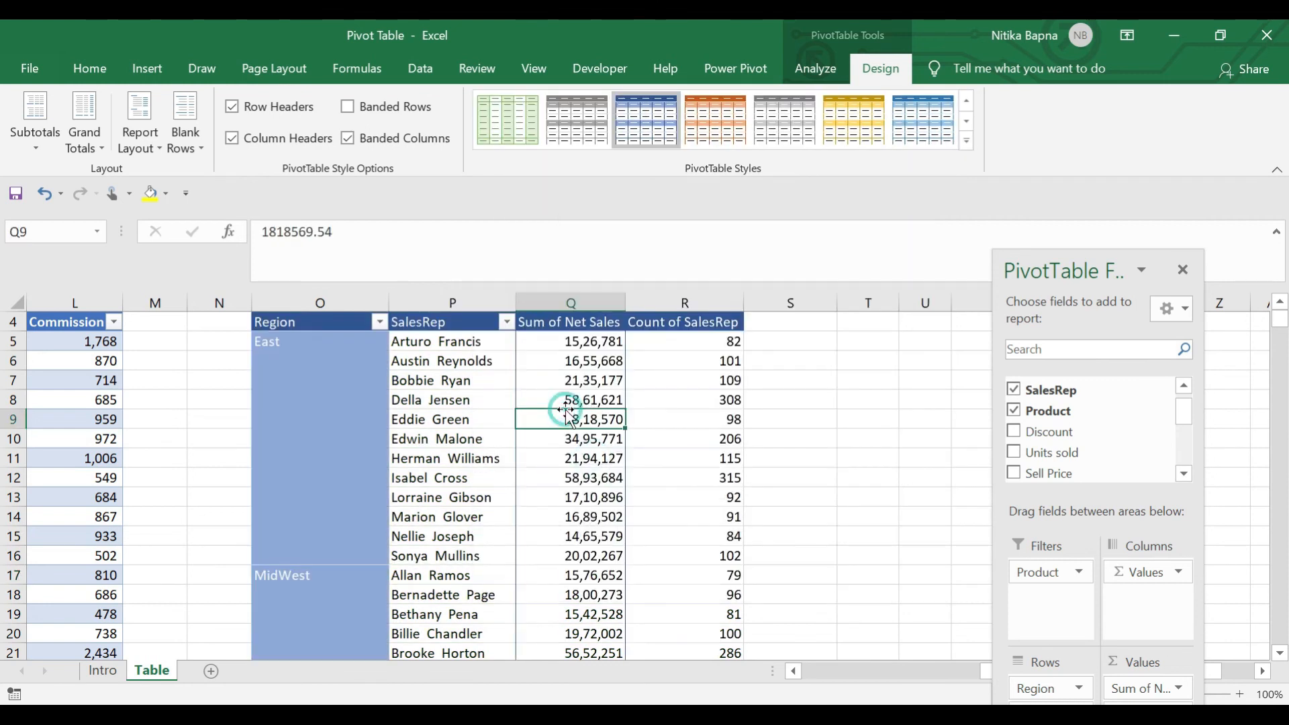
click(440, 329)
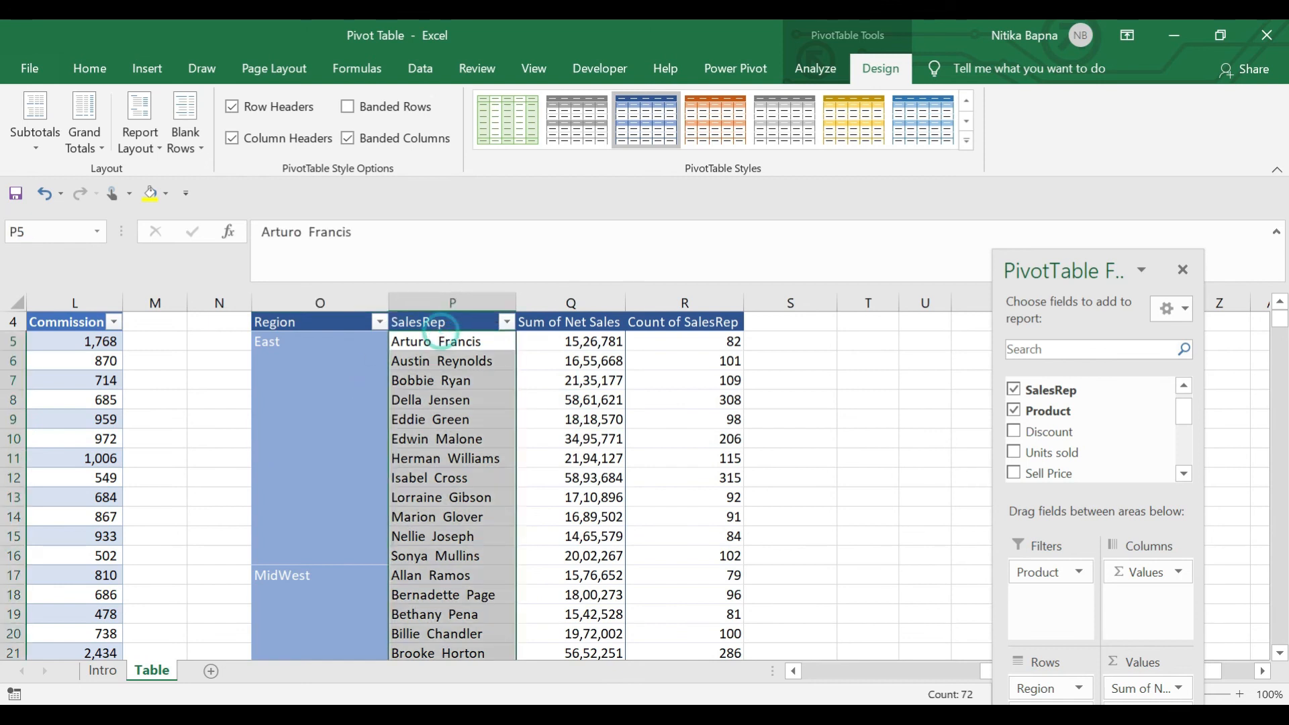
click(971, 144)
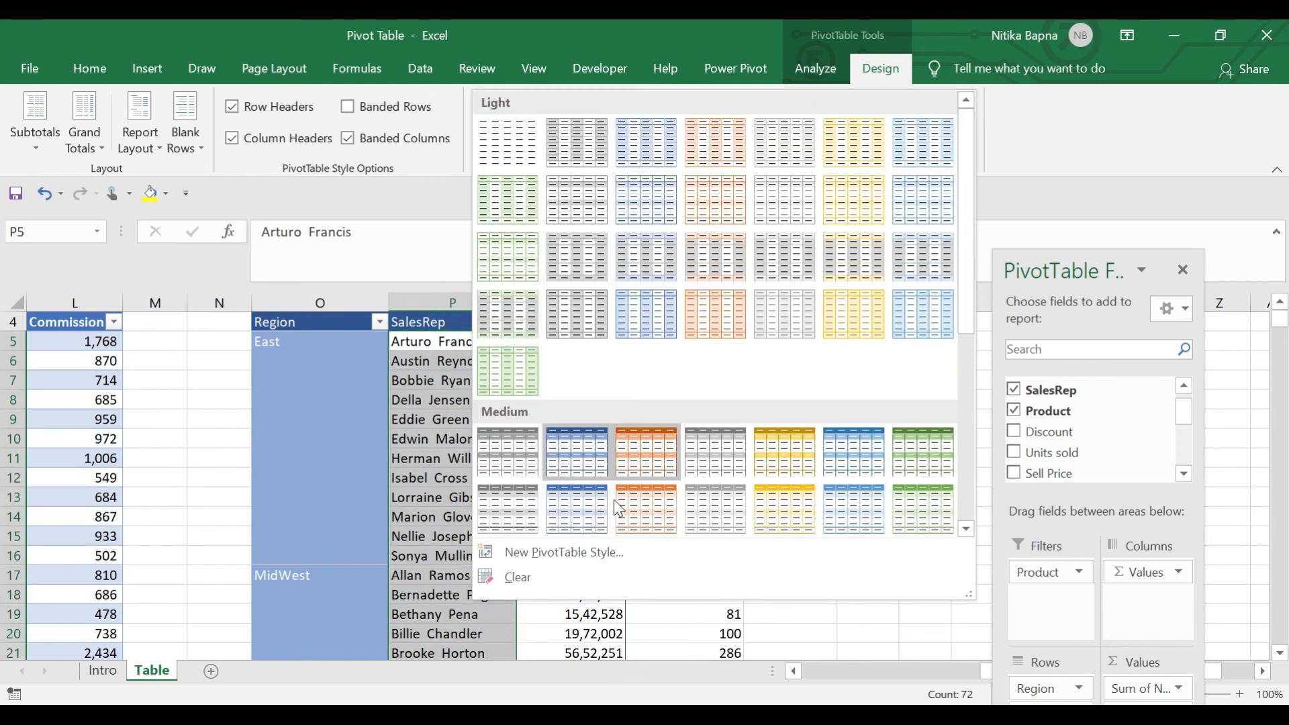
click(652, 451)
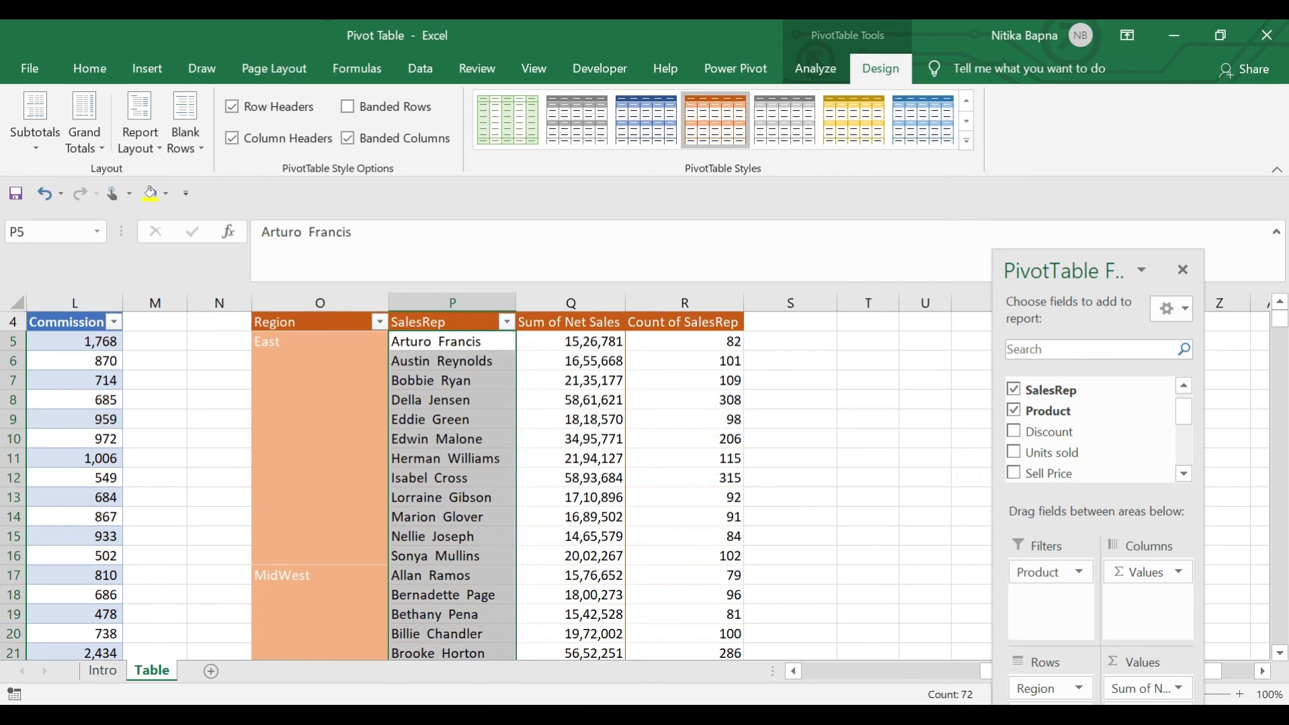
click(971, 143)
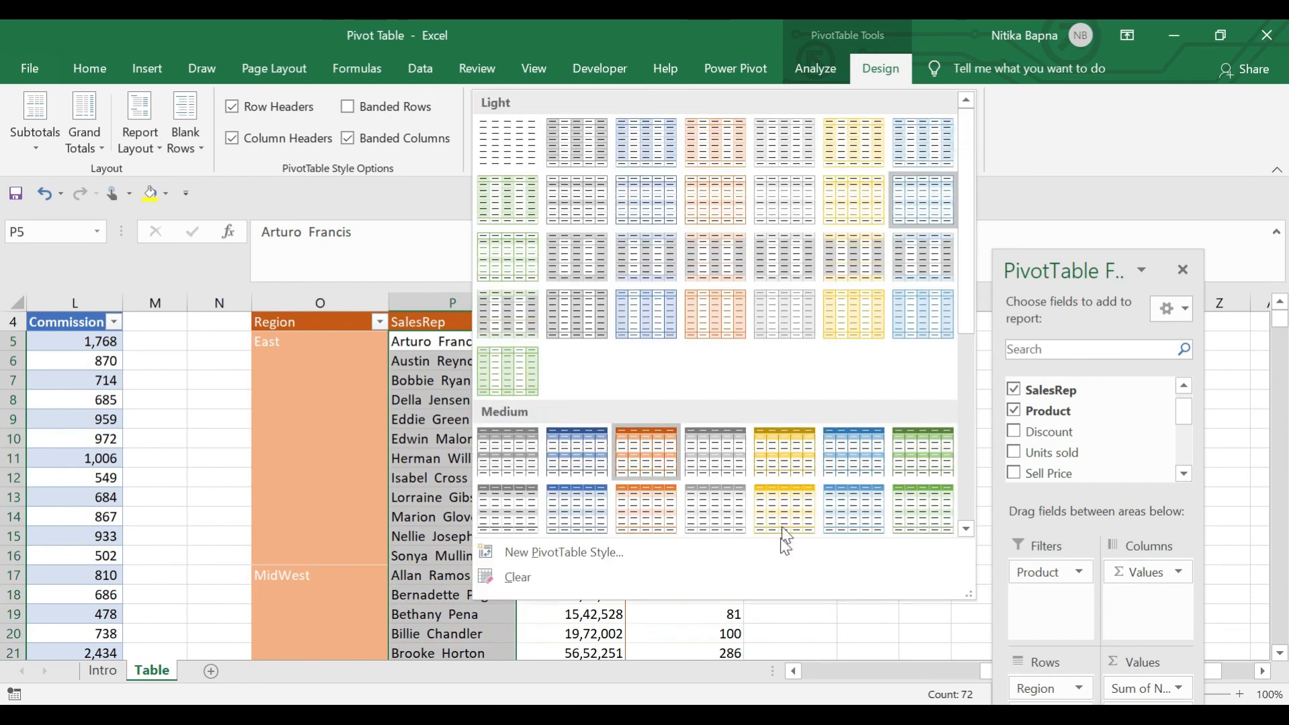
click(934, 438)
Select all Sum of Net Sales values down to the Grand Total
click(366, 381)
key(Up)
key(Up)
key(Up)
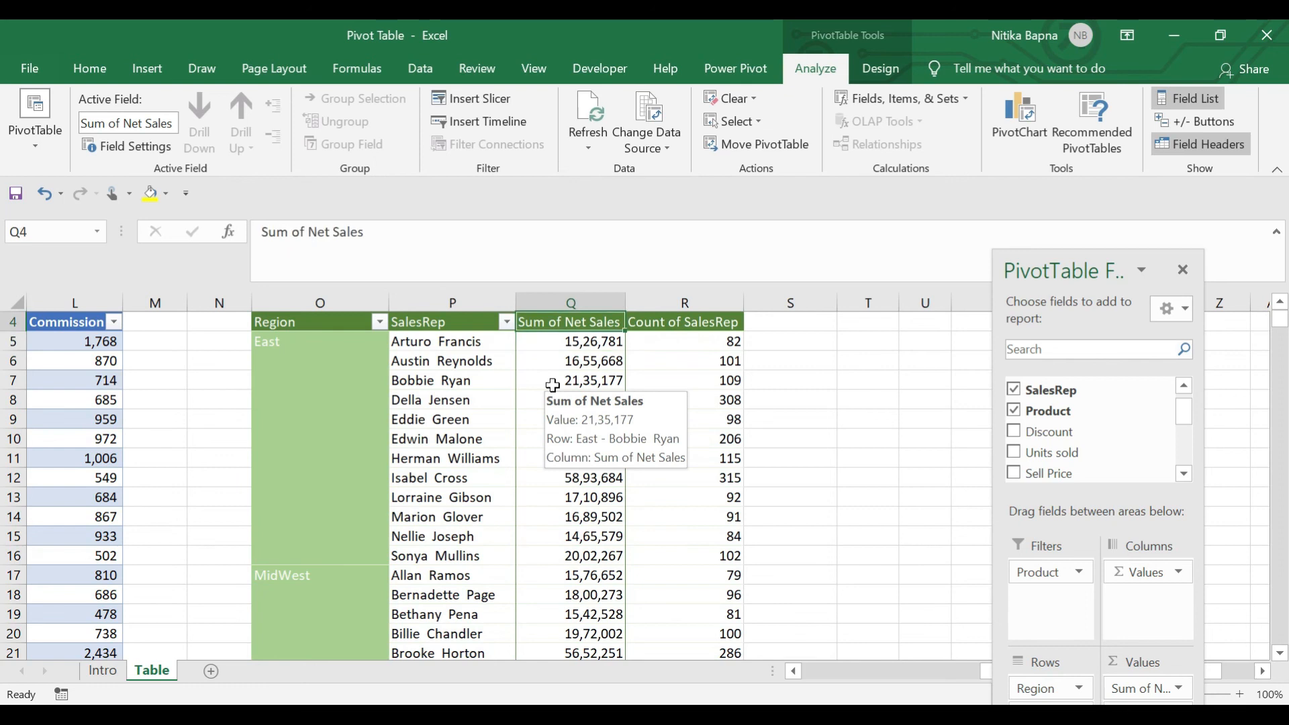
key(Down)
key(Up)
key(Down)
key(Up)
key(Right)
key(Left)
key(Down)
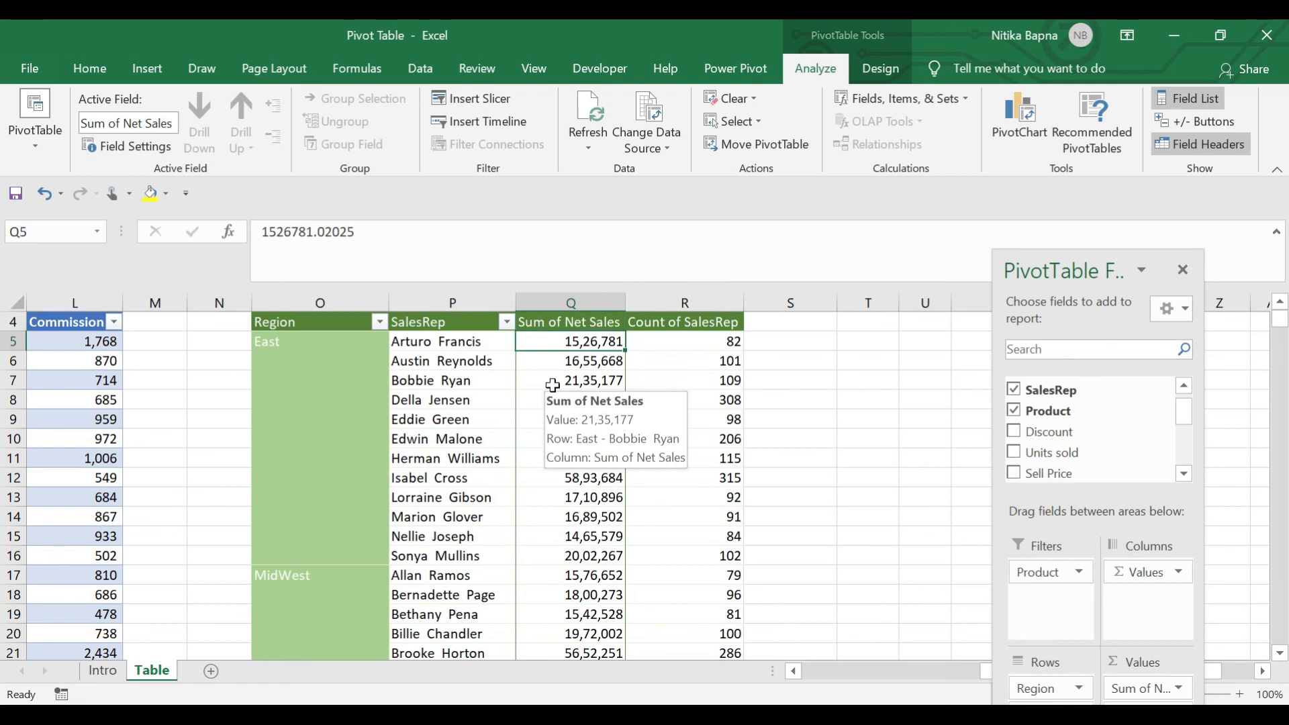
key(ctrl+shift+Down)
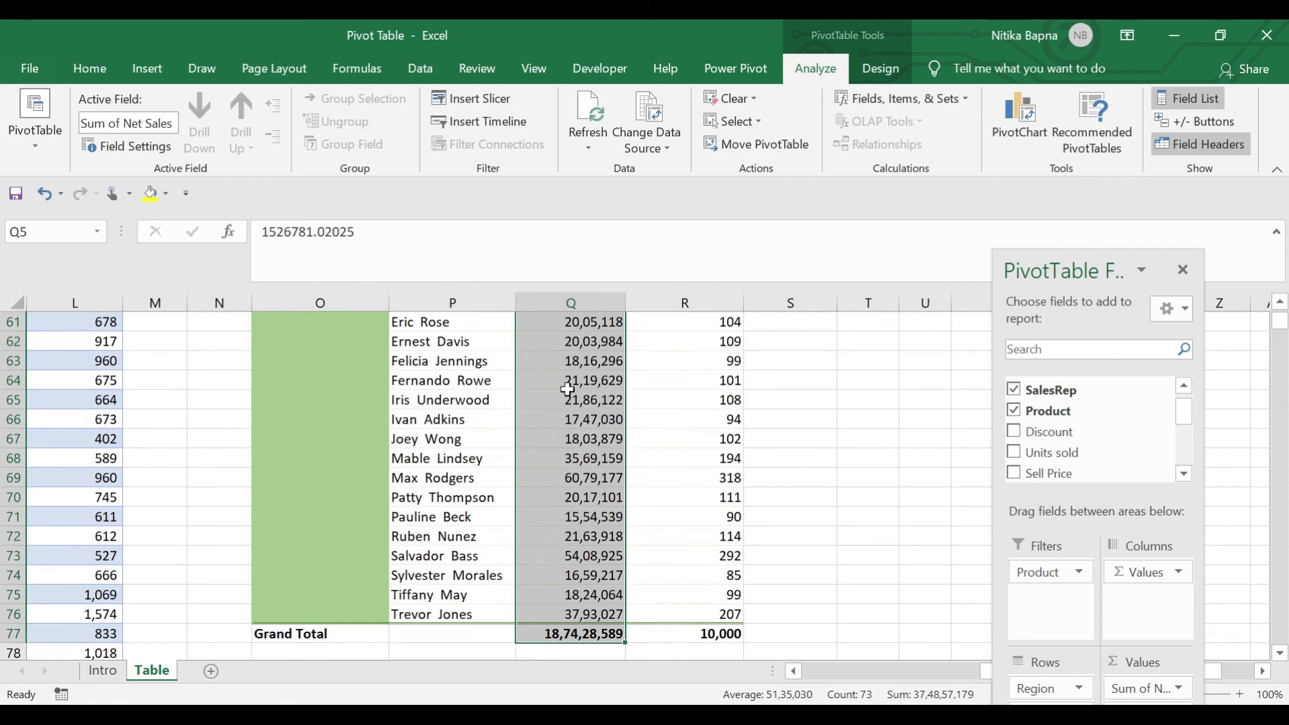
Show Sum of Net Sales values as % of Grand Total
right_click(568, 389)
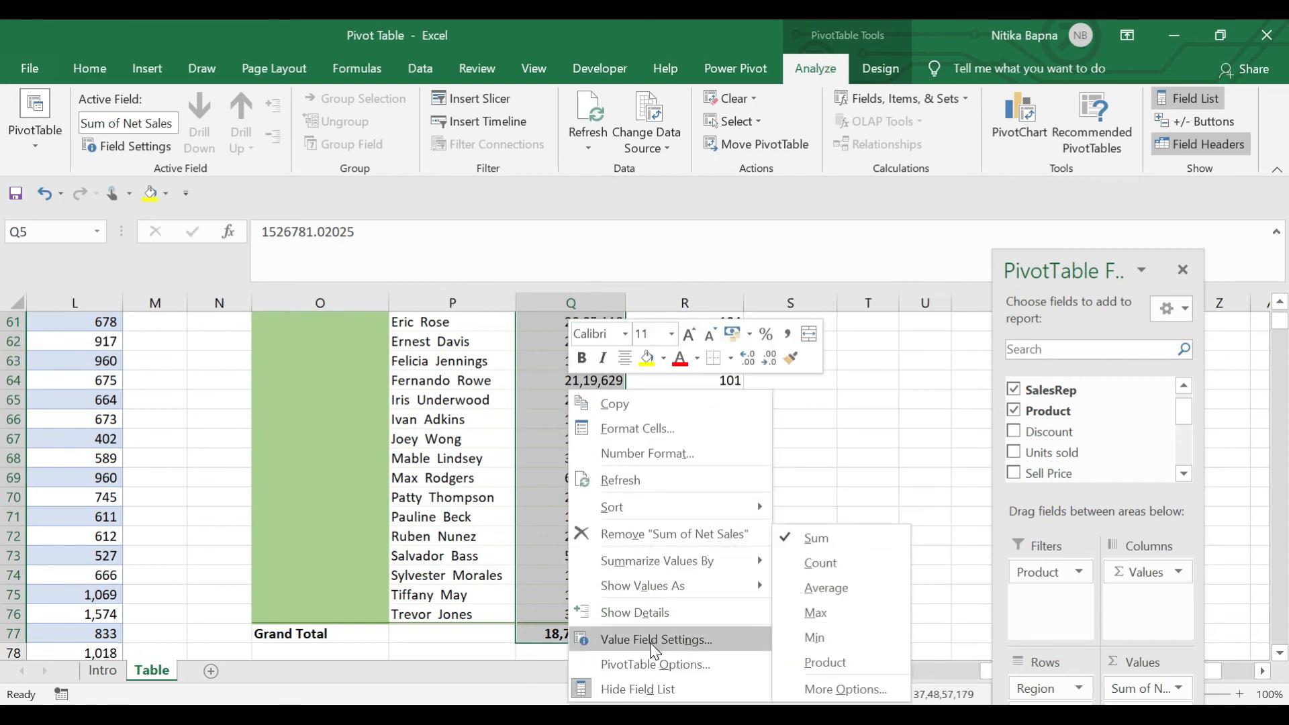
mouse_move(718, 587)
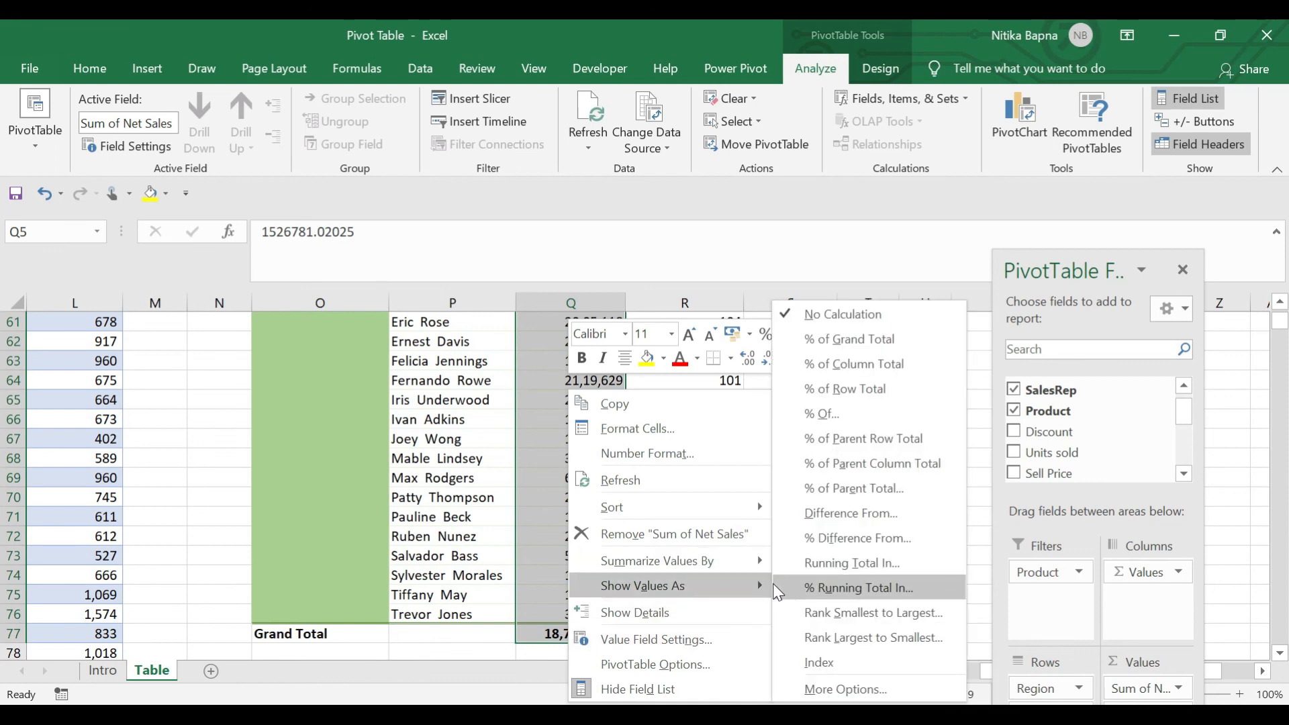
click(855, 343)
click(630, 436)
key(Left)
key(ctrl+Up)
Check each sales rep's percentage share, ending at the SalesRep header
key(Down)
key(Down)
key(Left)
key(Up)
key(Right)
key(Down)
key(Up)
key(Left)
key(Right)
key(Down)
key(Up)
scroll(868, 451, up, 1)
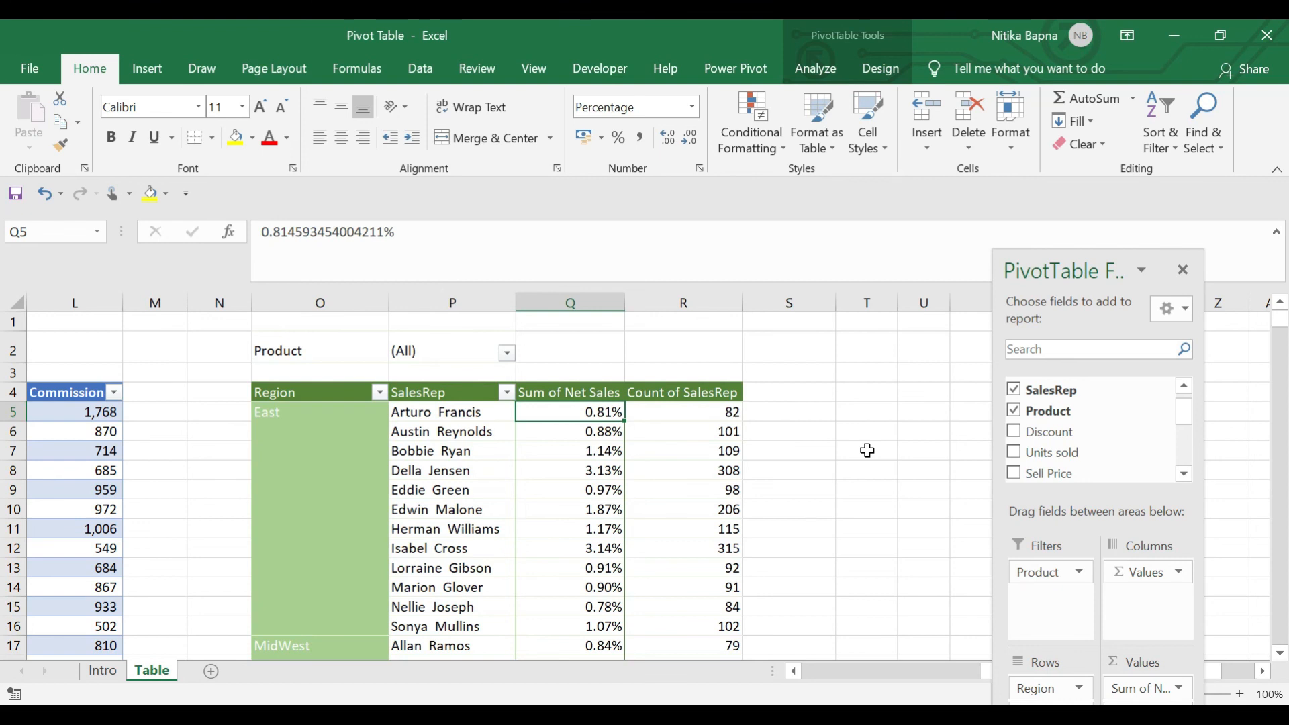
key(Up)
key(Left)
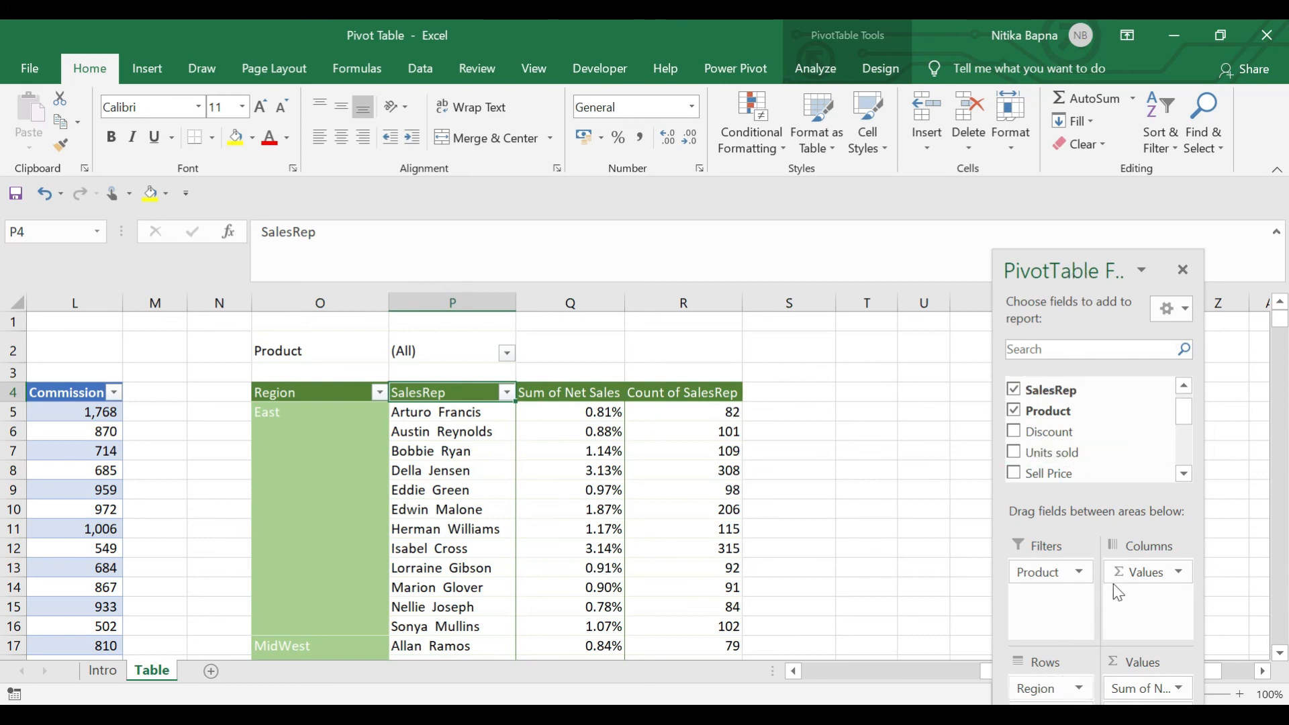
click(878, 70)
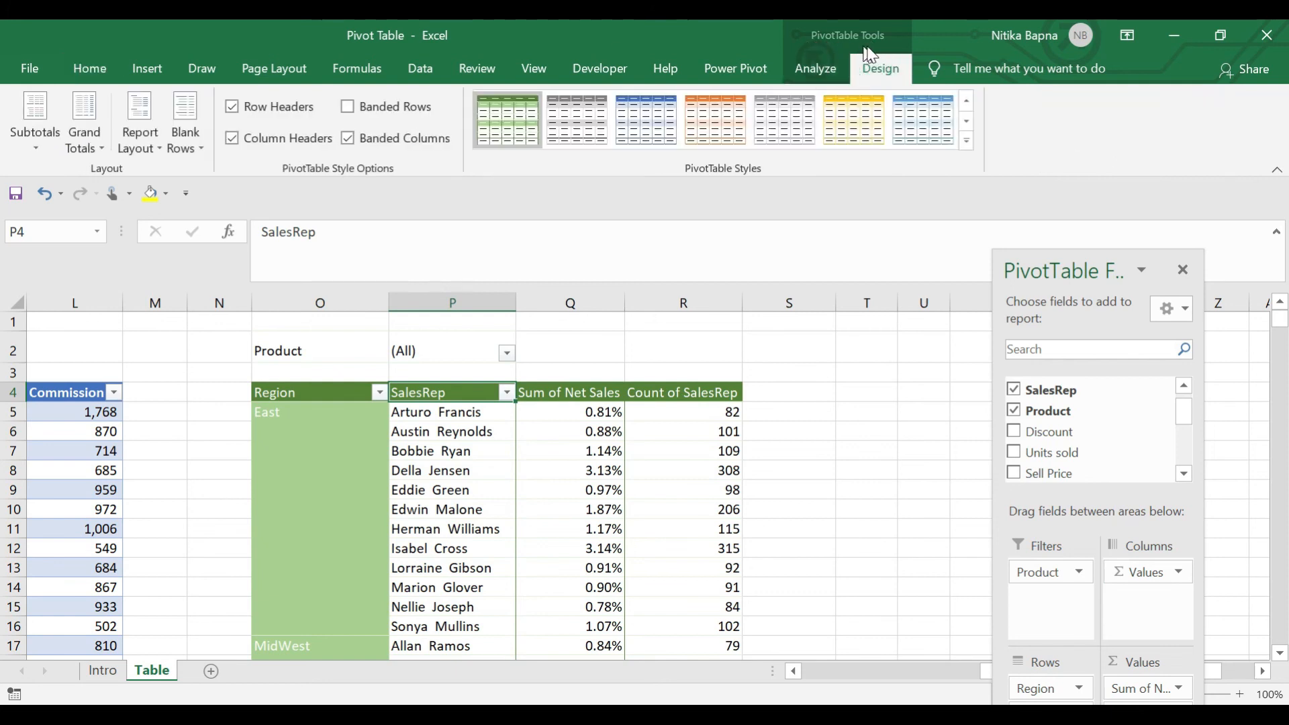
click(783, 72)
click(1202, 125)
click(1202, 123)
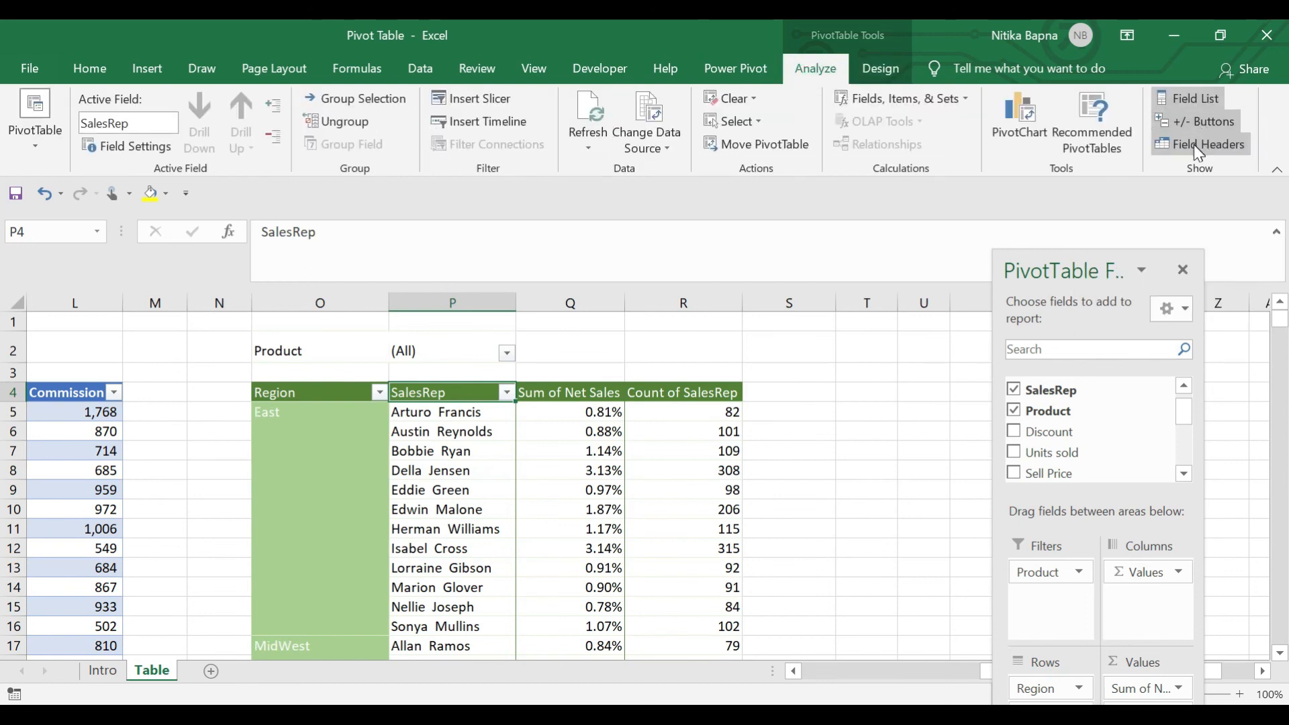
click(1192, 147)
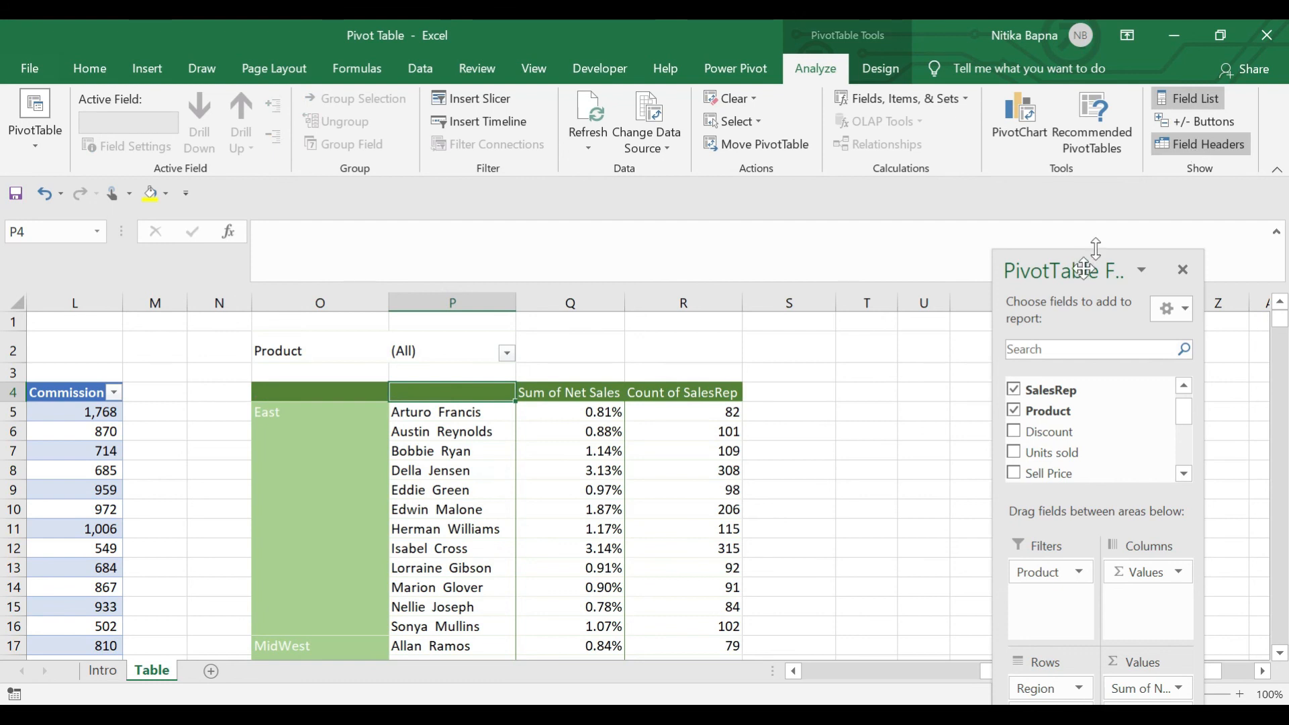
click(1174, 149)
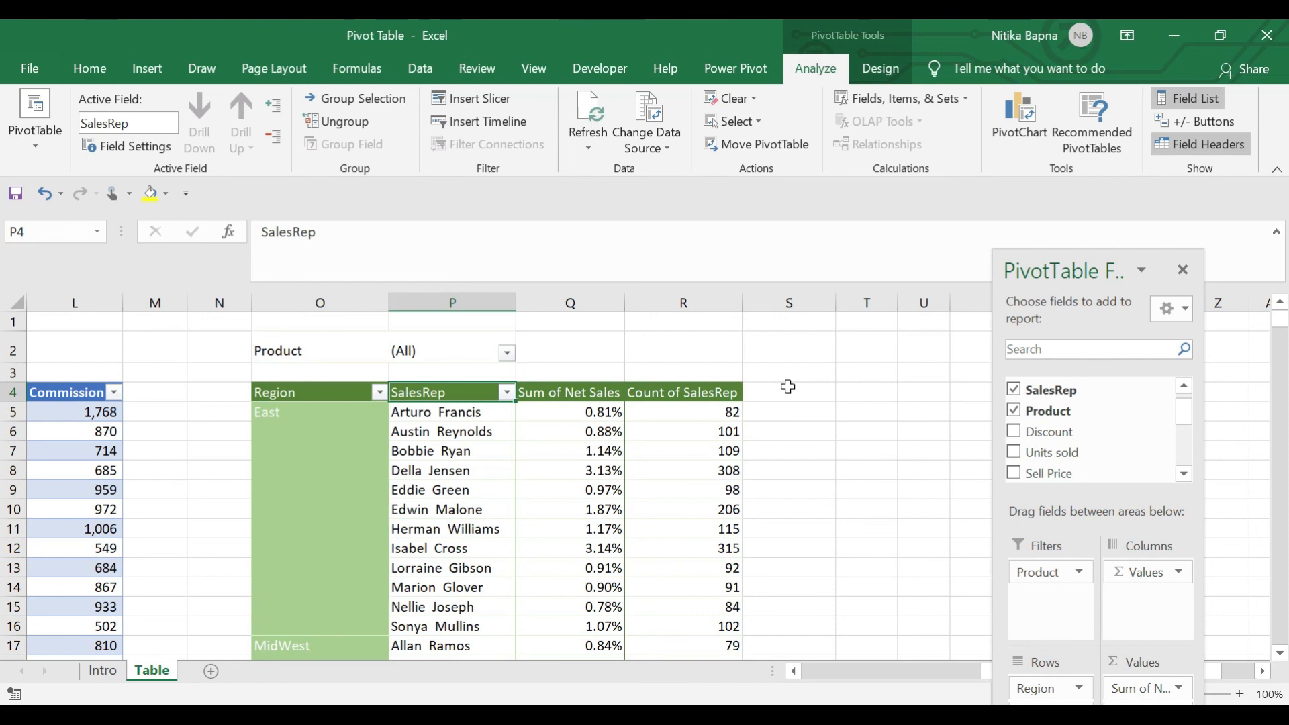
key(Right)
key(Right)
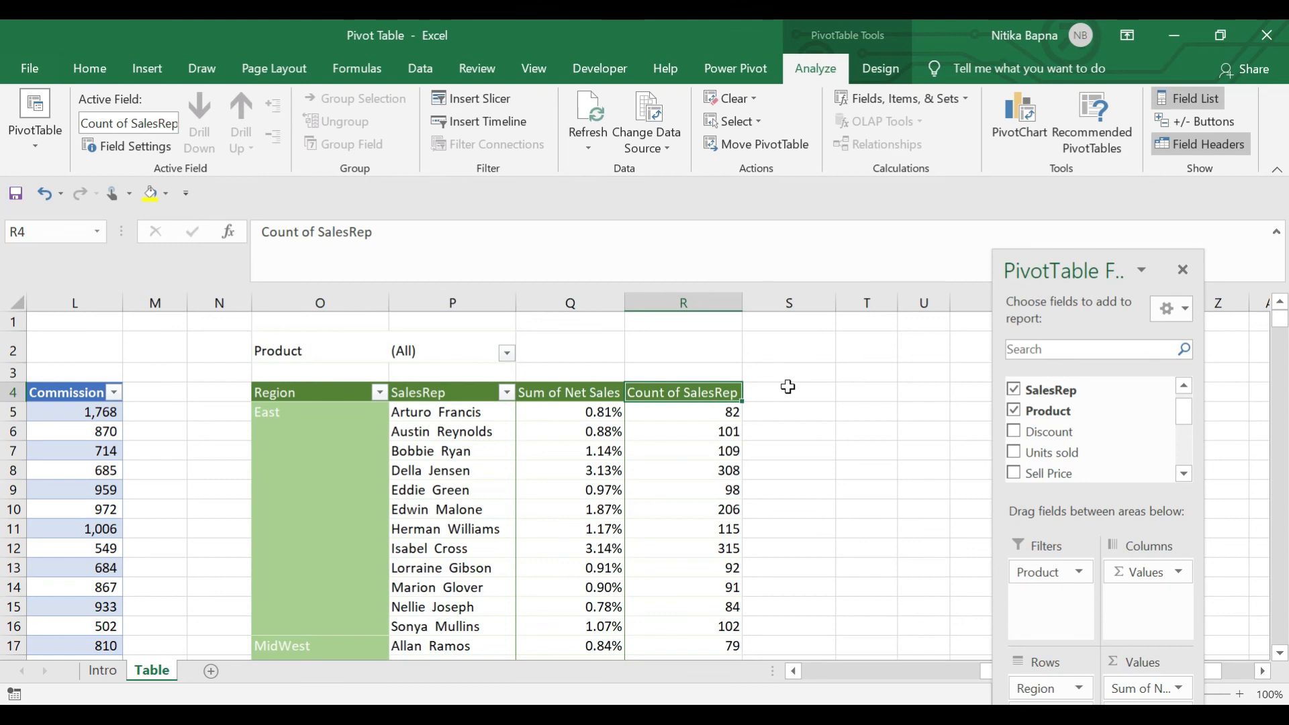
click(396, 509)
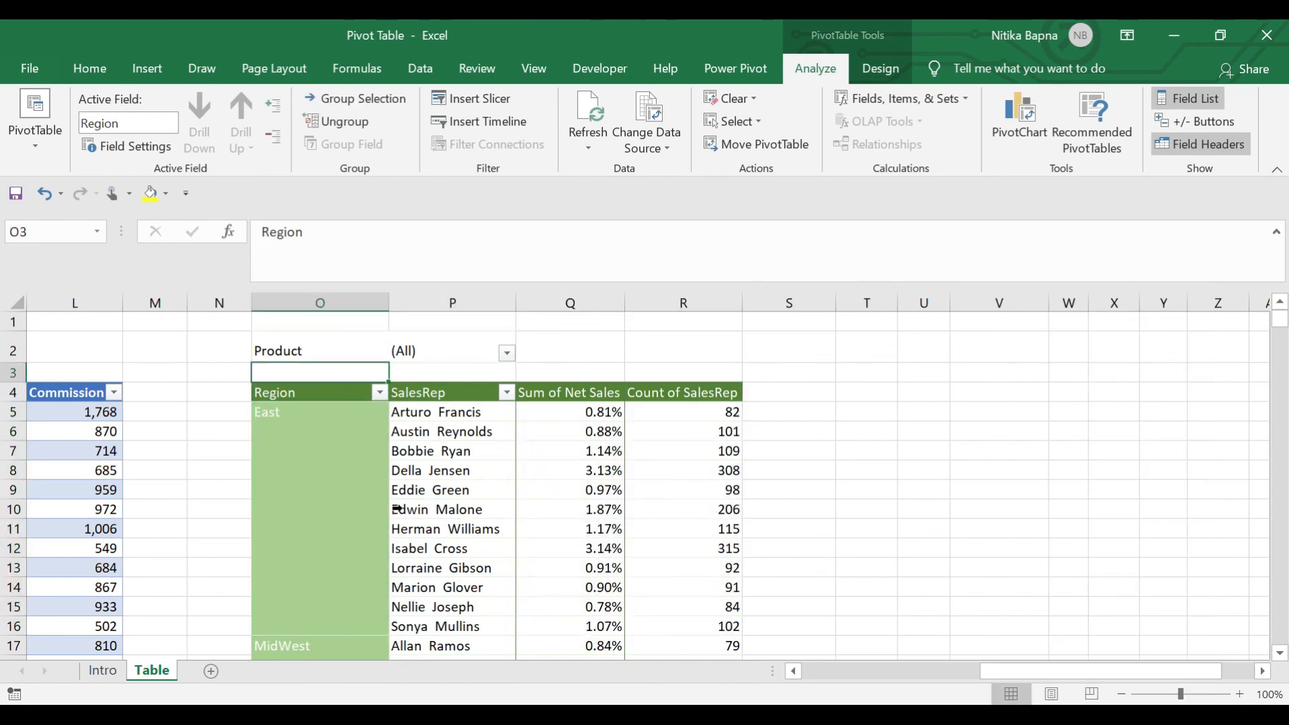